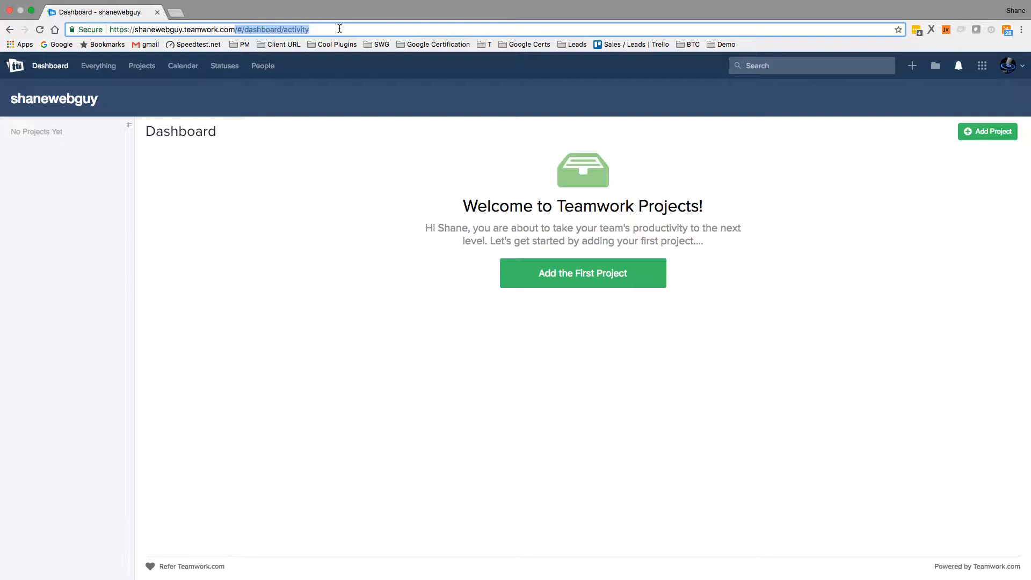
{"action": "key", "text": "BackSpace"}
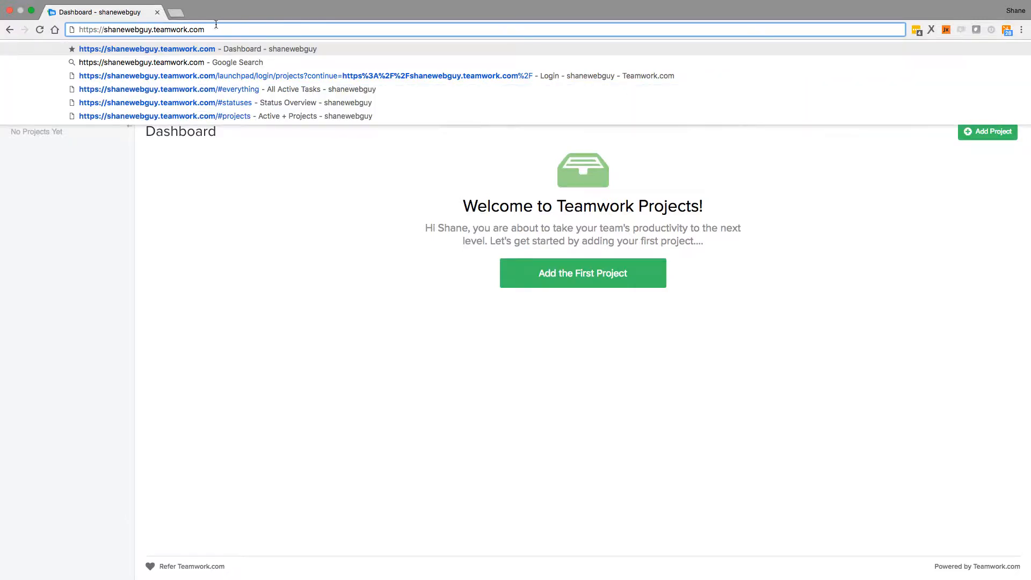
{"action": "double_click", "coordinate": [121, 29]}
{"action": "left_click", "coordinate": [224, 29]}
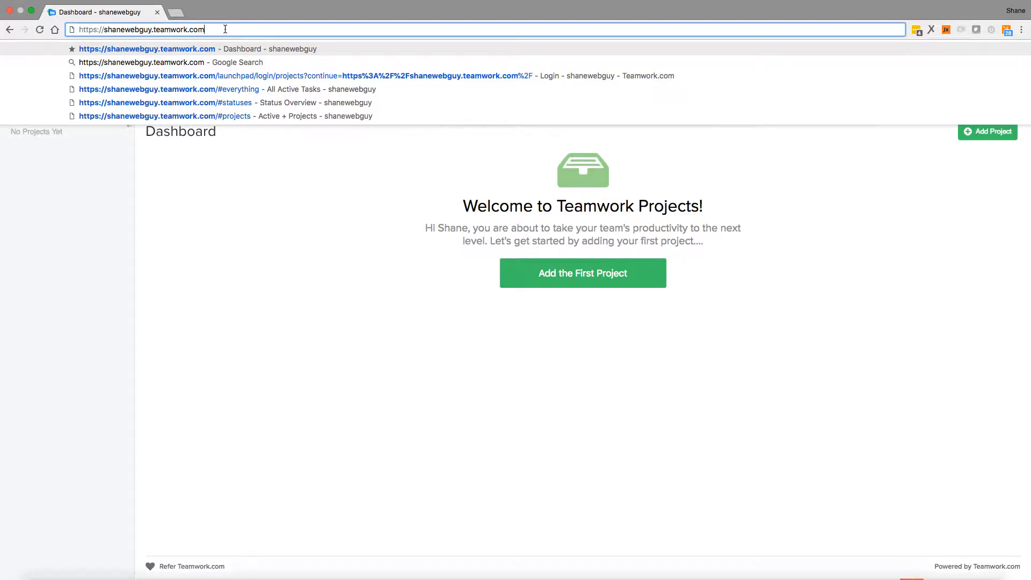
{"action": "key", "text": "Return"}
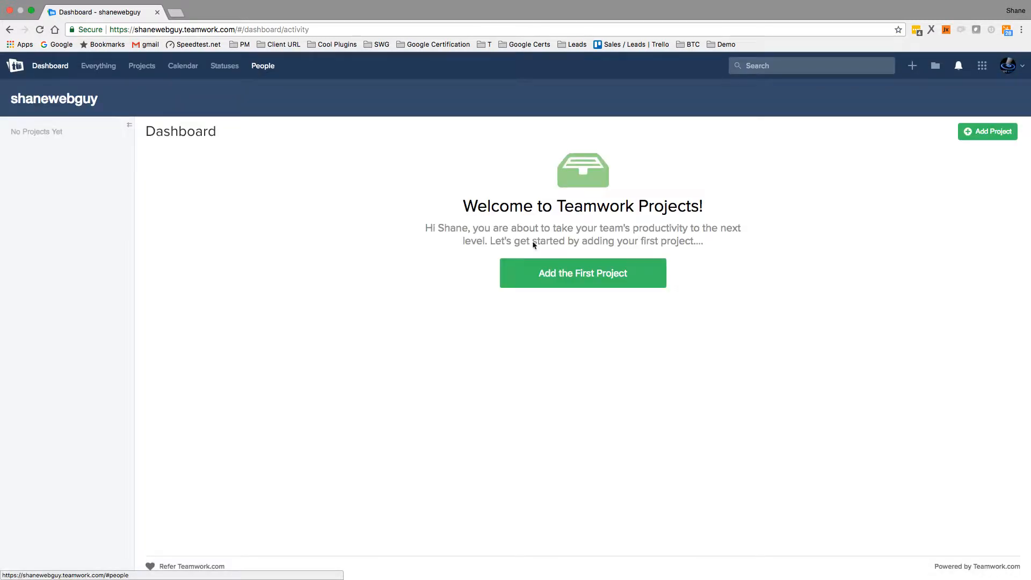
- Start the first project and name it "ShaneWebGuy WebSite Build"
{"action": "left_click", "coordinate": [565, 275]}
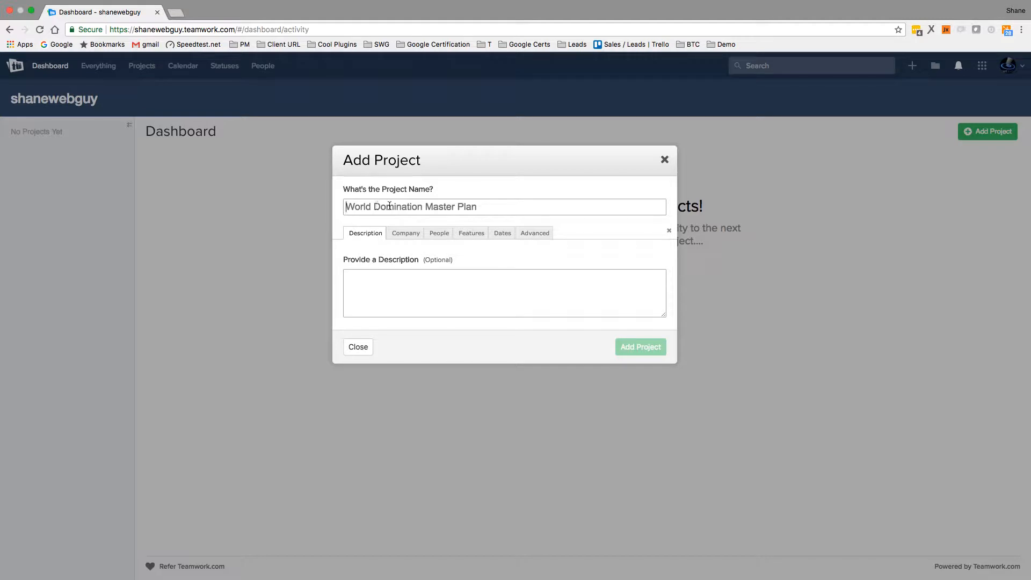
{"action": "type", "text": "S"}
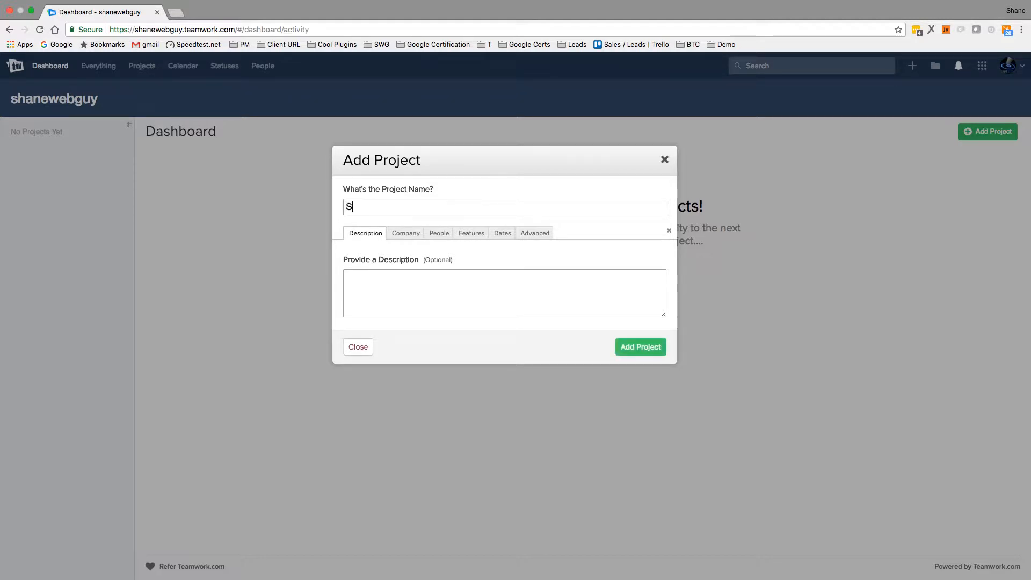
{"action": "type", "text": "haneWebGuy WebSite Build"}
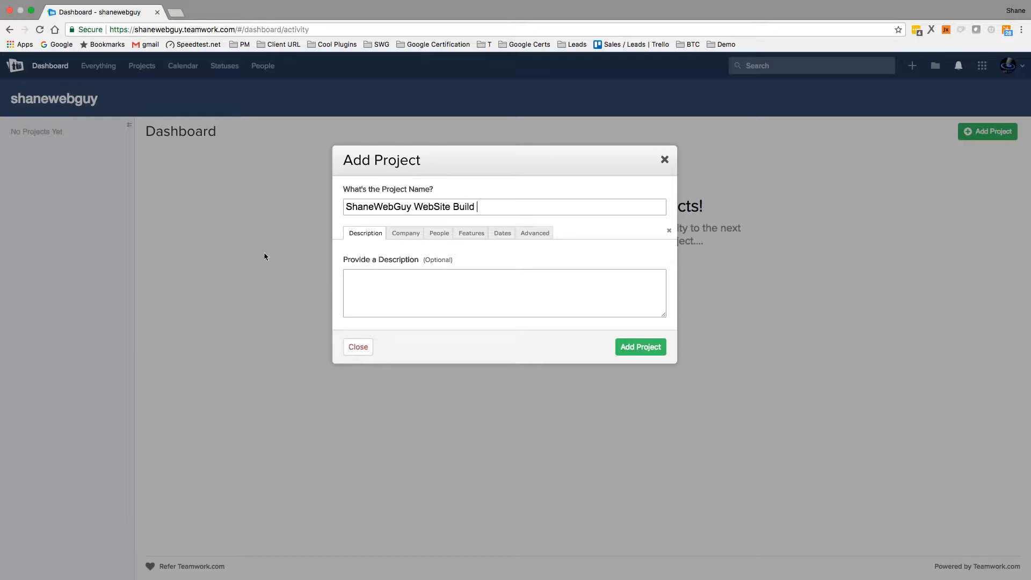
- Set the project as being for the own company (shanewebguy) and view the available project owners
{"action": "left_click", "coordinate": [405, 233]}
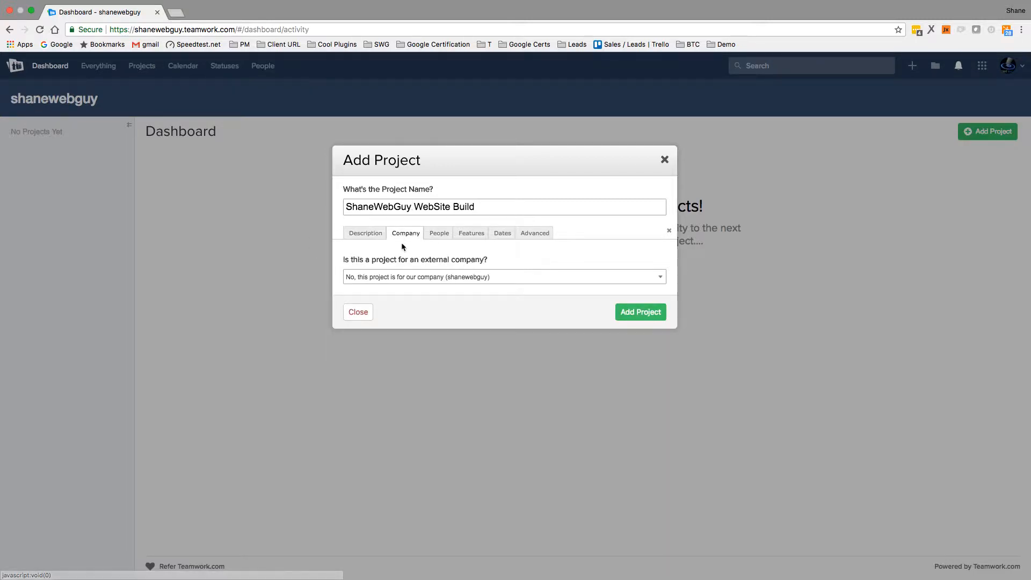
{"action": "left_click", "coordinate": [424, 277]}
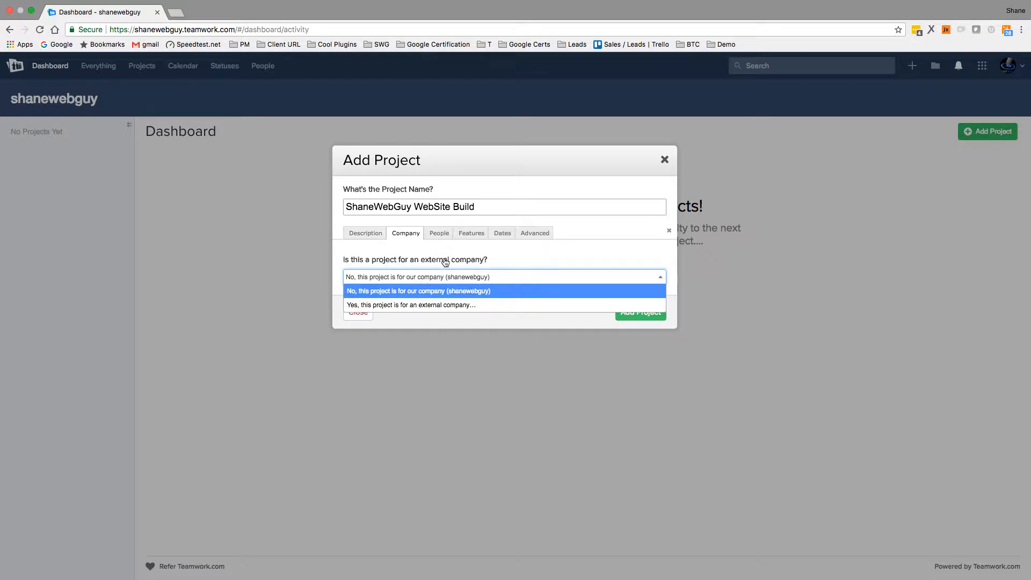
{"action": "left_click", "coordinate": [406, 292]}
{"action": "left_click", "coordinate": [436, 233]}
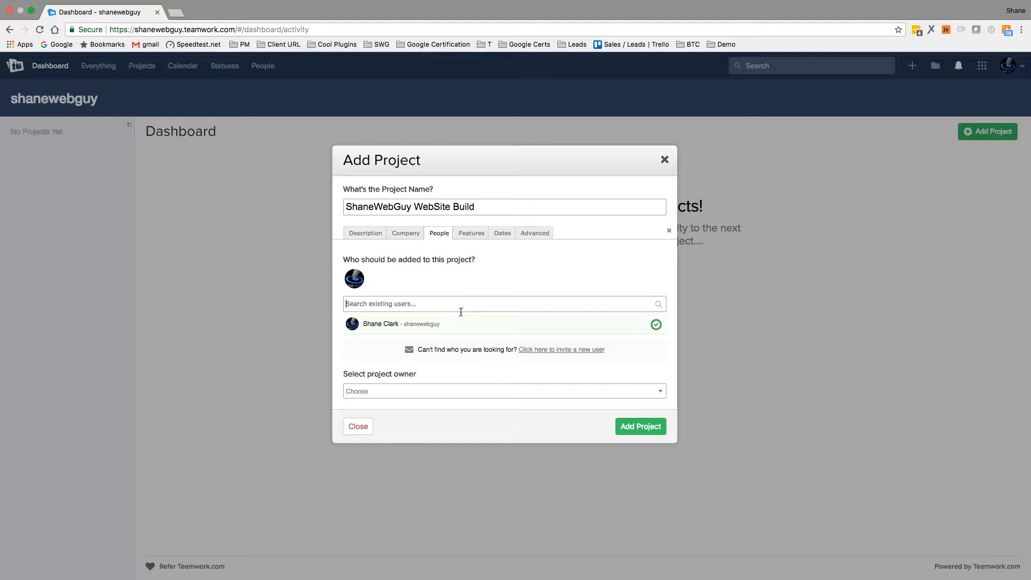
{"action": "left_click", "coordinate": [413, 392]}
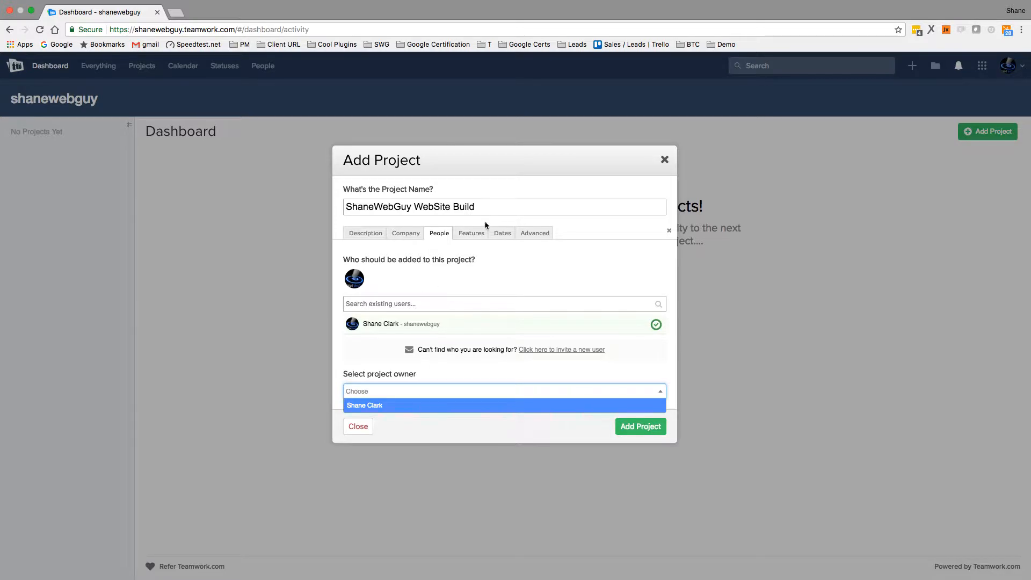
- Enable the Billing and Links features for the new project
{"action": "left_click", "coordinate": [470, 234]}
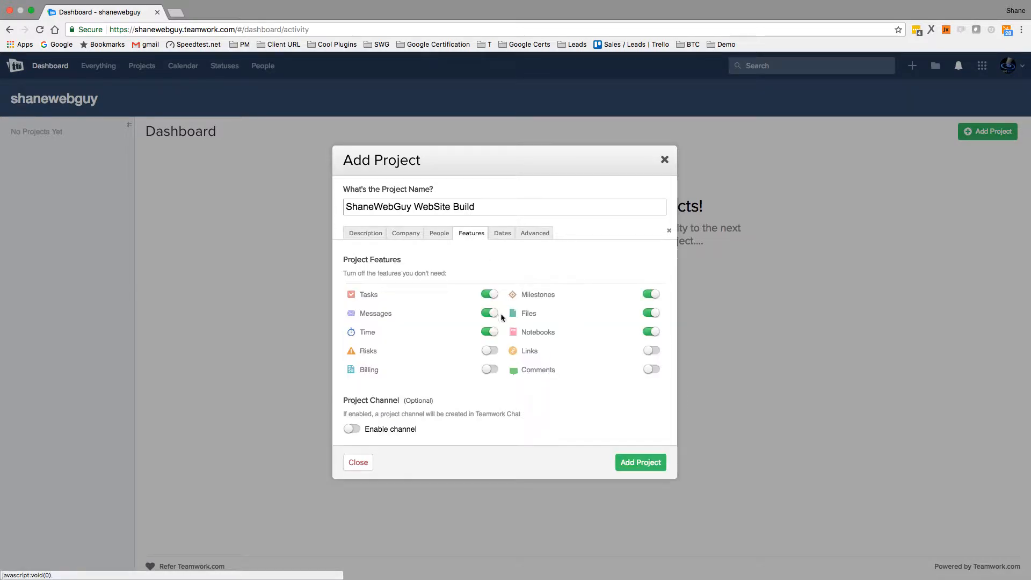
{"action": "left_click", "coordinate": [488, 370]}
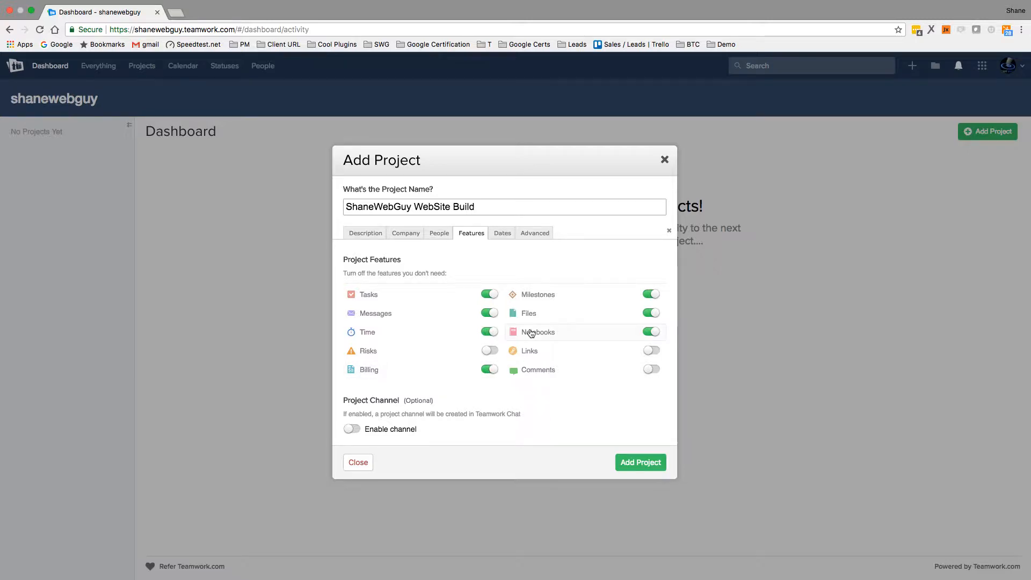
{"action": "left_click", "coordinate": [651, 351]}
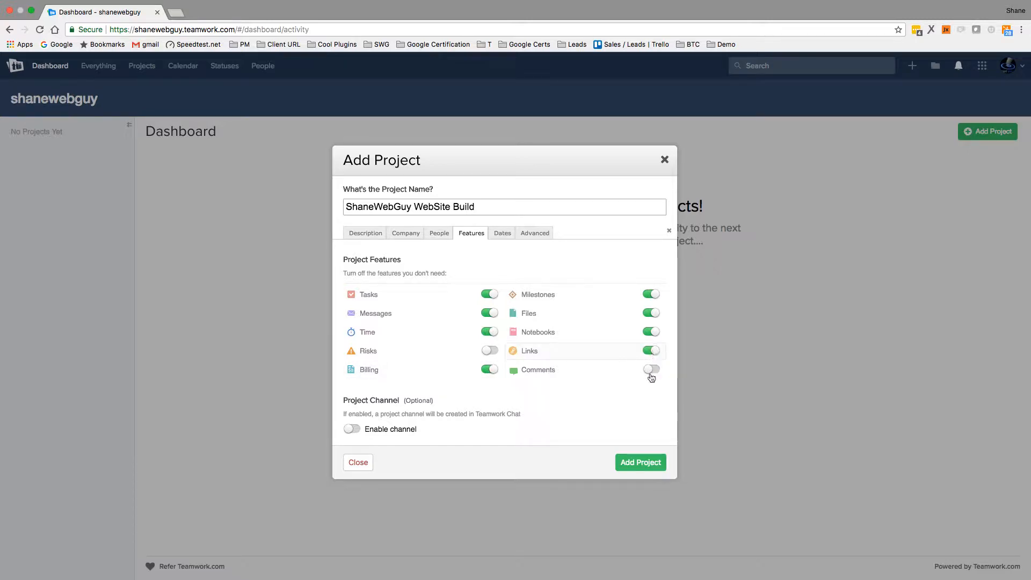
- Set the project's start date to 08/06/2018 and its end date to 10/07/2018
{"action": "left_click", "coordinate": [503, 235]}
{"action": "left_click", "coordinate": [404, 317]}
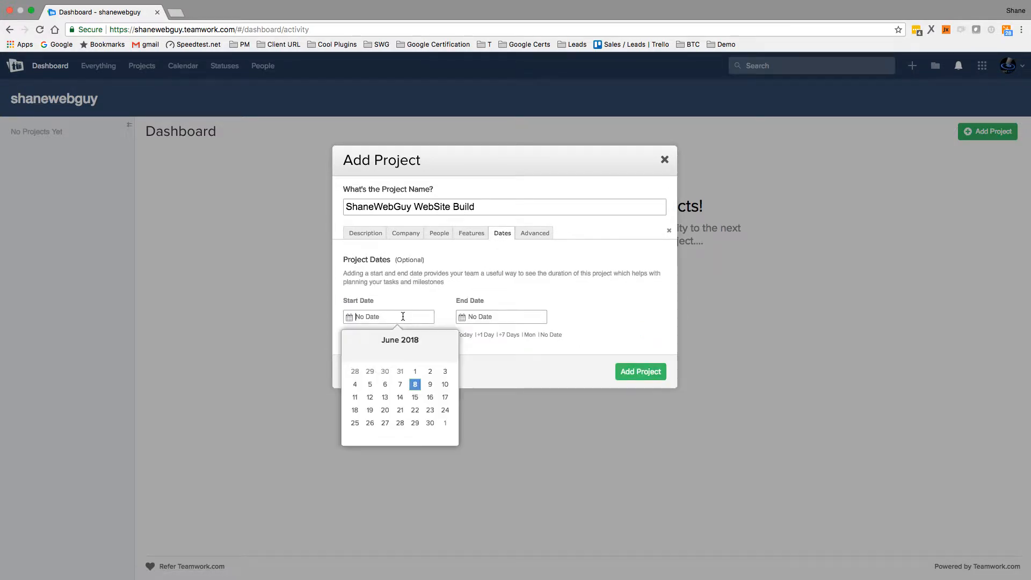
{"action": "left_click", "coordinate": [415, 385]}
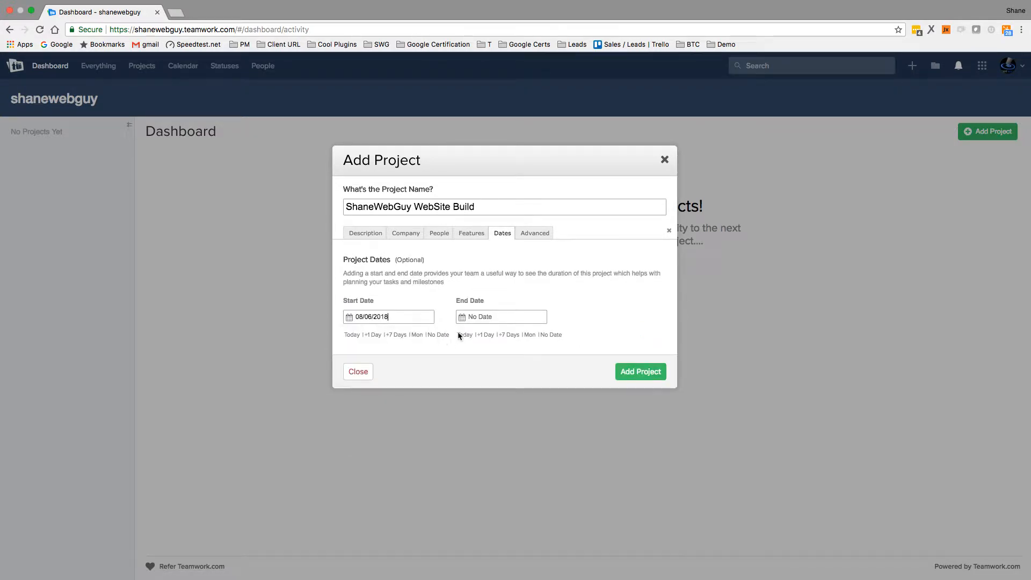
{"action": "left_click", "coordinate": [493, 316]}
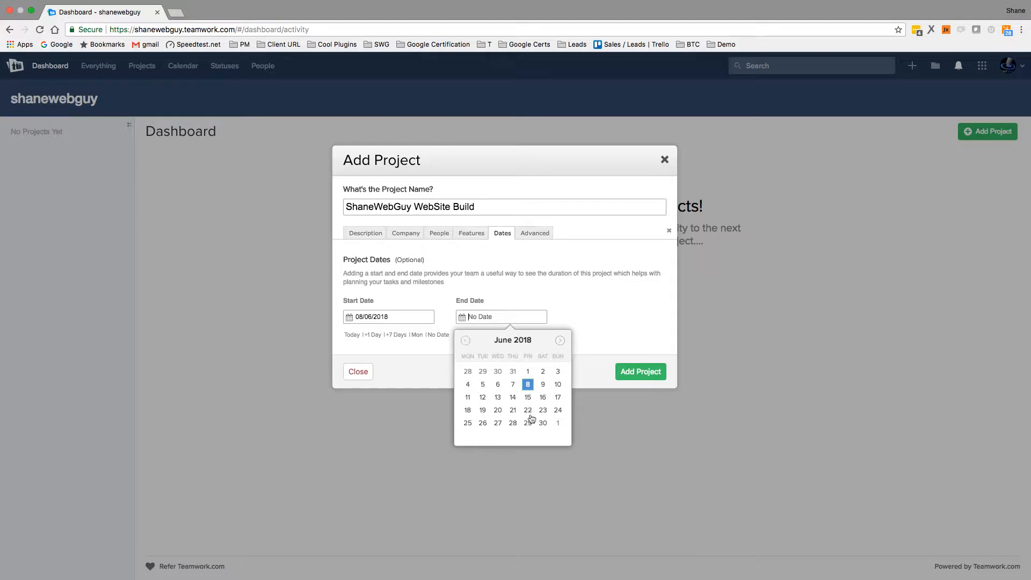
{"action": "left_click", "coordinate": [560, 341]}
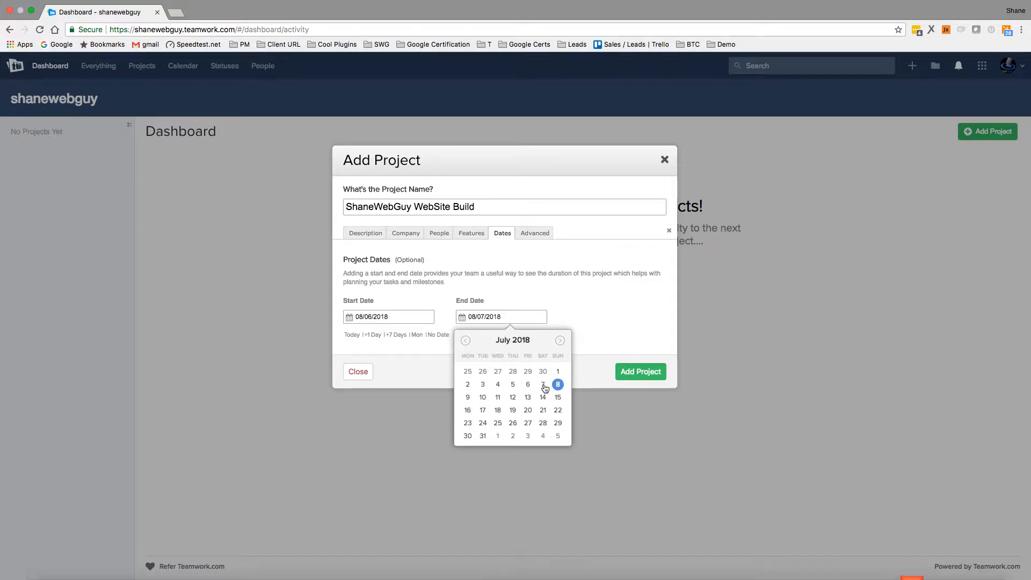
{"action": "left_click", "coordinate": [484, 395]}
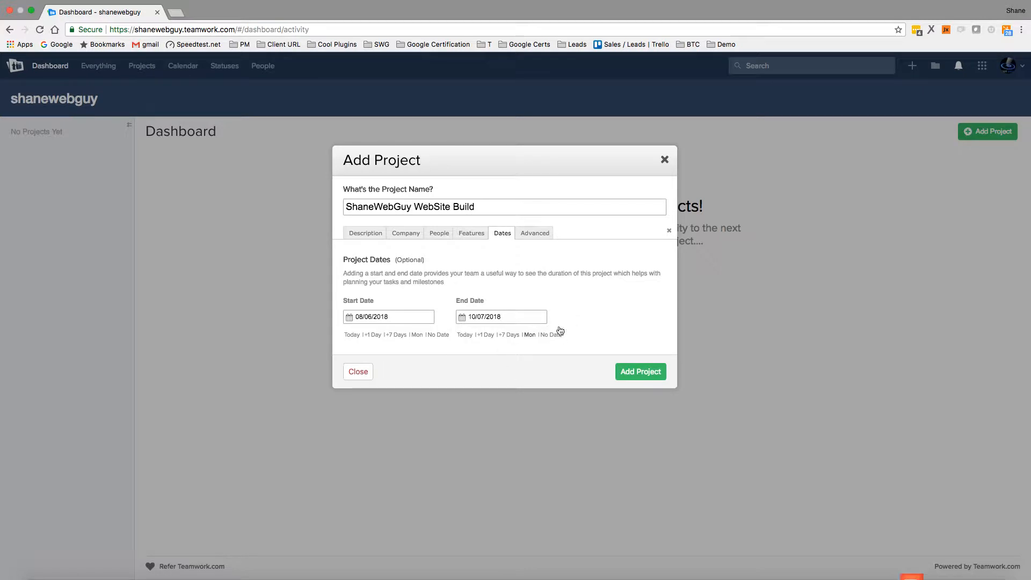
- Check the project's category options, keep No Category, and create the project
{"action": "left_click", "coordinate": [536, 234]}
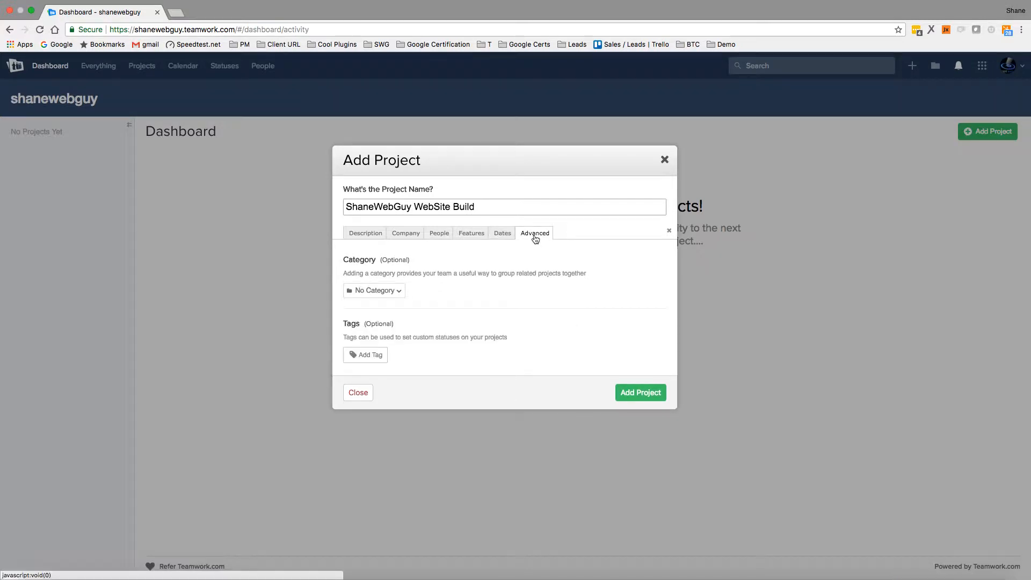
{"action": "left_click", "coordinate": [386, 293]}
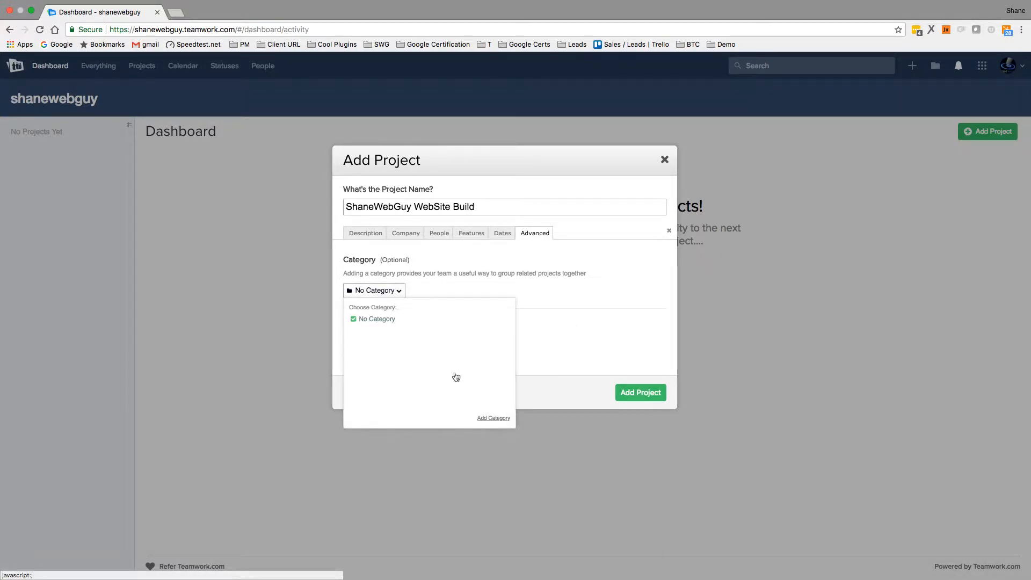
{"action": "left_click", "coordinate": [491, 418]}
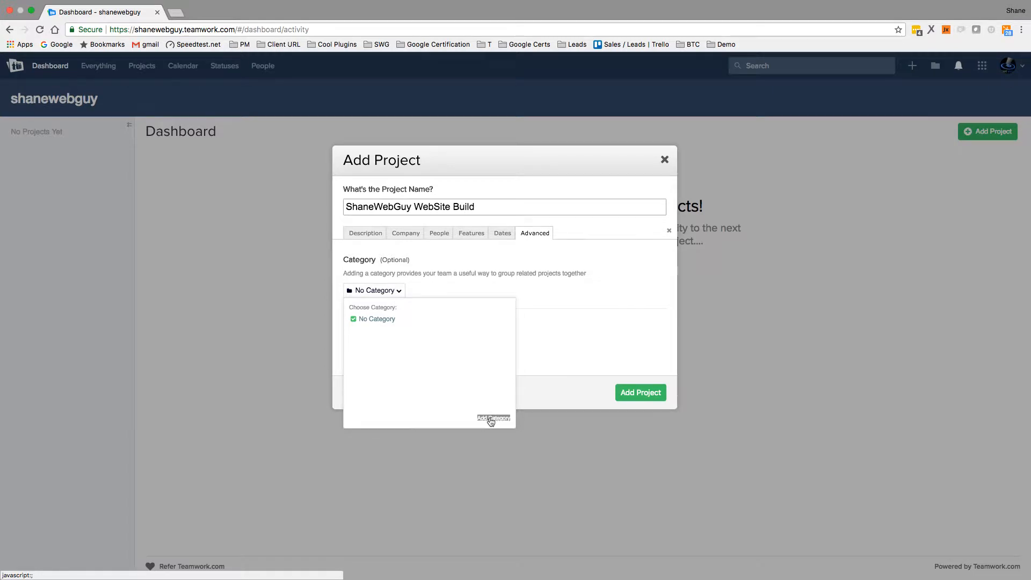
{"action": "left_click", "coordinate": [552, 322]}
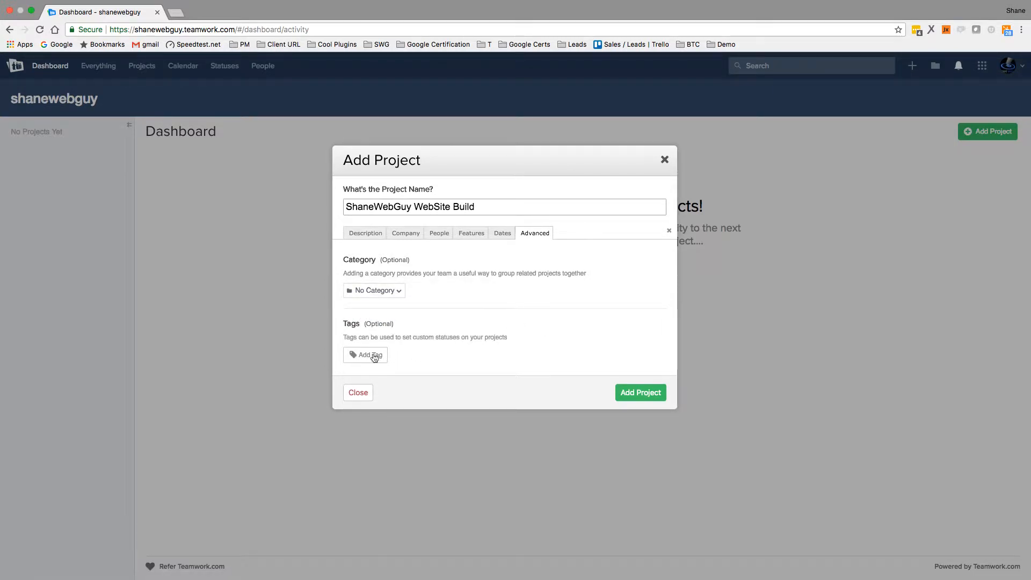
{"action": "left_click", "coordinate": [637, 396]}
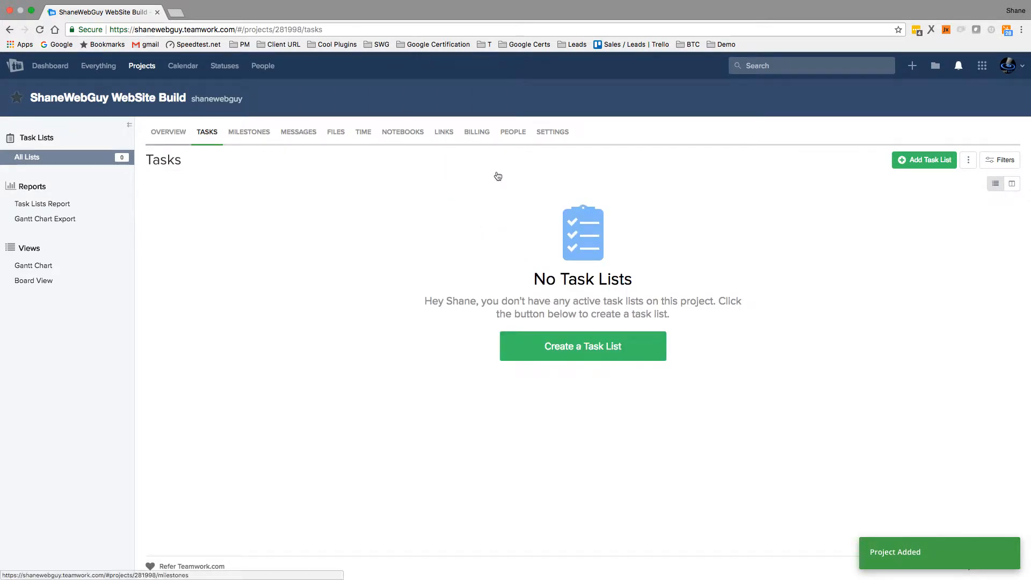
- Start the project's first notebook, titled "Build Scope", with the body text "This is where the build scope Lives"
{"action": "left_click", "coordinate": [395, 134]}
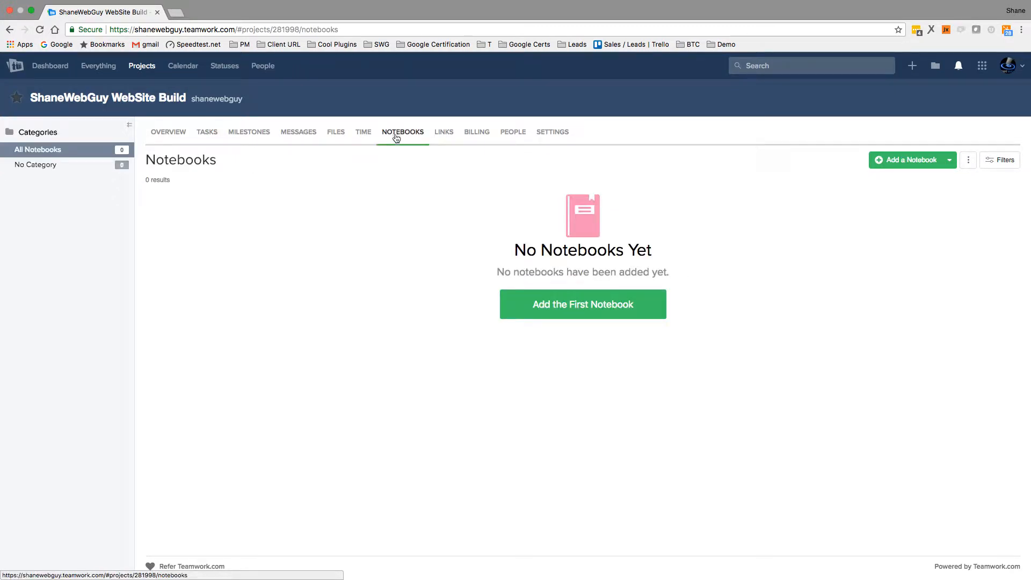
{"action": "left_click", "coordinate": [569, 306]}
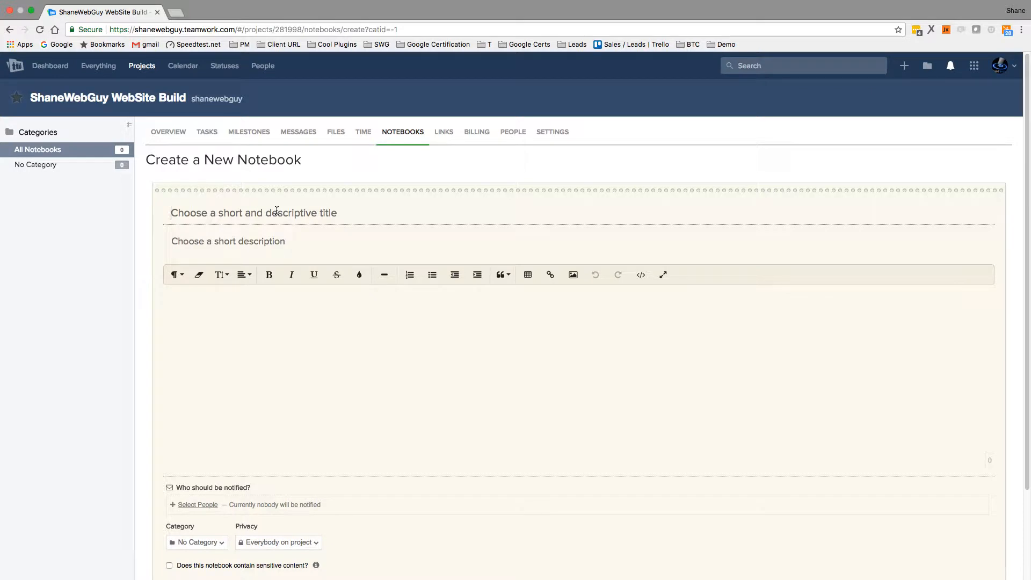
{"action": "type", "text": "Build"}
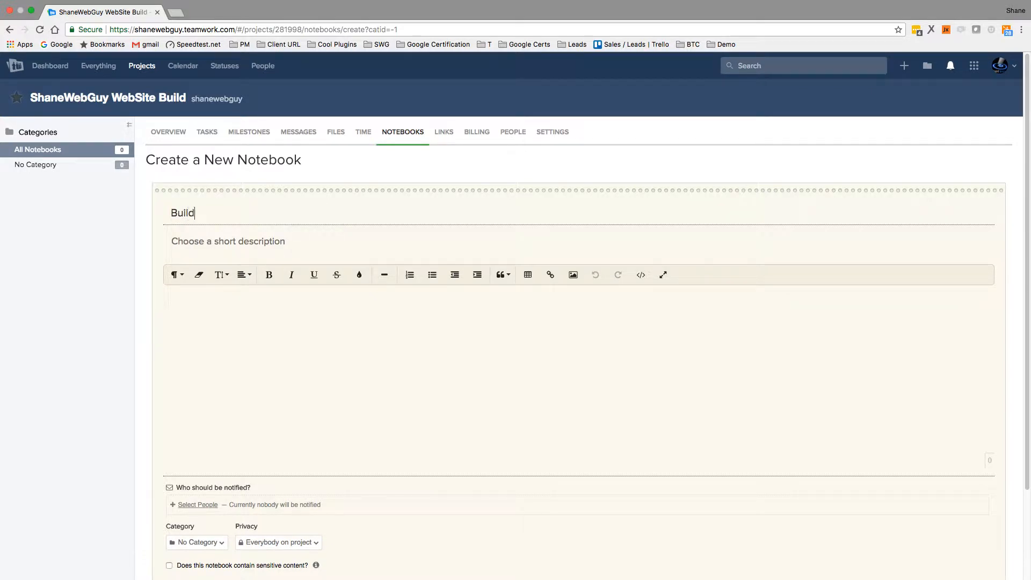
{"action": "type", "text": " Scope"}
{"action": "left_click", "coordinate": [208, 314]}
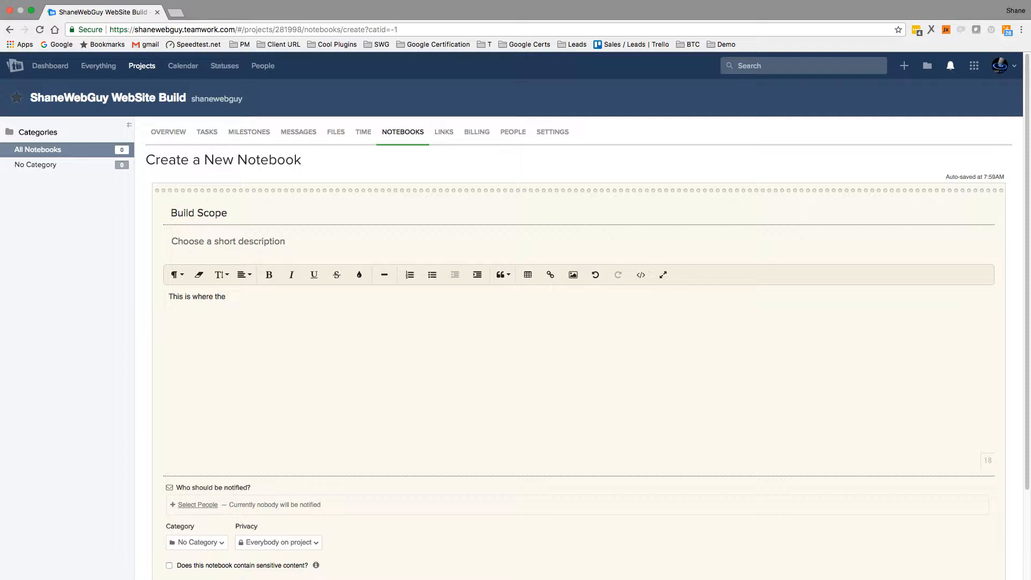
{"action": "type", "text": "This is where the build scope Lives"}
- Create the notebook with no followers, privacy kept at Everybody on project, and the sensitive-content option off
{"action": "scroll", "coordinate": [516, 322], "scroll_direction": "down", "scroll_amount": 3}
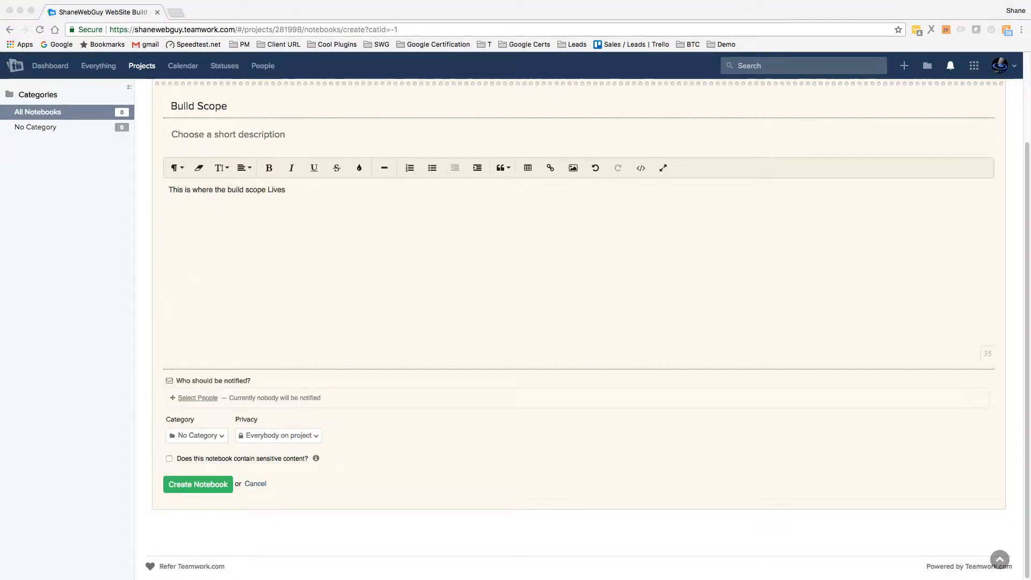
{"action": "left_click", "coordinate": [200, 397]}
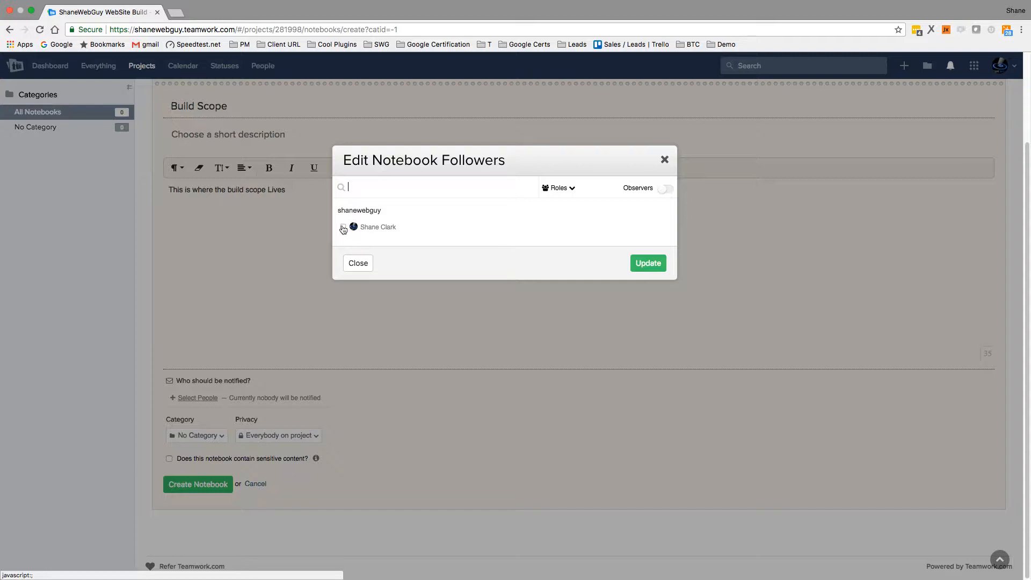
{"action": "left_click", "coordinate": [358, 263]}
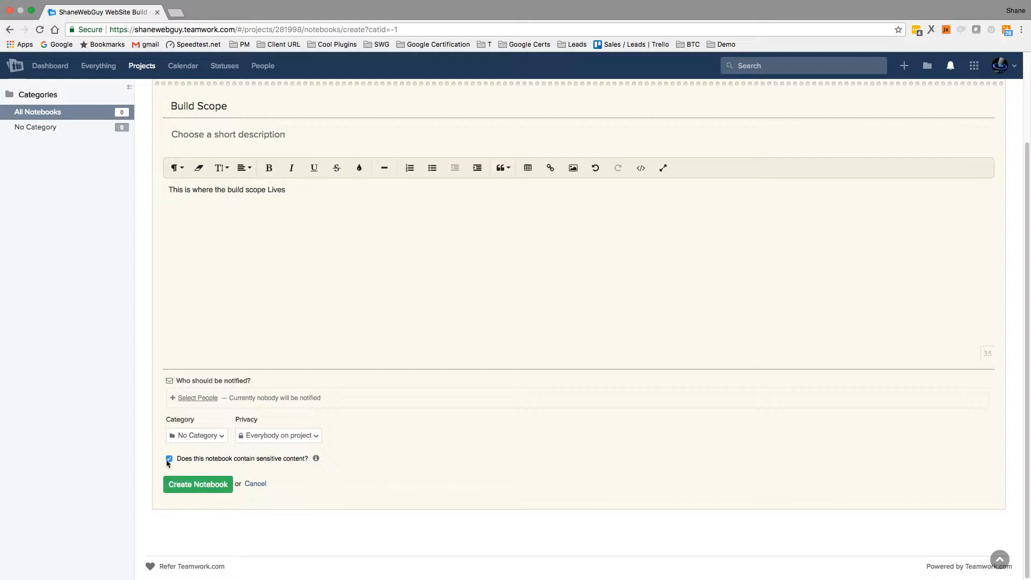
{"action": "left_click", "coordinate": [167, 460]}
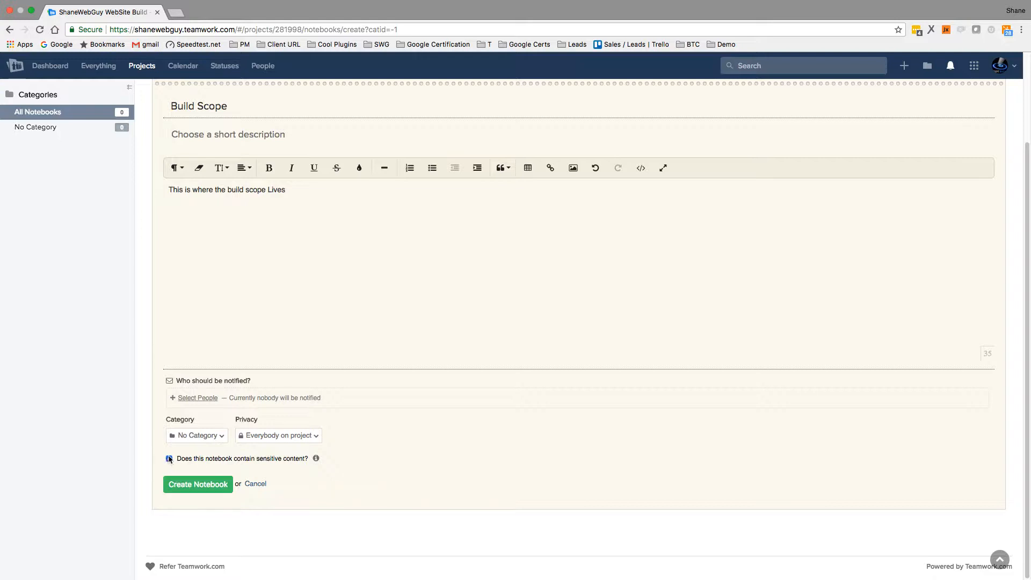
{"action": "left_click", "coordinate": [288, 436]}
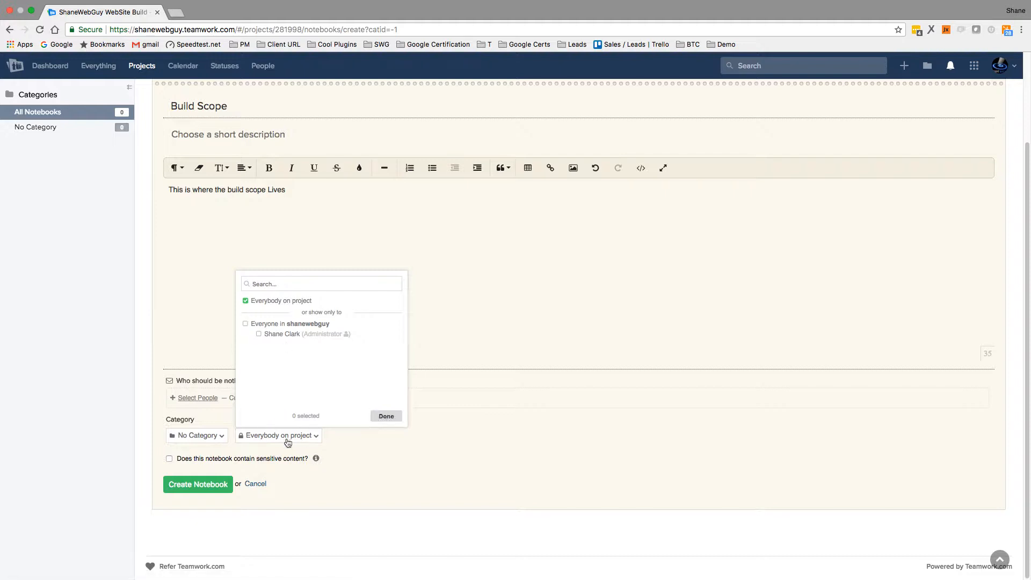
{"action": "left_click", "coordinate": [393, 418]}
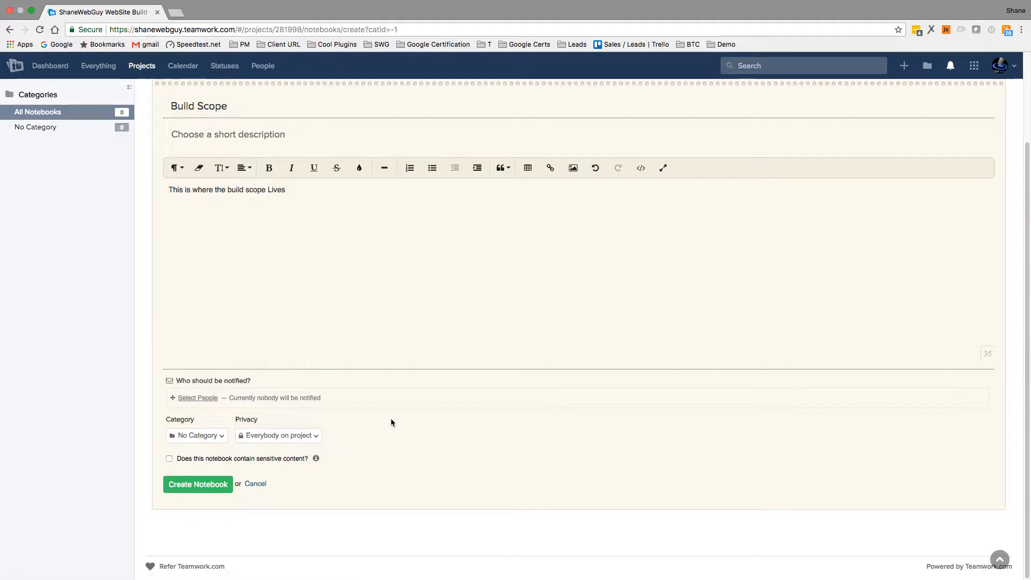
{"action": "left_click", "coordinate": [195, 486]}
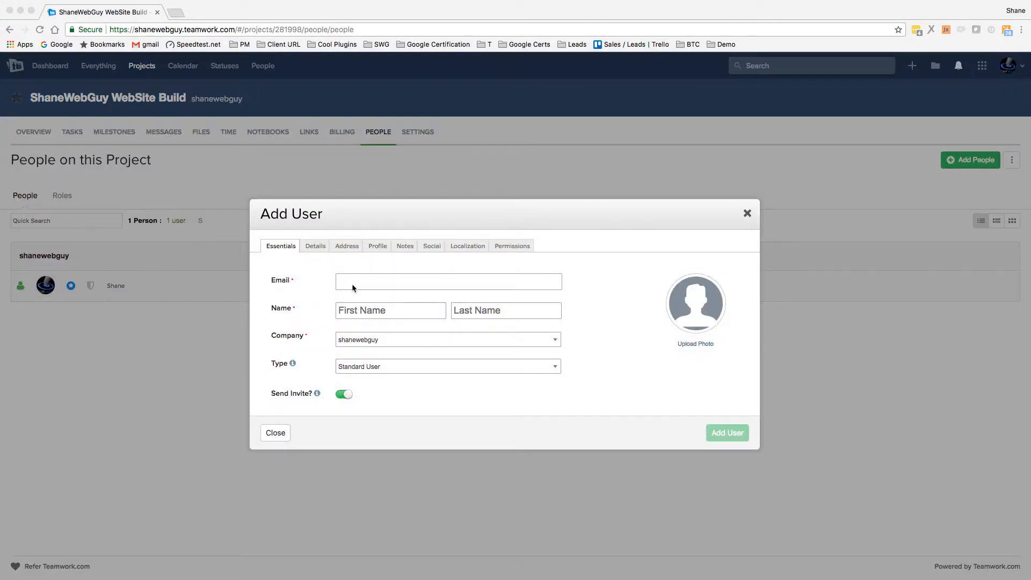
{"action": "left_click", "coordinate": [352, 283]}
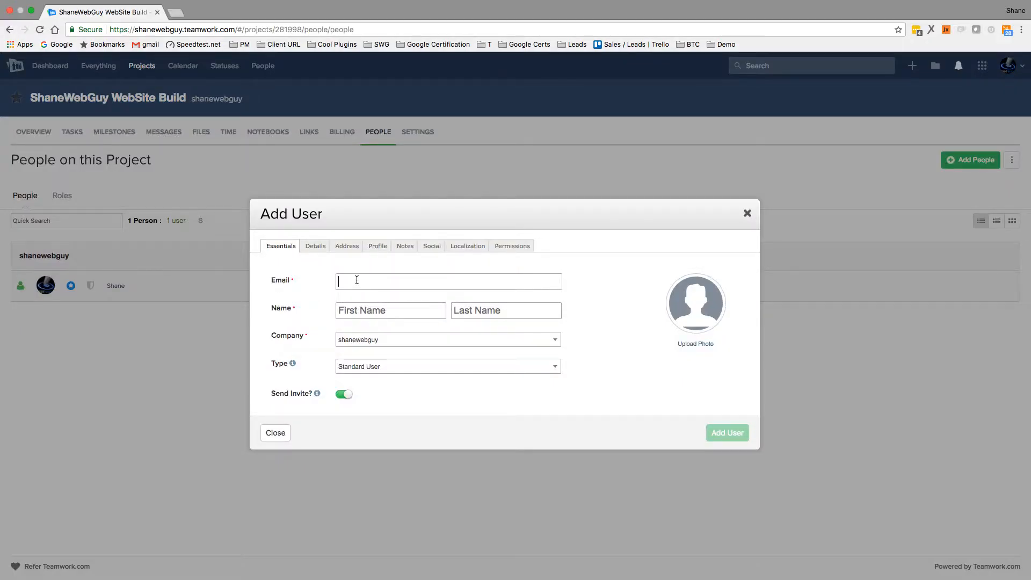
{"action": "left_click", "coordinate": [747, 213]}
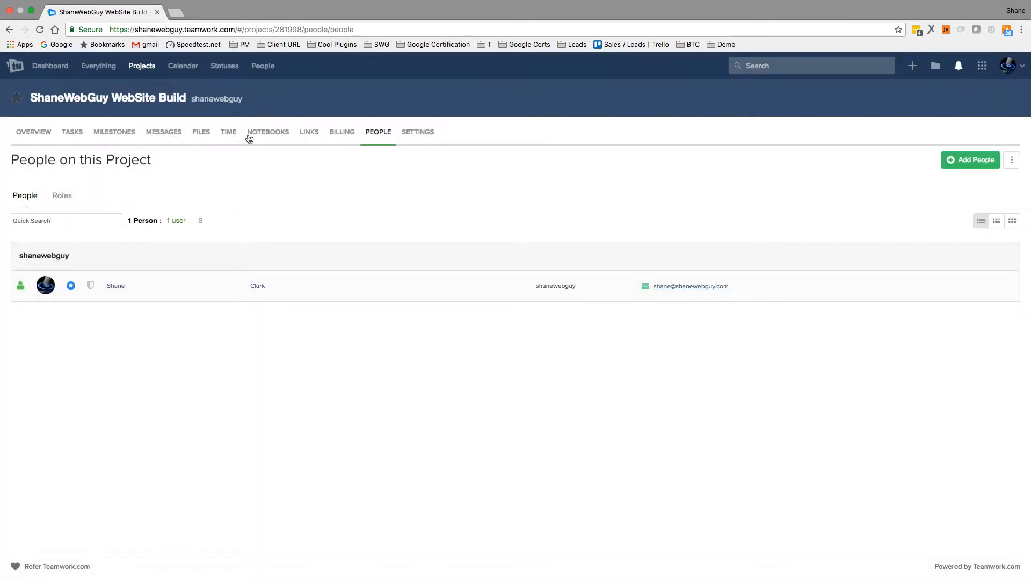
{"action": "left_click", "coordinate": [385, 138]}
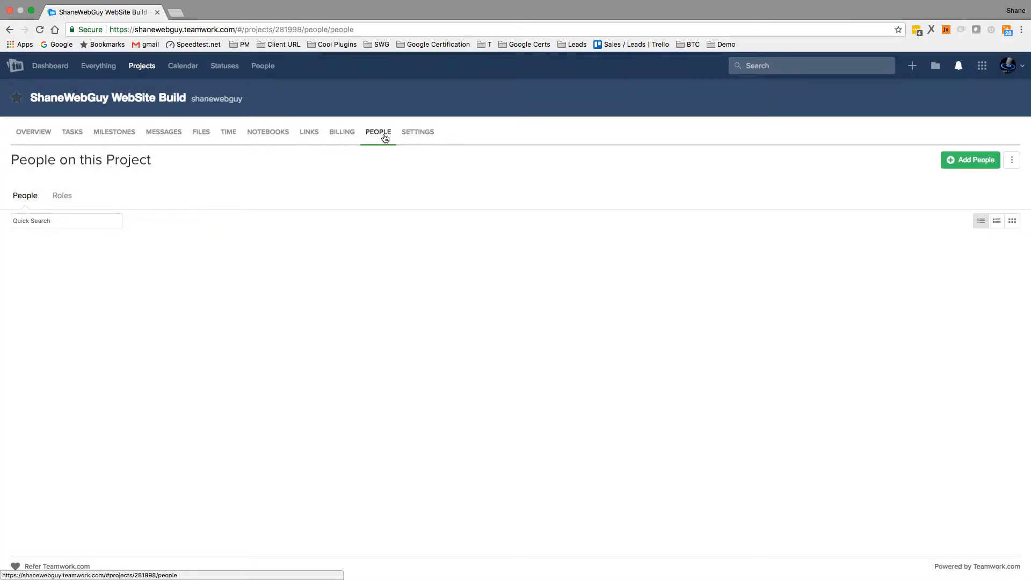
- Start adding a new standard user to the project, entering the person's e-mail and name and keeping shanewebguy as the company
{"action": "left_click", "coordinate": [965, 162]}
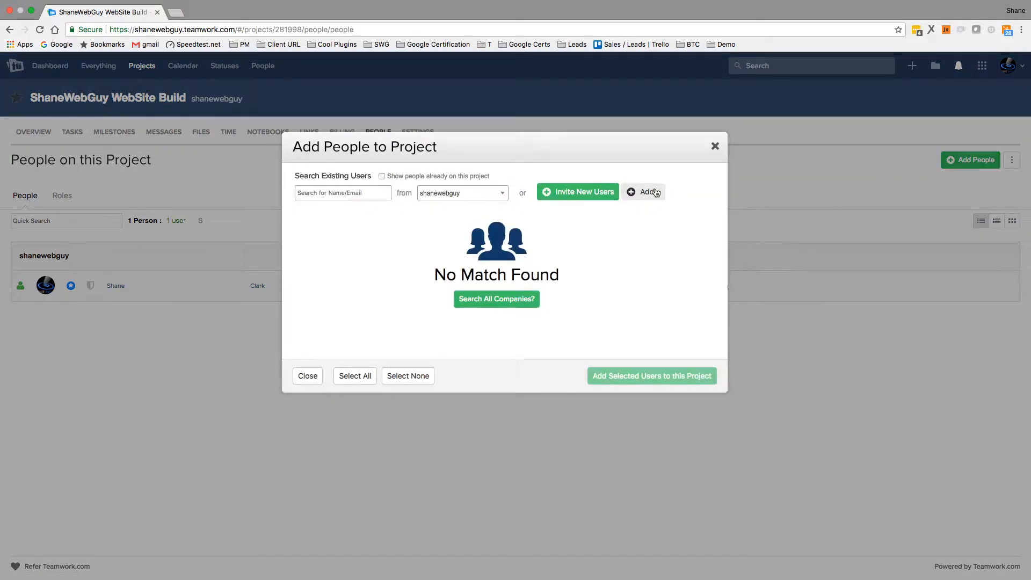
{"action": "left_click", "coordinate": [642, 194]}
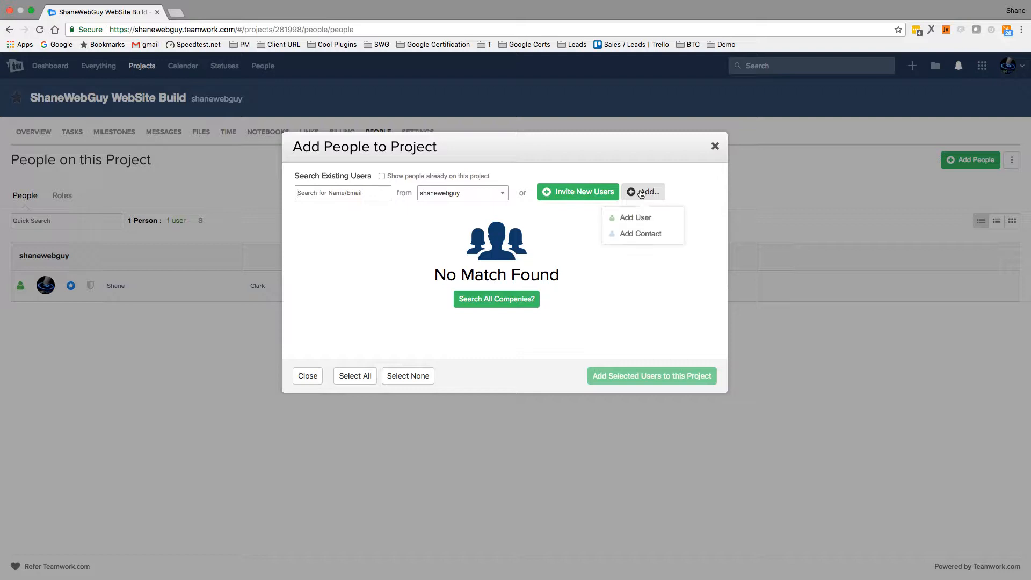
{"action": "left_click", "coordinate": [638, 217]}
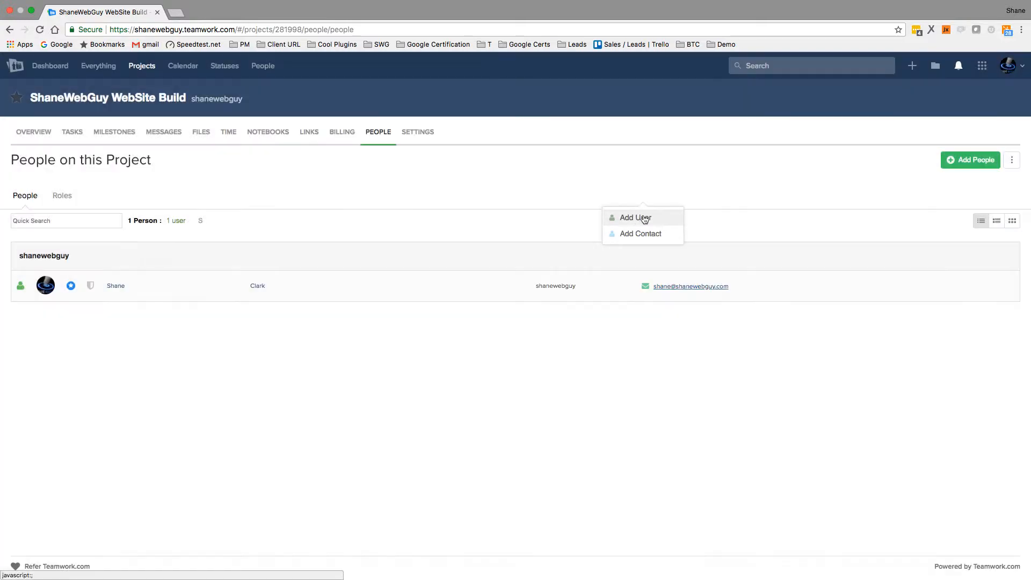
{"action": "left_click", "coordinate": [349, 283]}
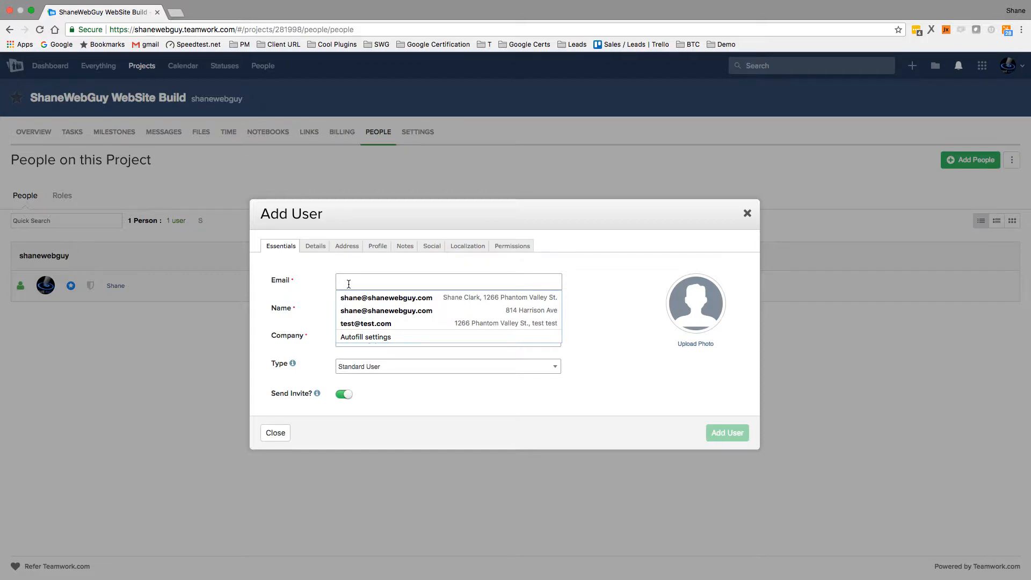
{"action": "key", "text": "super+v"}
{"action": "left_click", "coordinate": [362, 309]}
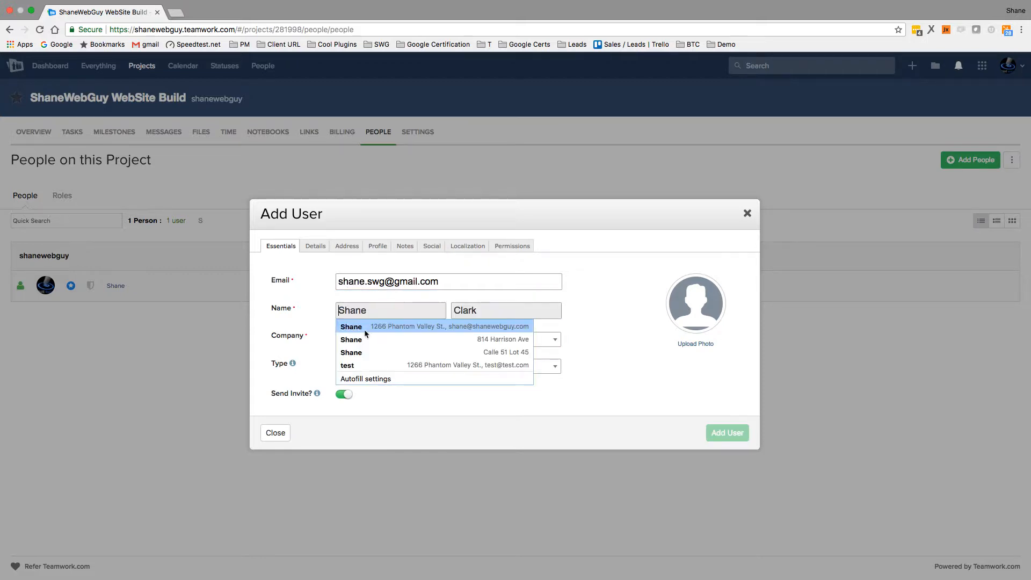
{"action": "left_click", "coordinate": [365, 325]}
{"action": "left_click", "coordinate": [366, 349]}
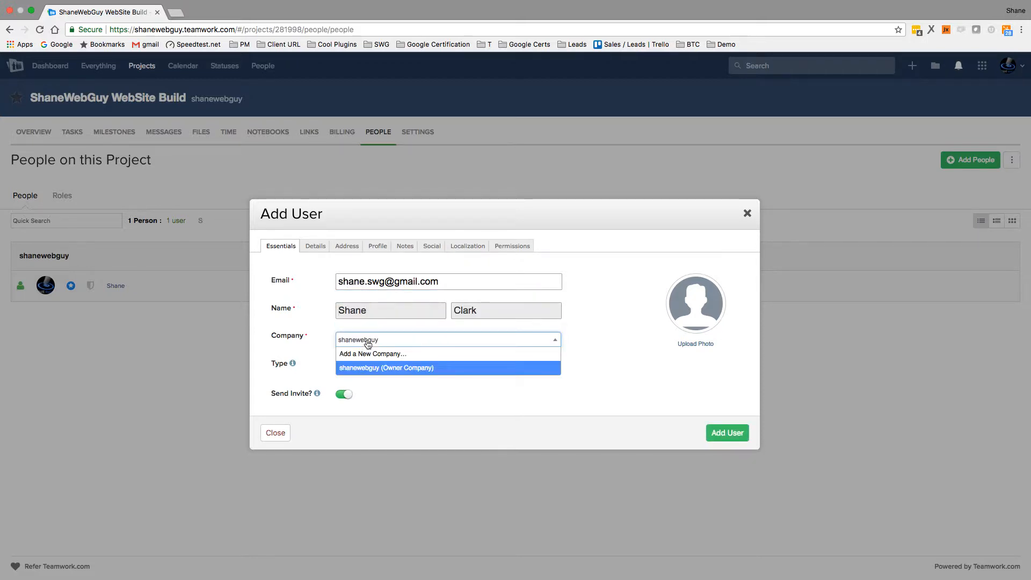
{"action": "left_click", "coordinate": [627, 316]}
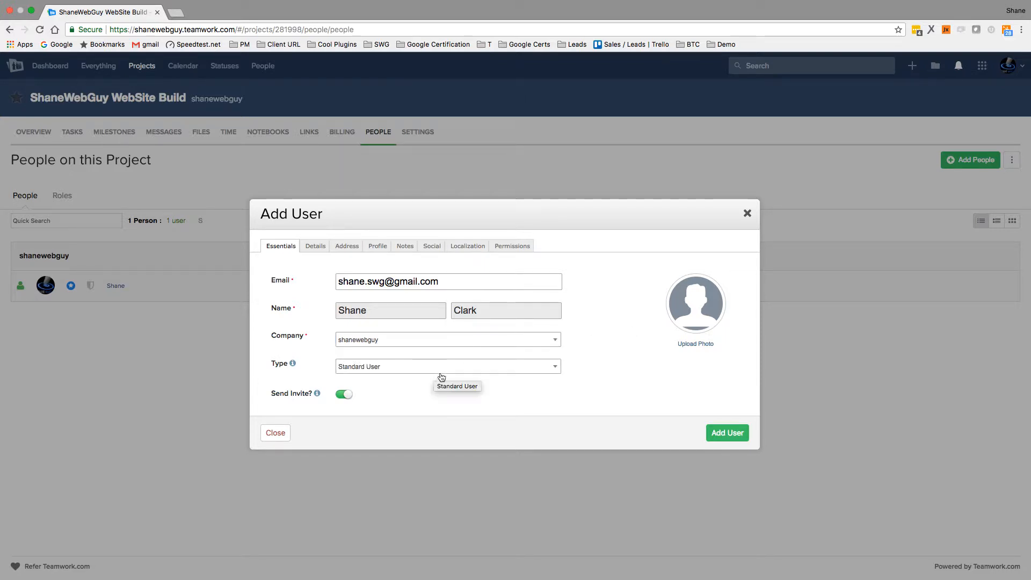
- Review the new user's optional details, localization and permissions, and add the user with access to the ShaneWebGuy WebSite Build project
{"action": "left_click", "coordinate": [315, 248]}
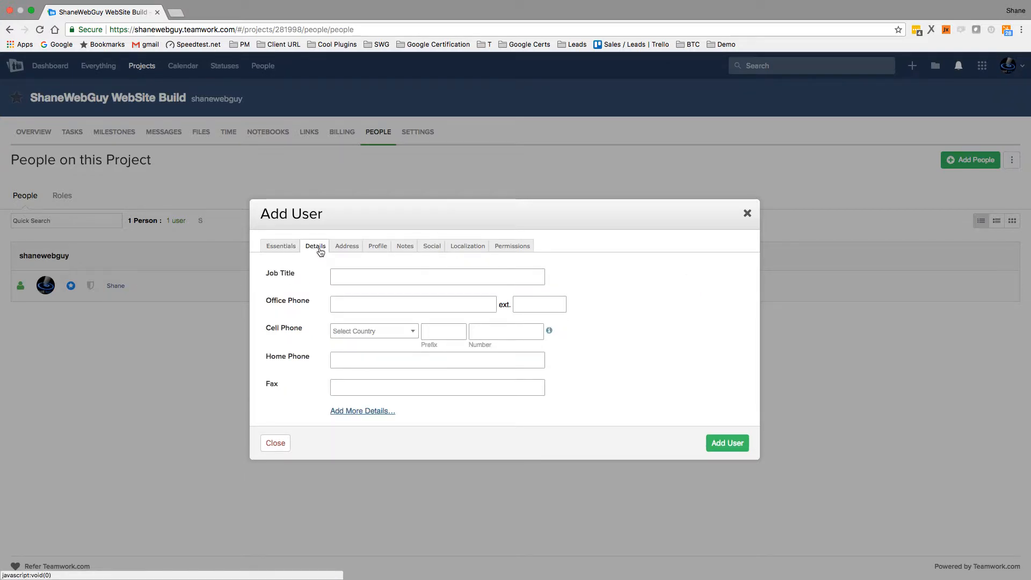
{"action": "left_click", "coordinate": [346, 248]}
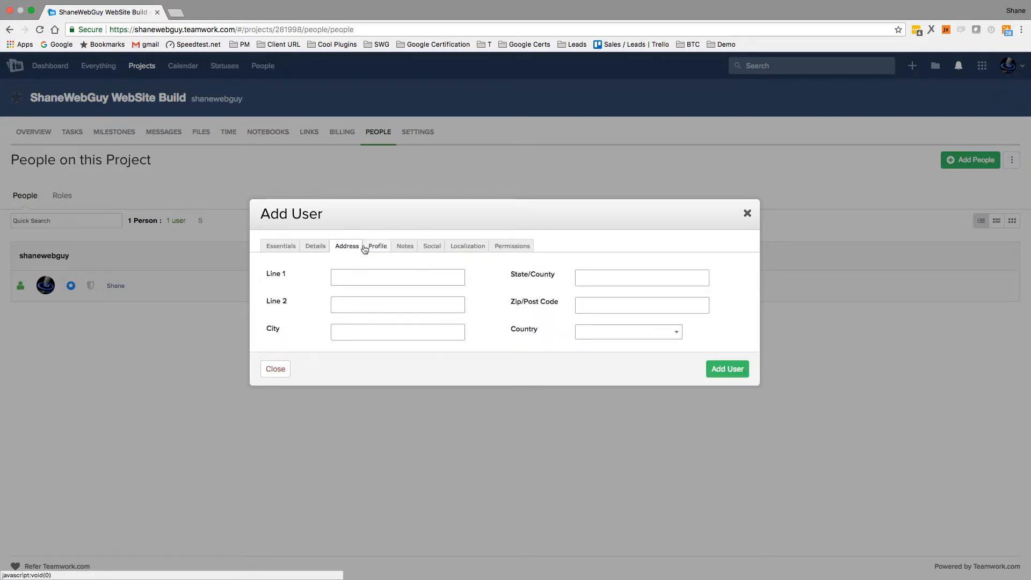
{"action": "left_click", "coordinate": [379, 247]}
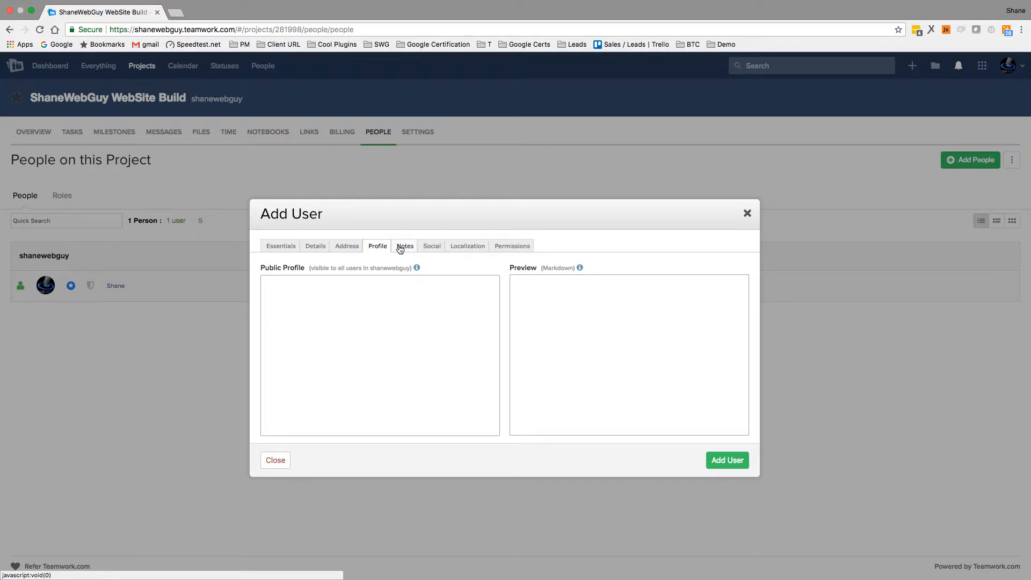
{"action": "left_click", "coordinate": [400, 248]}
{"action": "left_click", "coordinate": [430, 247]}
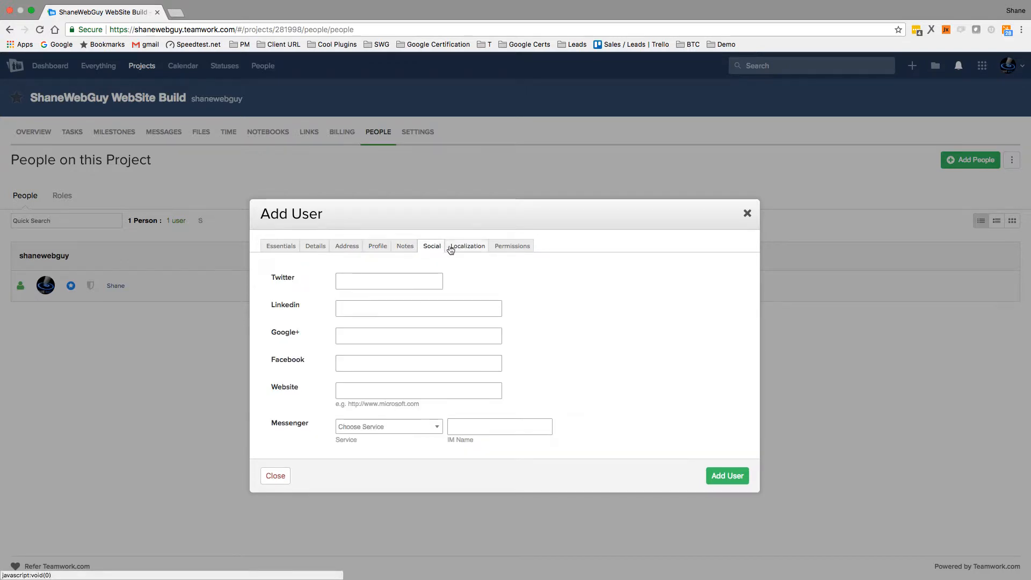
{"action": "left_click", "coordinate": [450, 248]}
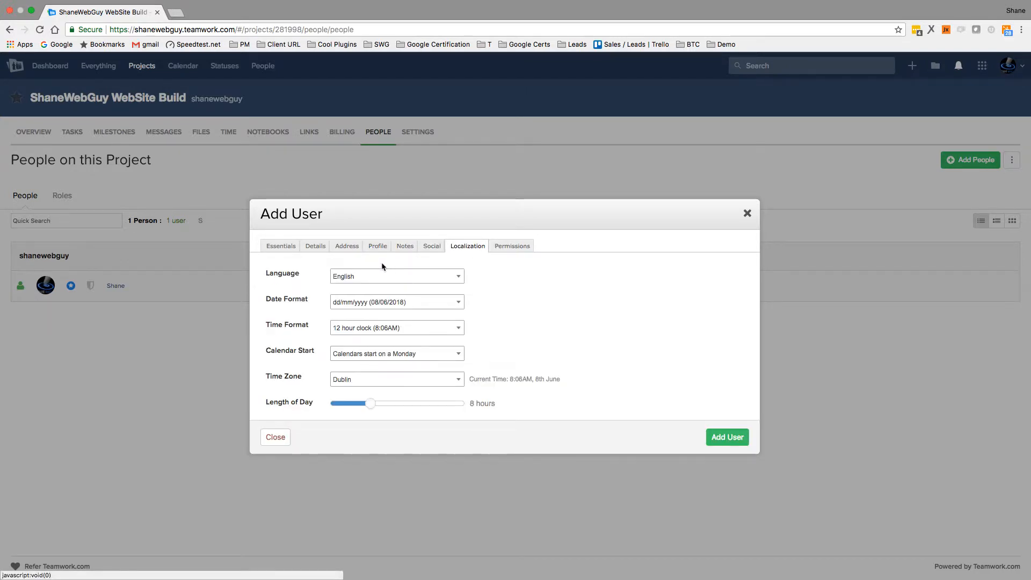
{"action": "left_click", "coordinate": [511, 247]}
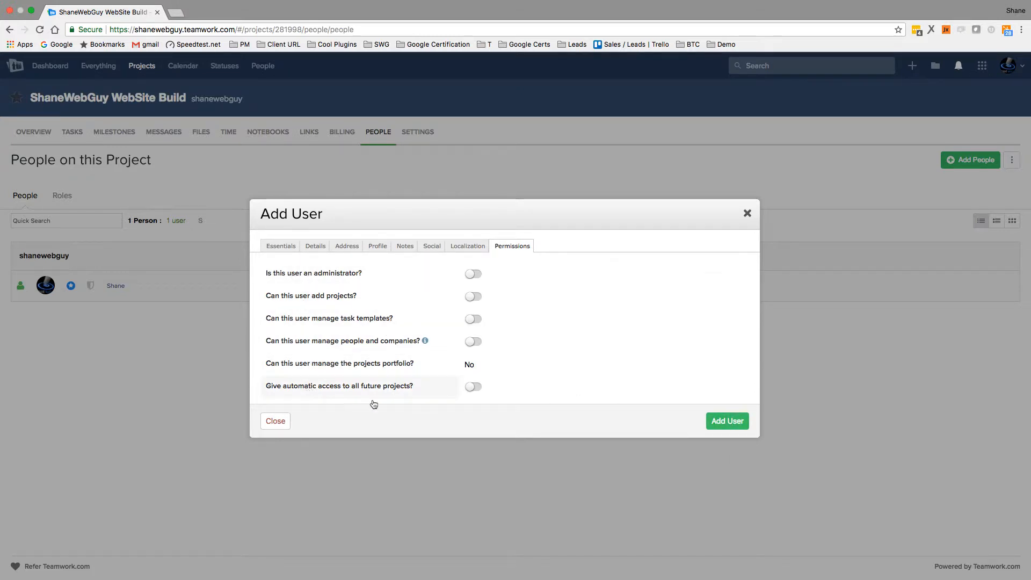
{"action": "left_click", "coordinate": [731, 424]}
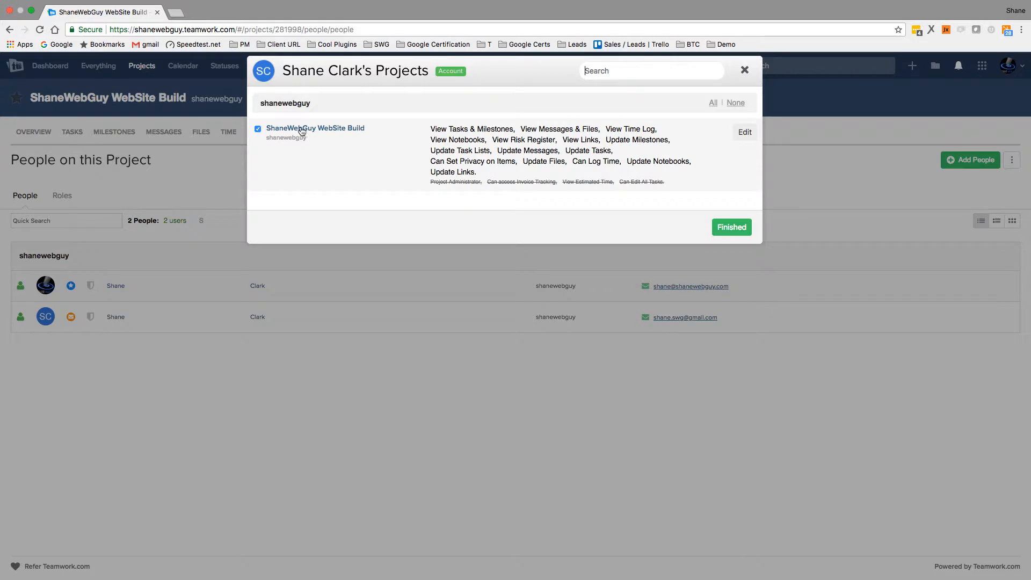
{"action": "left_click", "coordinate": [735, 227]}
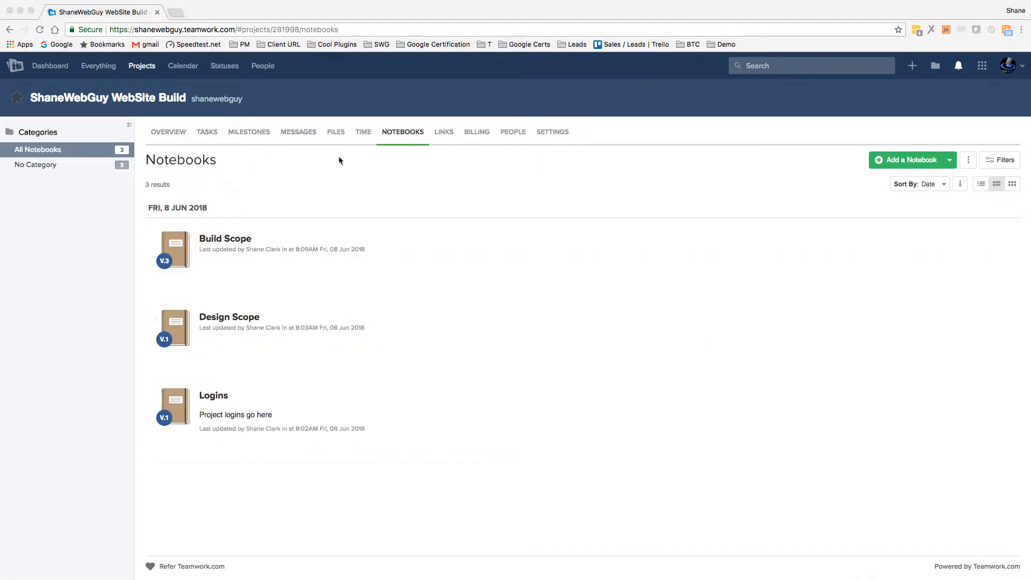
- View the account's companies list, and return to the notebooks of the ShaneWebGuy WebSite Build project
{"action": "left_click", "coordinate": [262, 65]}
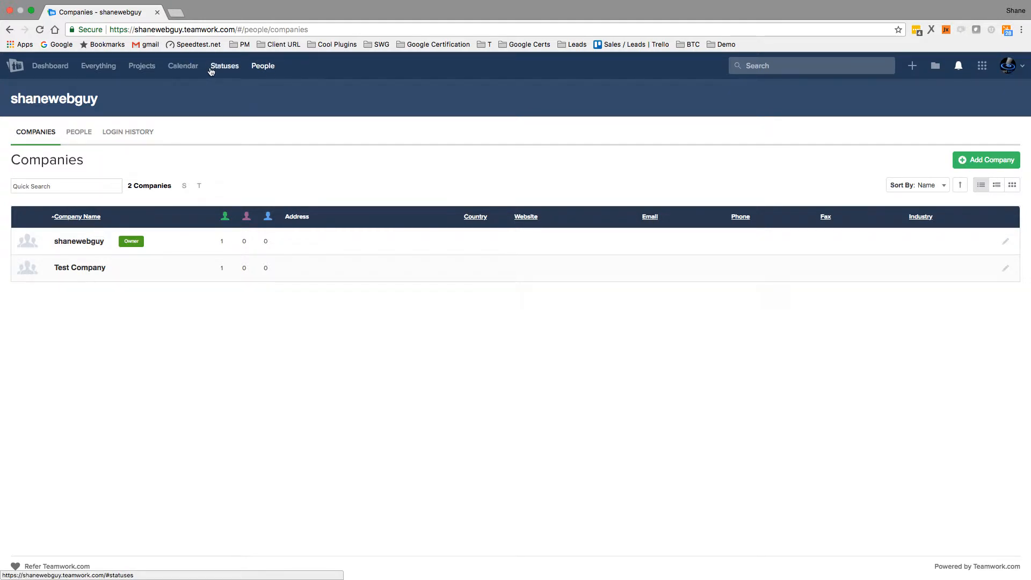
{"action": "left_click", "coordinate": [141, 67]}
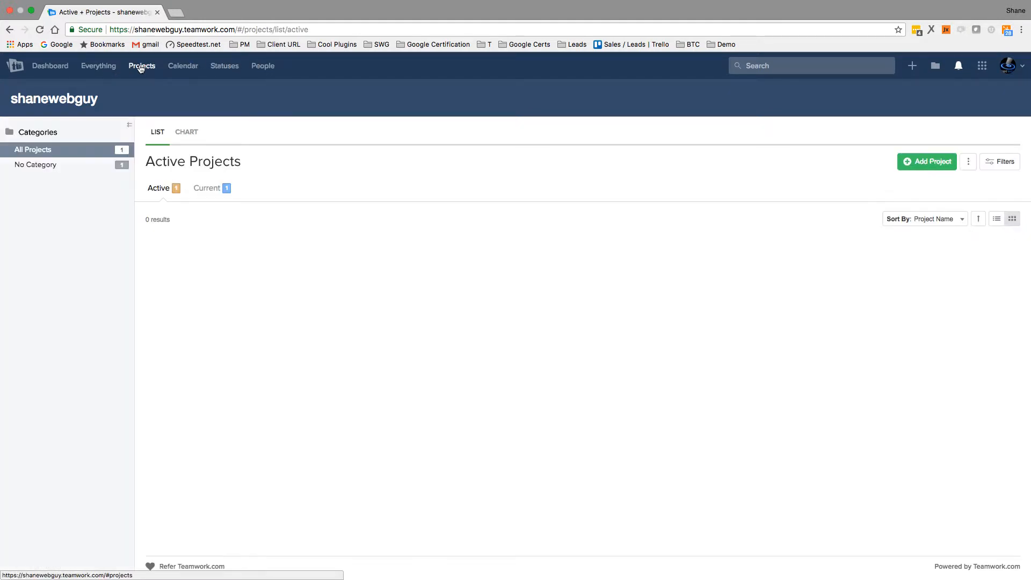
{"action": "left_click", "coordinate": [203, 259]}
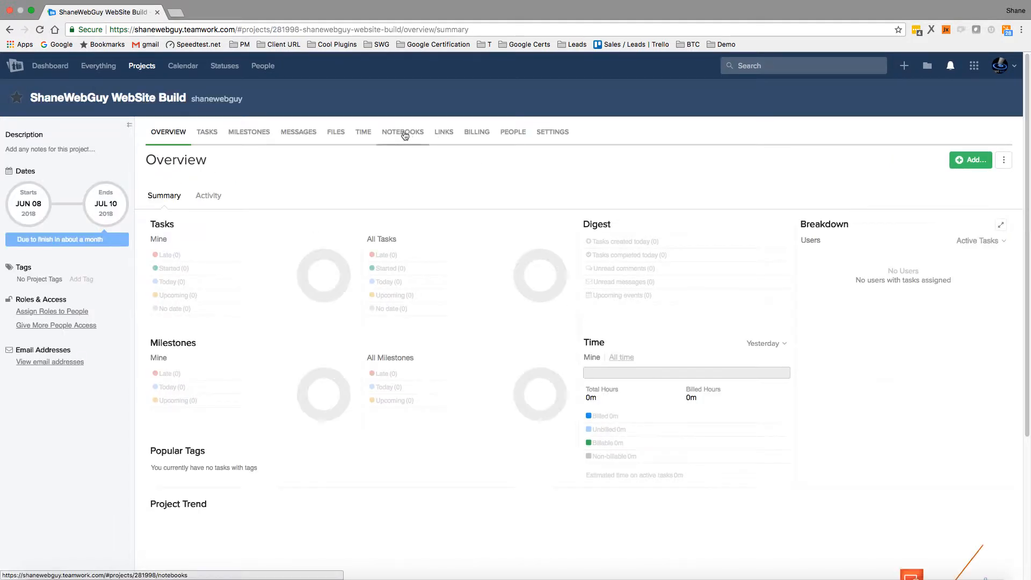
{"action": "left_click", "coordinate": [407, 134]}
- Restrict the Logins notebook's privacy to the shanewebguy administrator only and update its details
{"action": "mouse_move", "coordinate": [233, 393]}
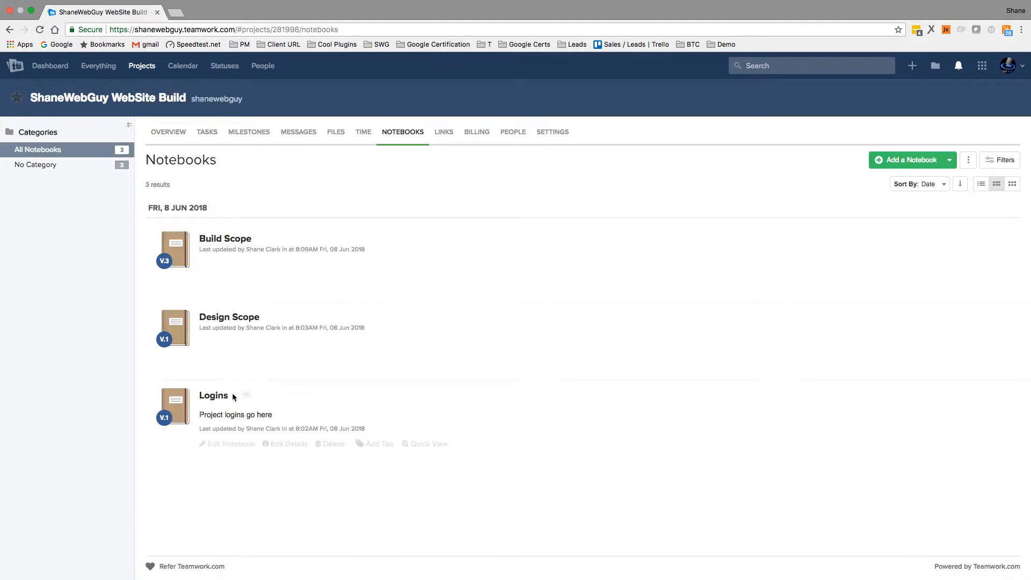
{"action": "left_click", "coordinate": [281, 444]}
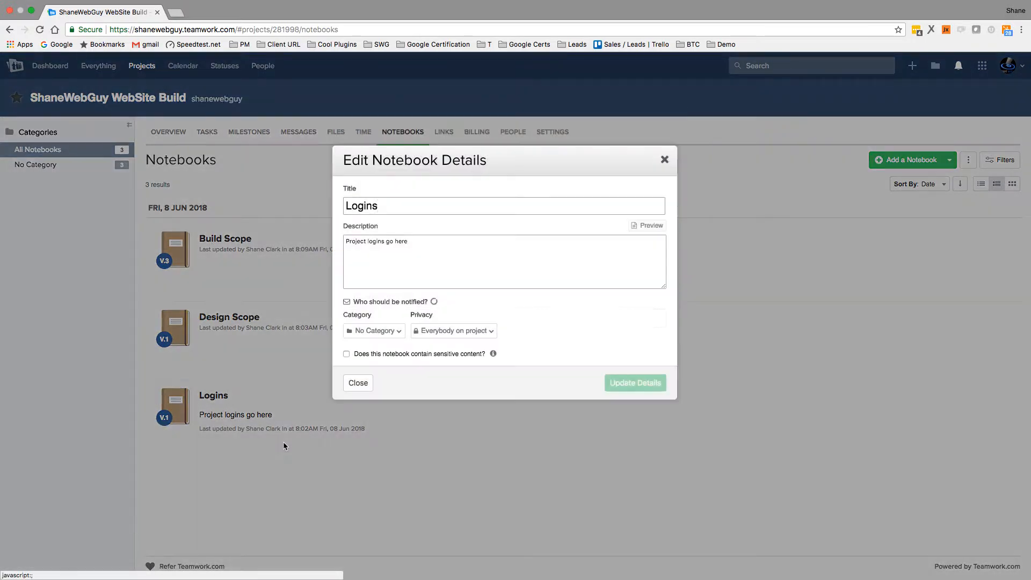
{"action": "left_click", "coordinate": [433, 360]}
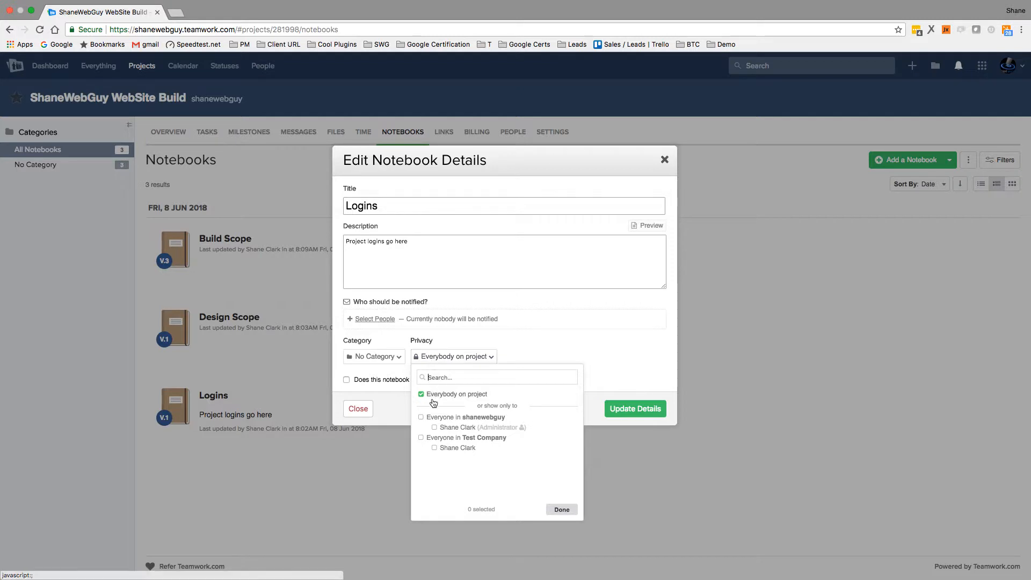
{"action": "left_click", "coordinate": [435, 428]}
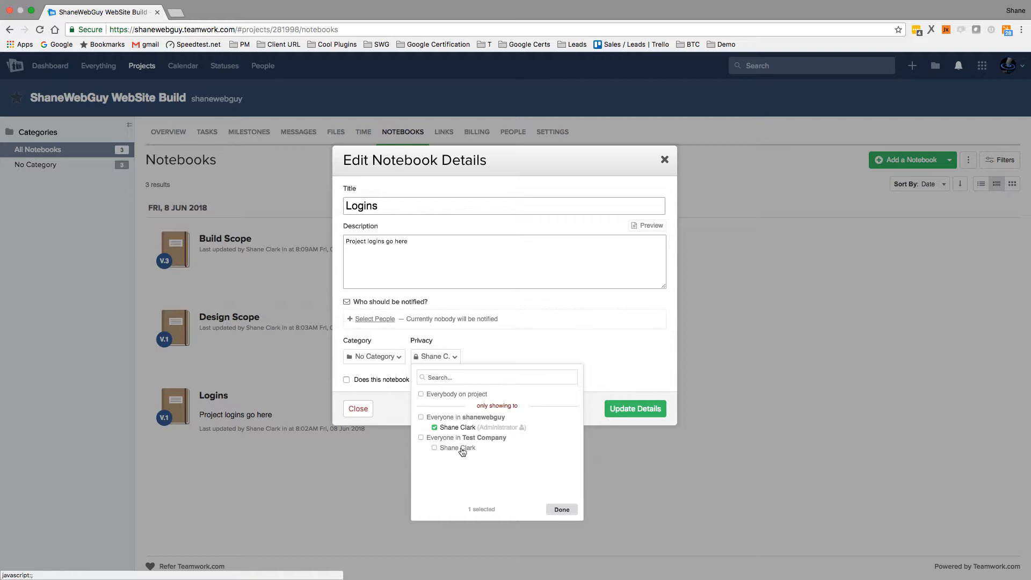
{"action": "left_click", "coordinate": [563, 510]}
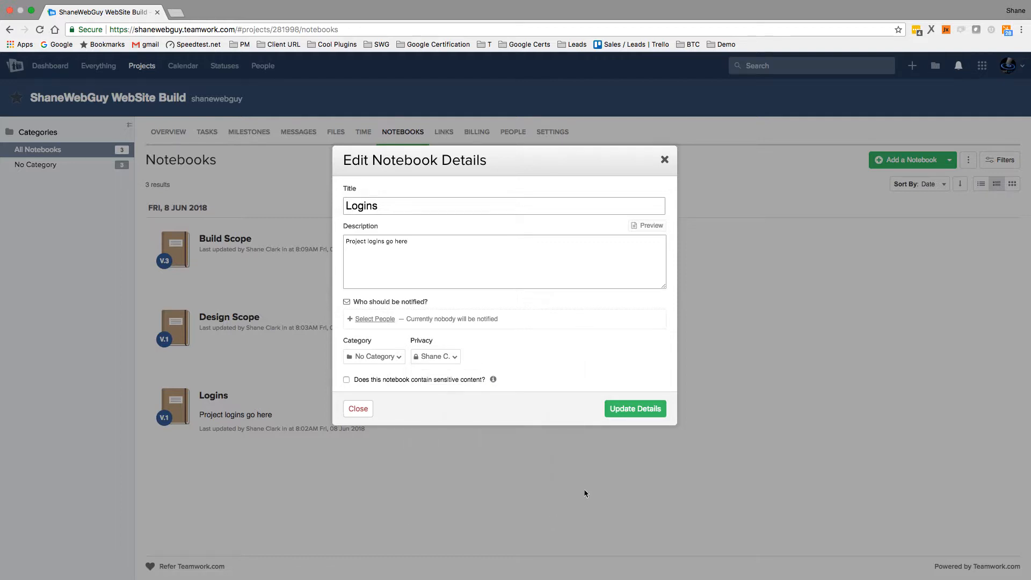
{"action": "left_click", "coordinate": [637, 409]}
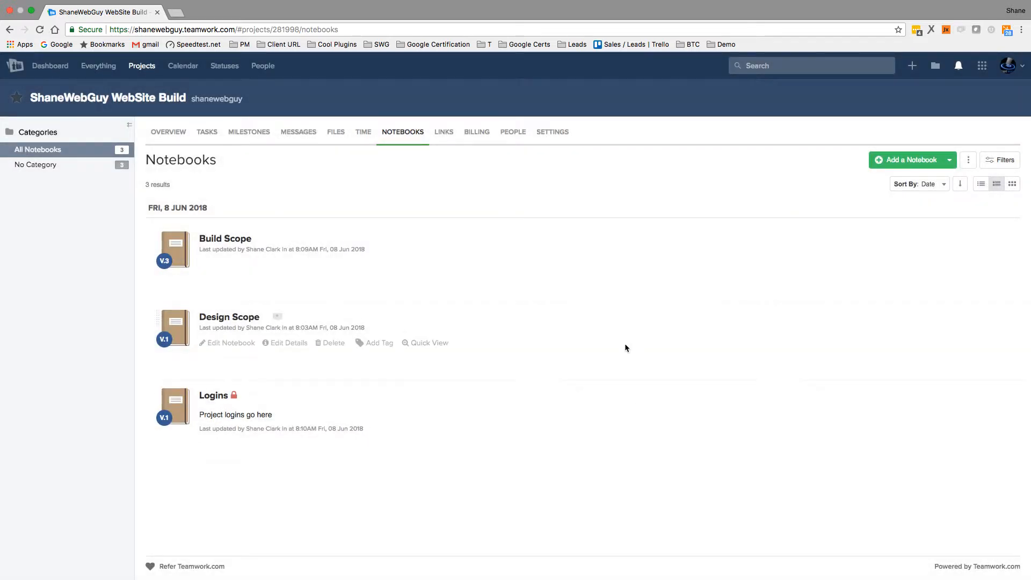
- Examine the project permissions of the Test Company user and close them without changes
{"action": "left_click", "coordinate": [512, 134]}
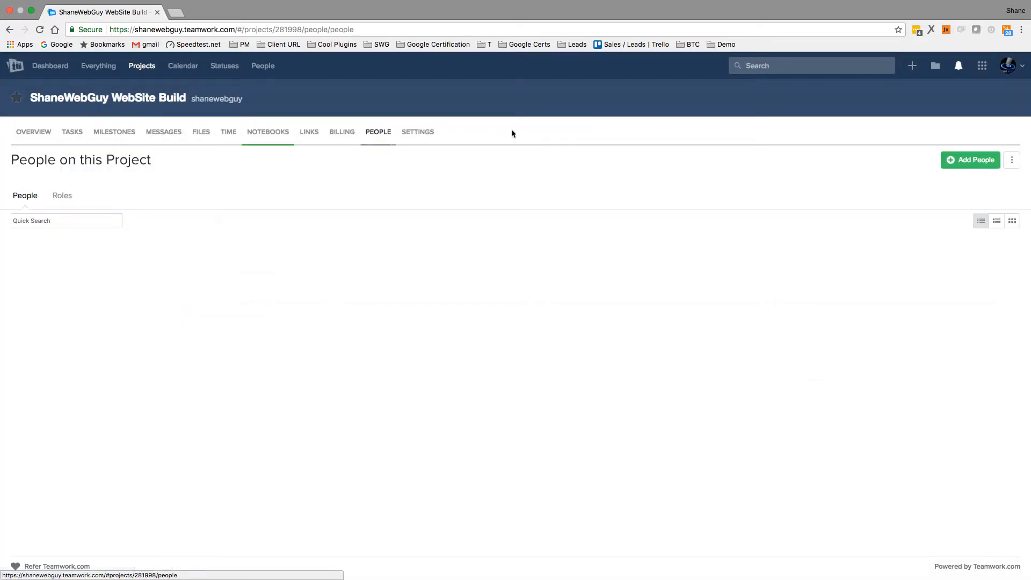
{"action": "mouse_move", "coordinate": [532, 351]}
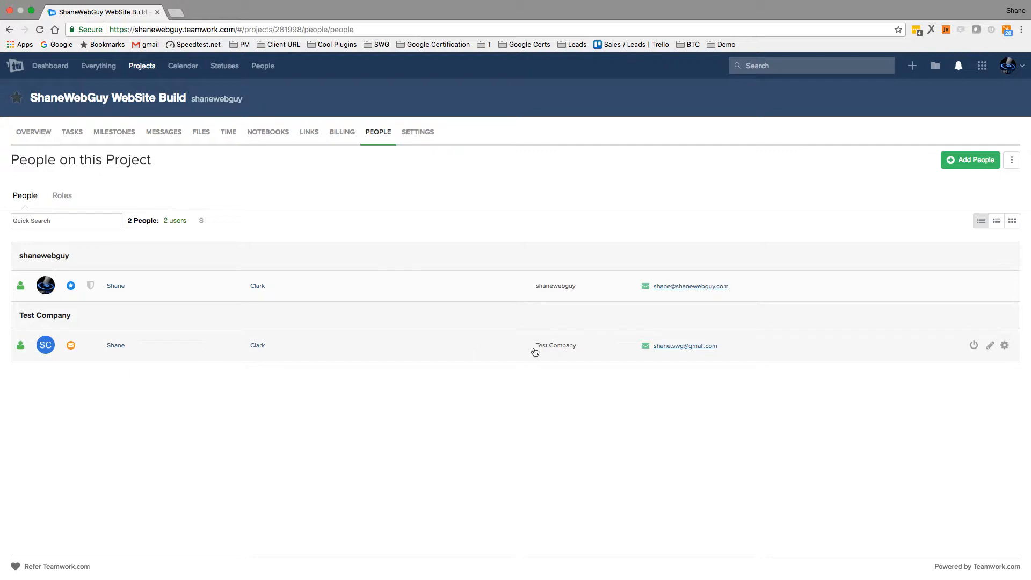
{"action": "left_click", "coordinate": [1005, 345]}
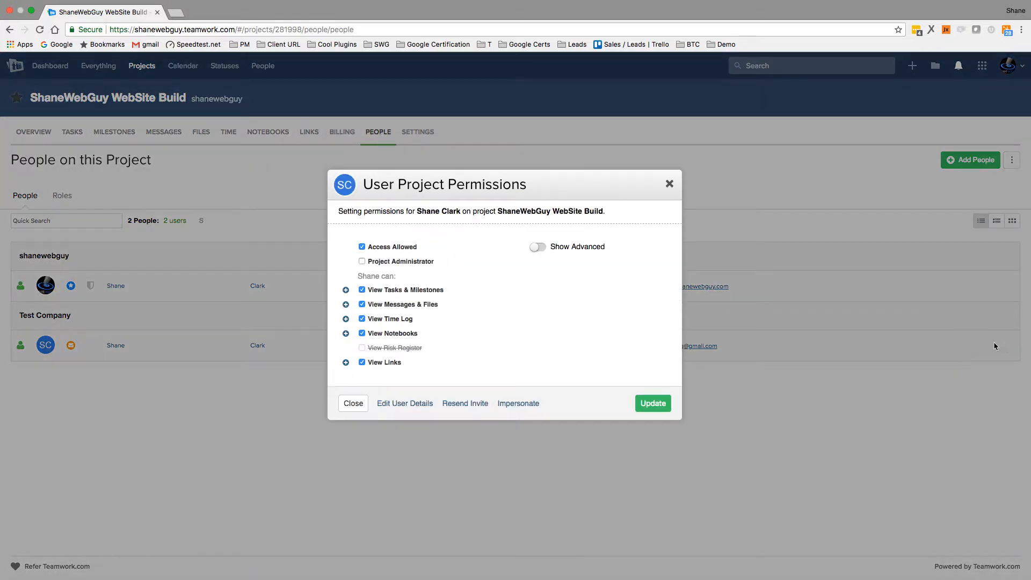
{"action": "left_click", "coordinate": [669, 185]}
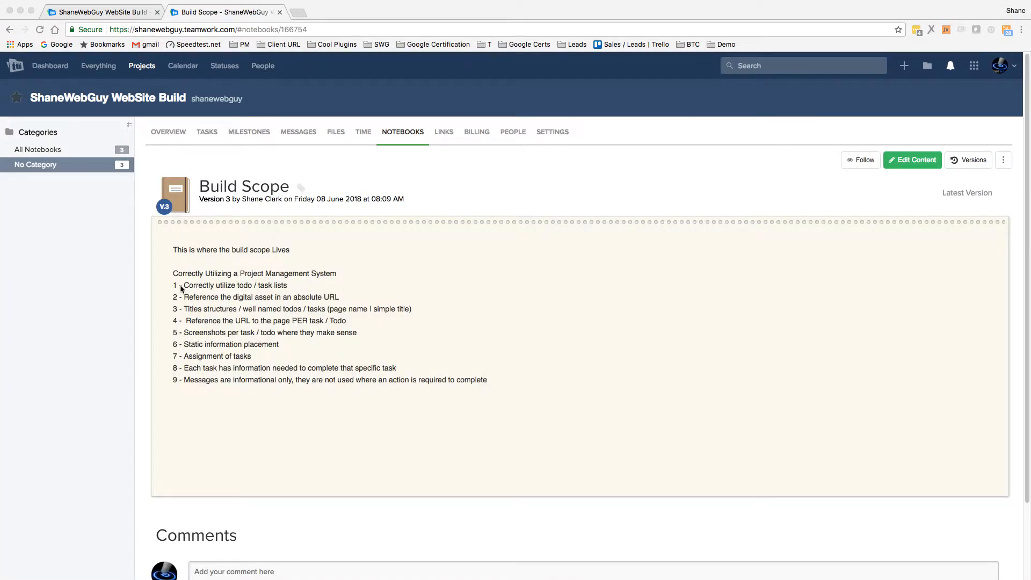
- Highlight the guideline "Correctly utilize todo / task lists" in the Build Scope notebook
{"action": "left_click", "coordinate": [167, 272]}
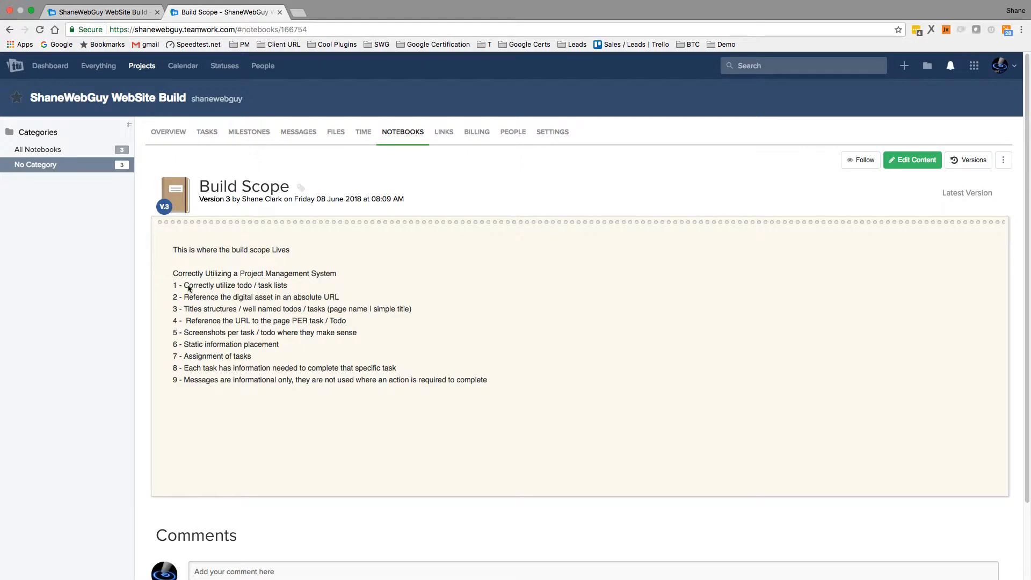
{"action": "left_click_drag", "start_coordinate": [185, 285], "coordinate": [289, 284]}
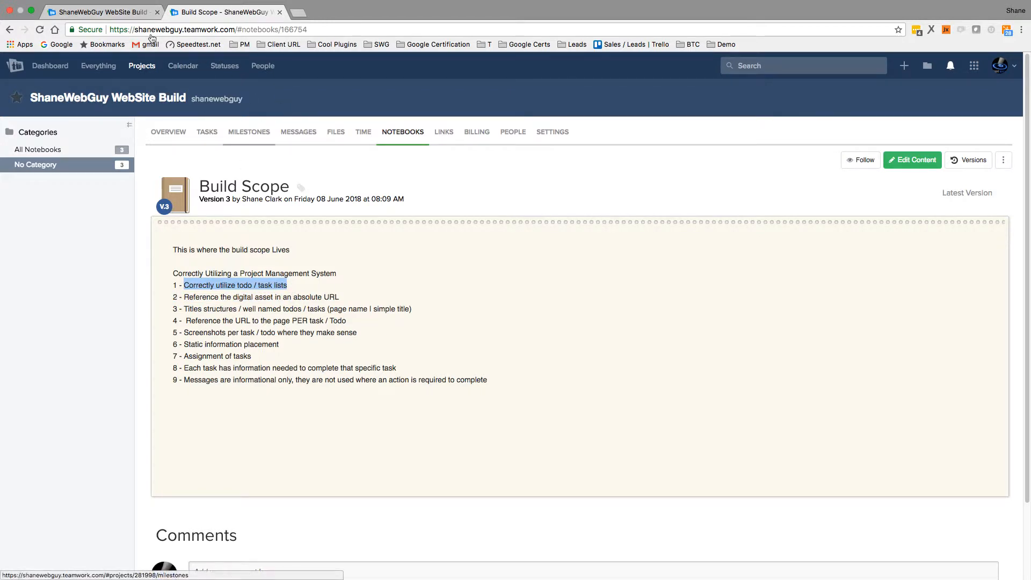
- Start a new task list named "Web Build" in the ShaneWebGuy WebSite Build project's tasks
{"action": "left_click", "coordinate": [107, 14]}
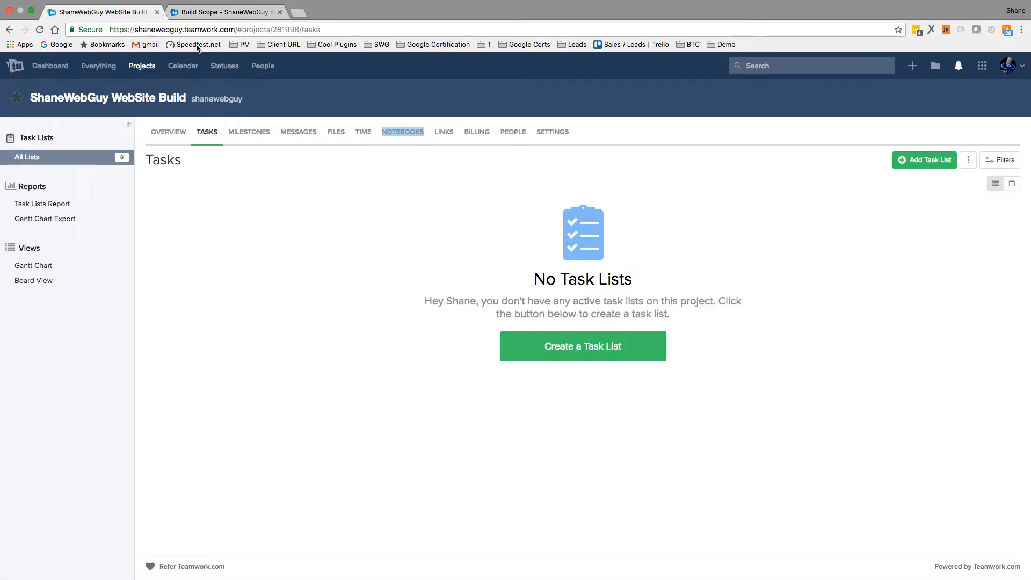
{"action": "left_click", "coordinate": [588, 350]}
{"action": "left_click", "coordinate": [428, 208]}
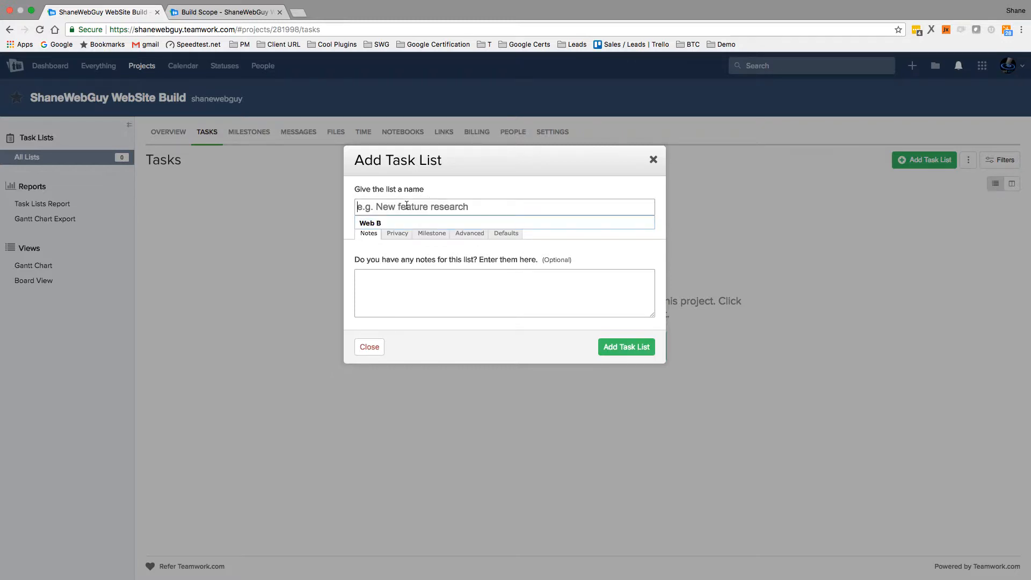
{"action": "type", "text": "Web"}
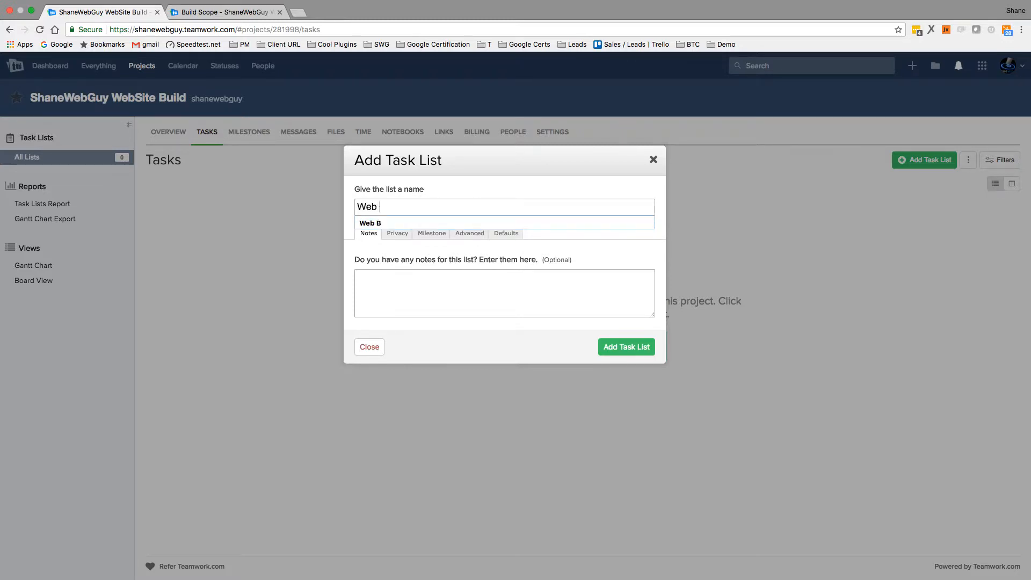
{"action": "type", "text": " Build"}
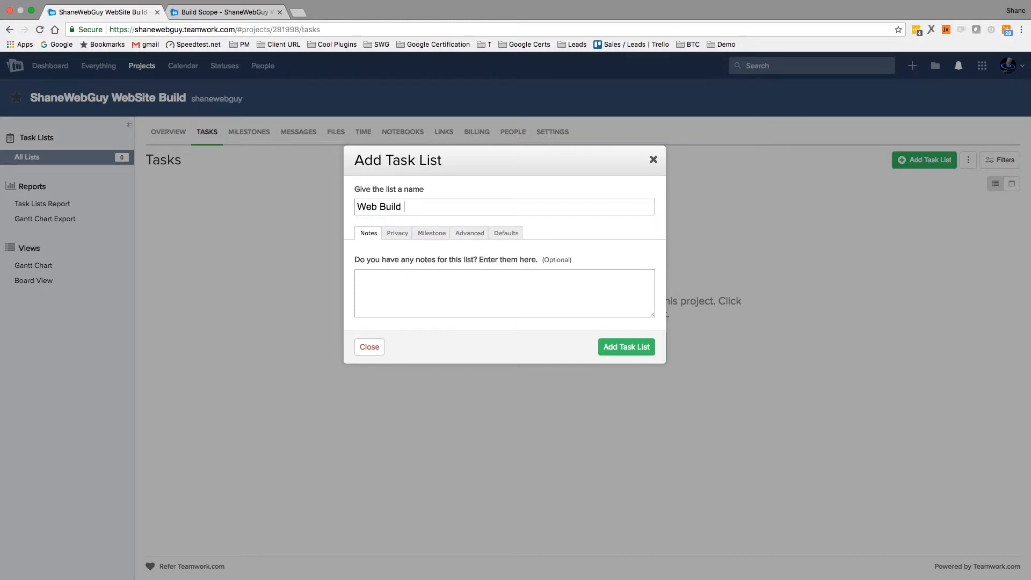
- Restrict the new task list's privacy to the shanewebguy administrator only
{"action": "left_click", "coordinate": [397, 233]}
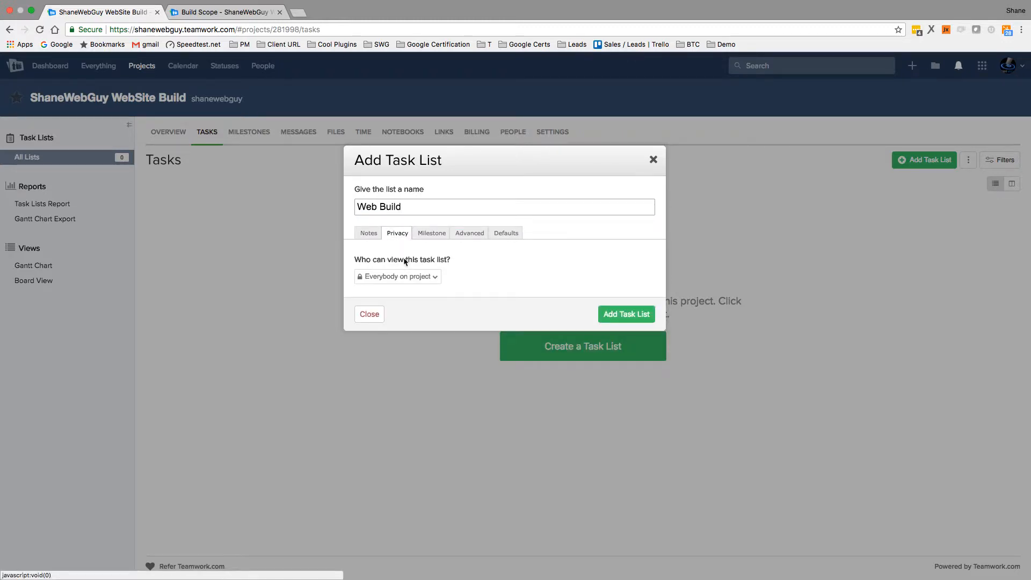
{"action": "left_click", "coordinate": [403, 279]}
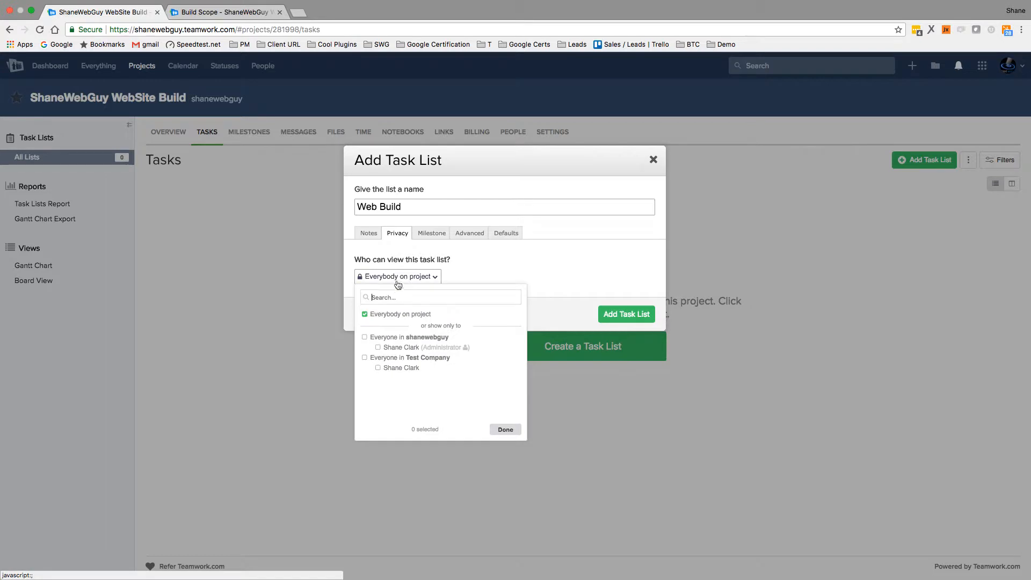
{"action": "left_click", "coordinate": [378, 347]}
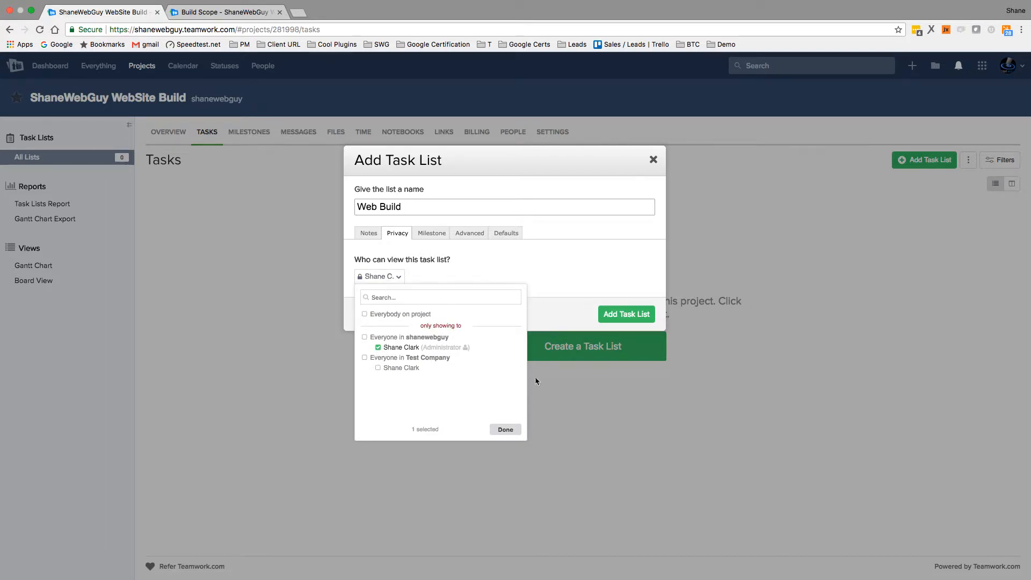
{"action": "left_click", "coordinate": [511, 430]}
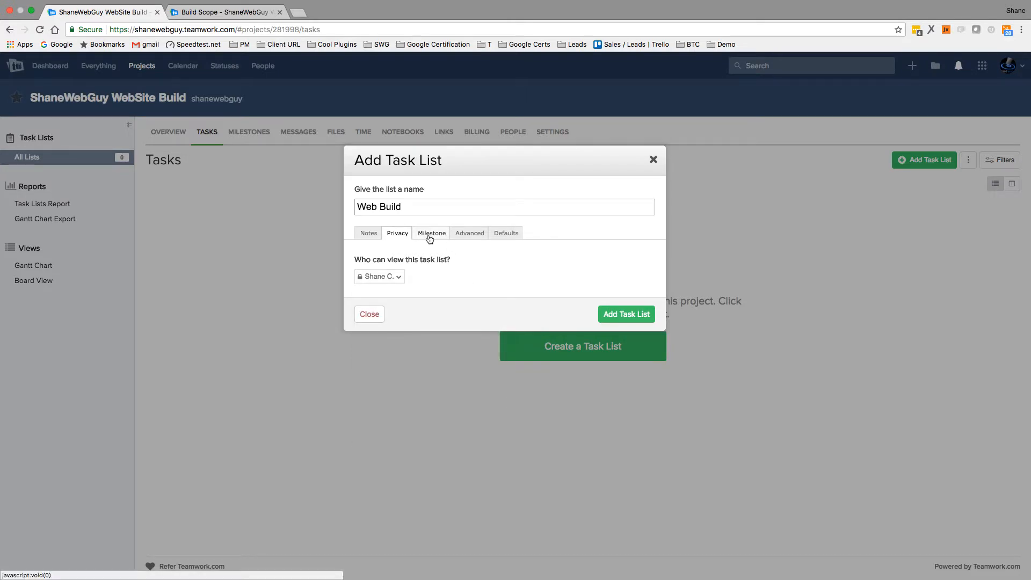
- Review the list's milestone, template and new-task default options without changing them, and add the Web Build task list
{"action": "left_click", "coordinate": [430, 234]}
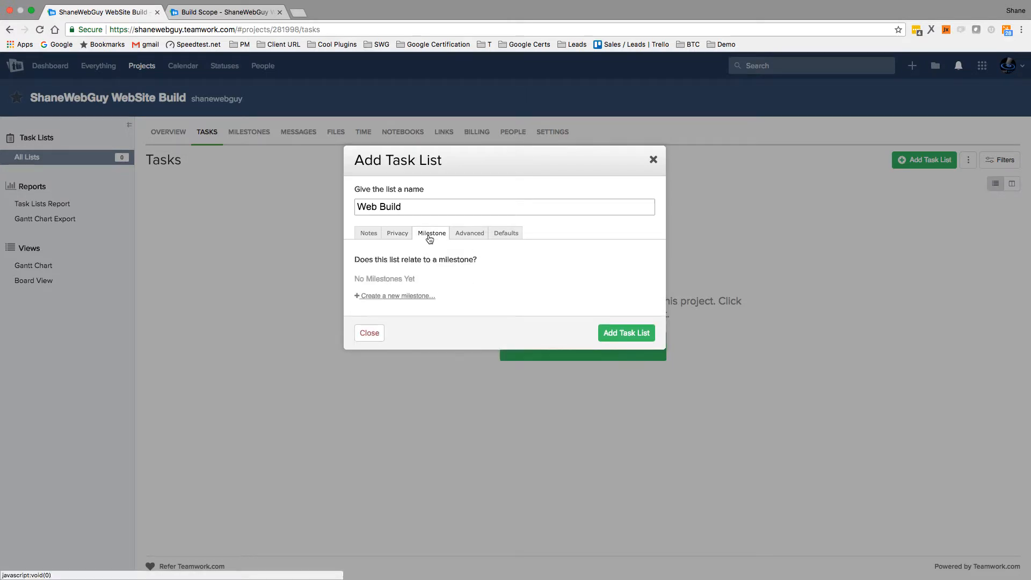
{"action": "left_click", "coordinate": [398, 297]}
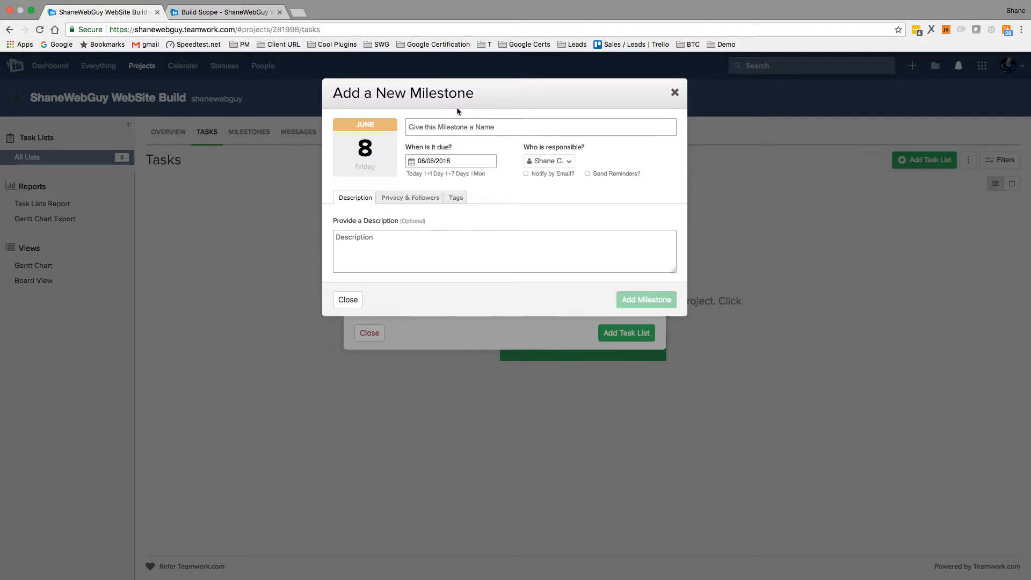
{"action": "left_click", "coordinate": [675, 92]}
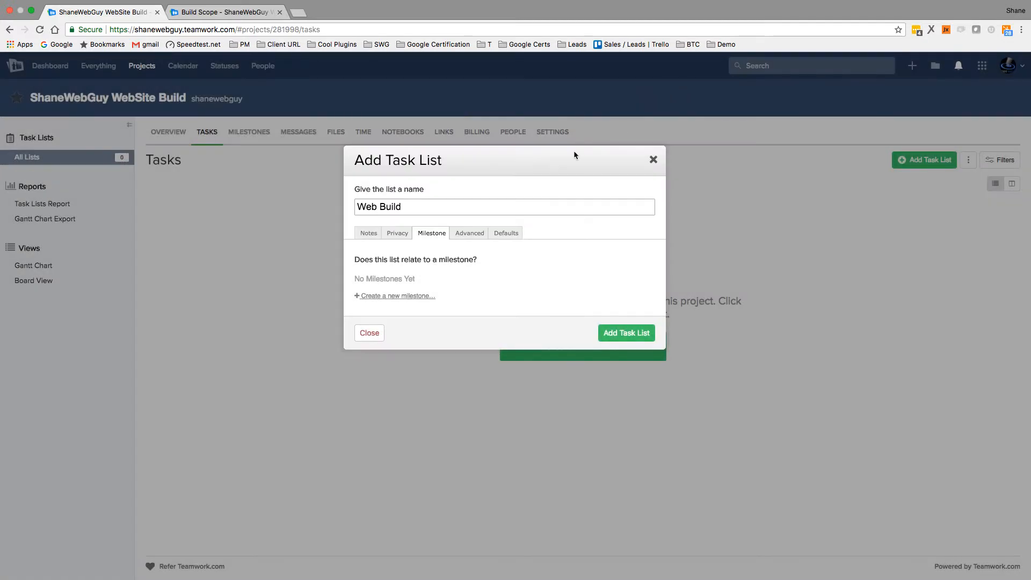
{"action": "left_click", "coordinate": [470, 233]}
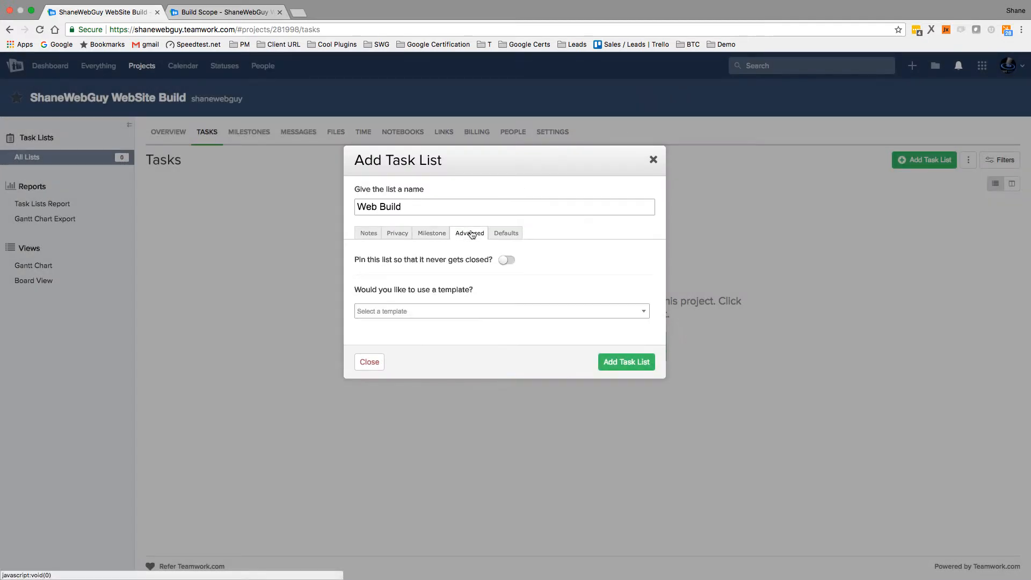
{"action": "left_click", "coordinate": [487, 317]}
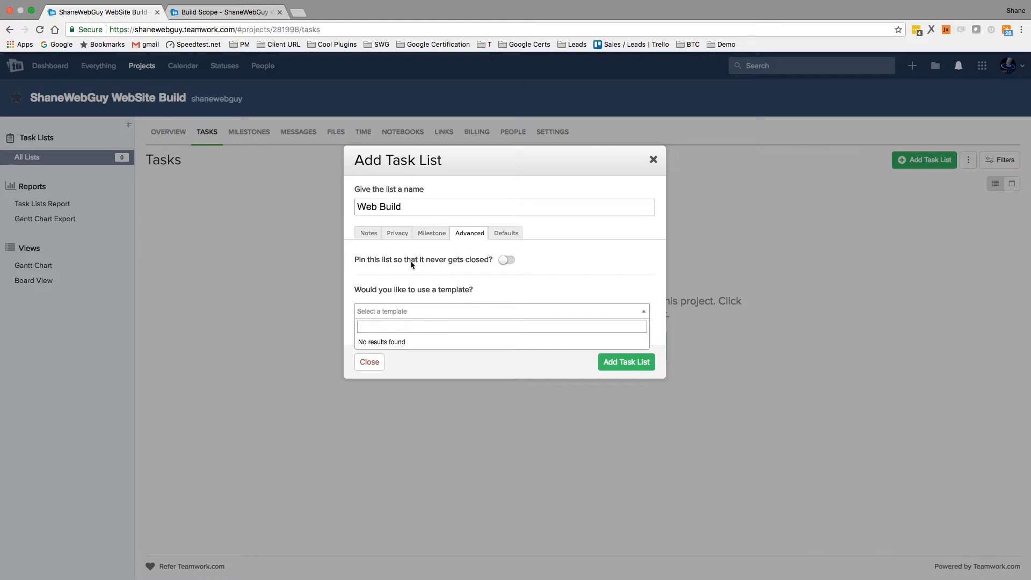
{"action": "left_click", "coordinate": [507, 234]}
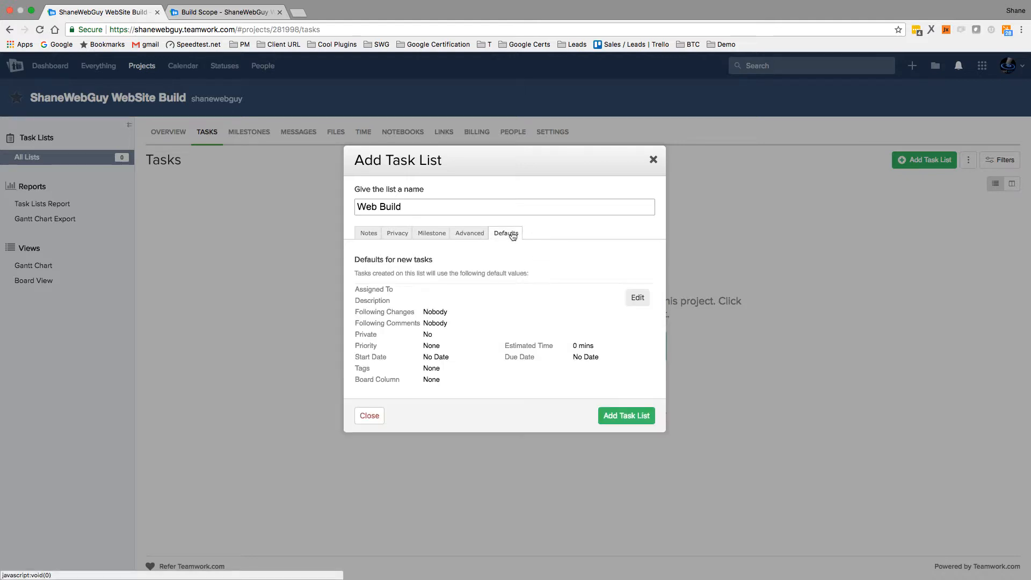
{"action": "left_click", "coordinate": [639, 297]}
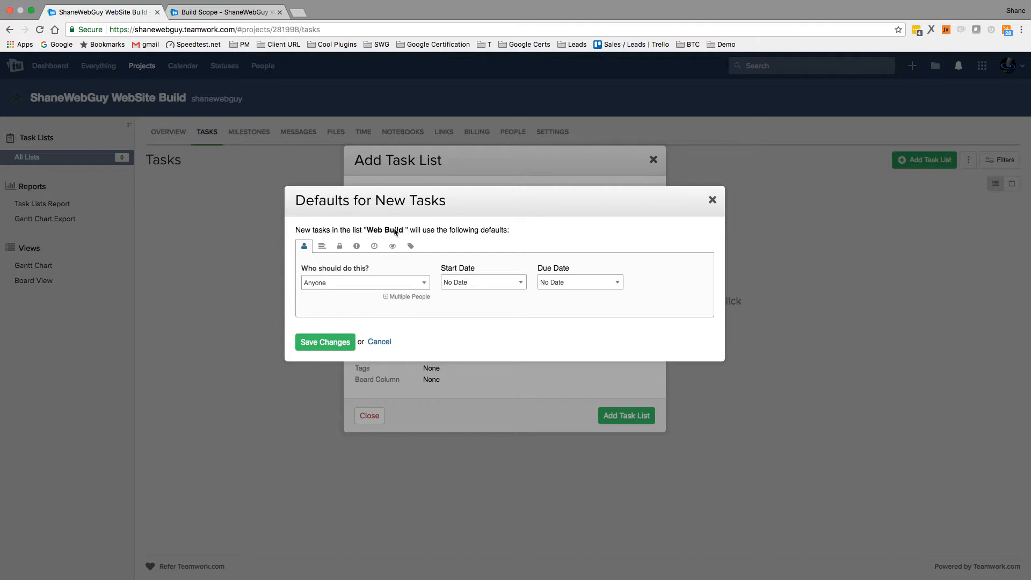
{"action": "left_click", "coordinate": [365, 284]}
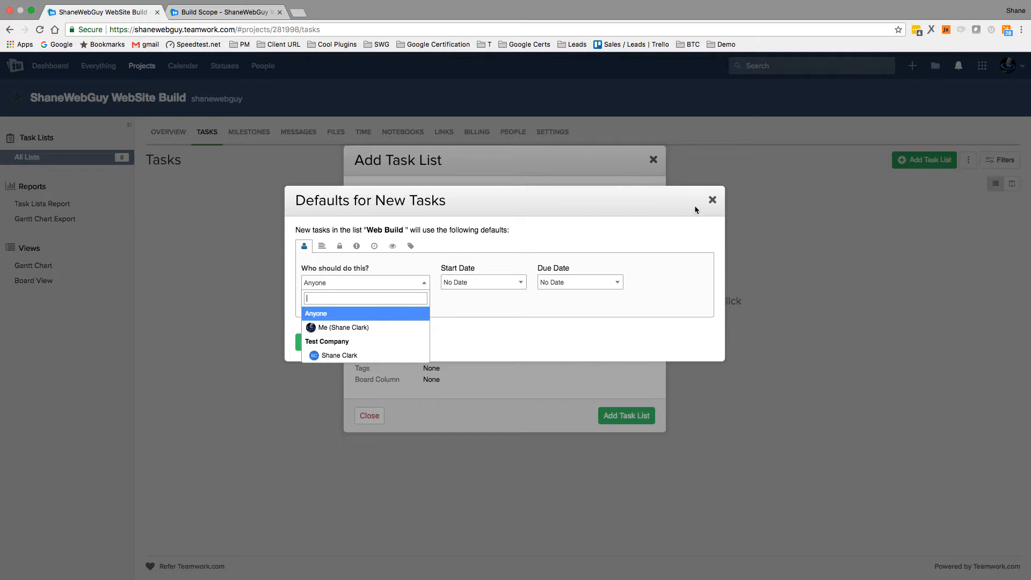
{"action": "left_click", "coordinate": [712, 199]}
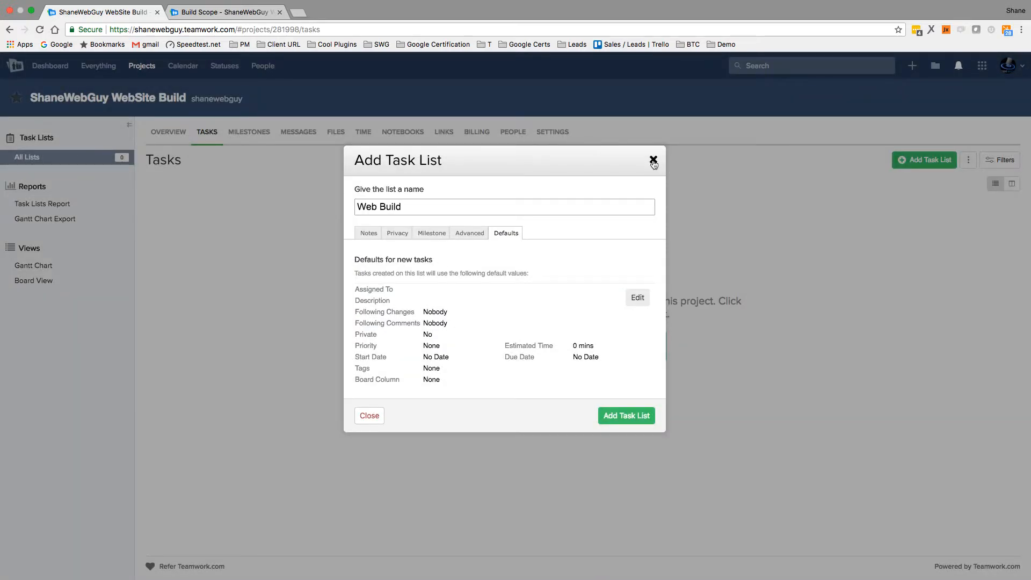
{"action": "left_click", "coordinate": [626, 417]}
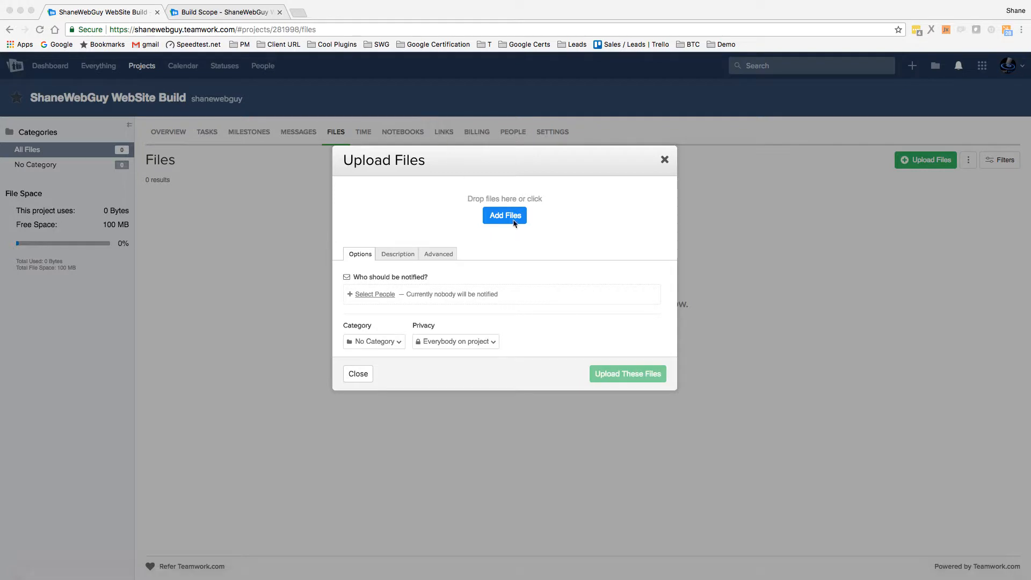
- Add the images 1.jpg through 13.jpg from the JPGs folder to the project's file upload
{"action": "left_click", "coordinate": [509, 218]}
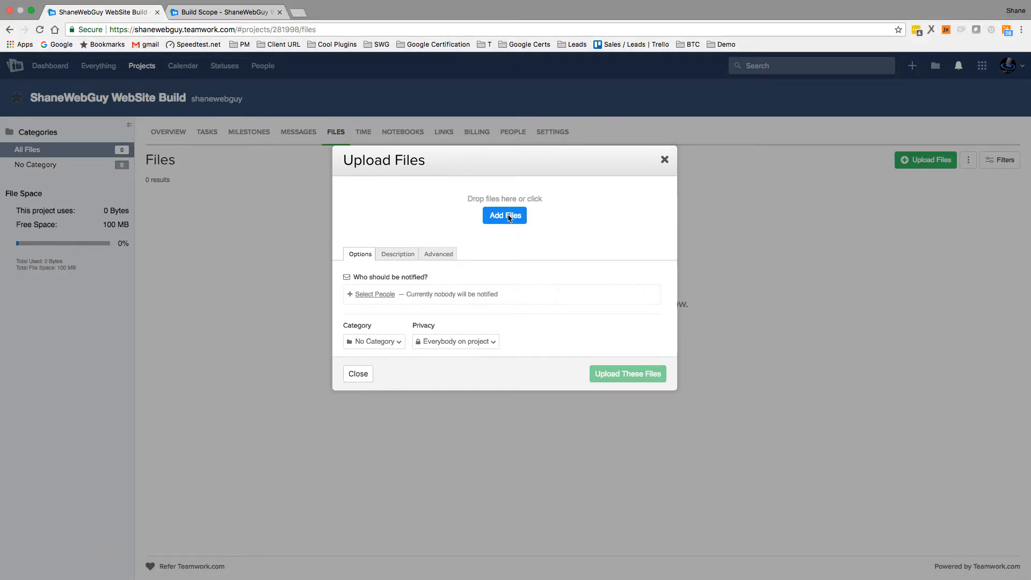
{"action": "left_click", "coordinate": [507, 216]}
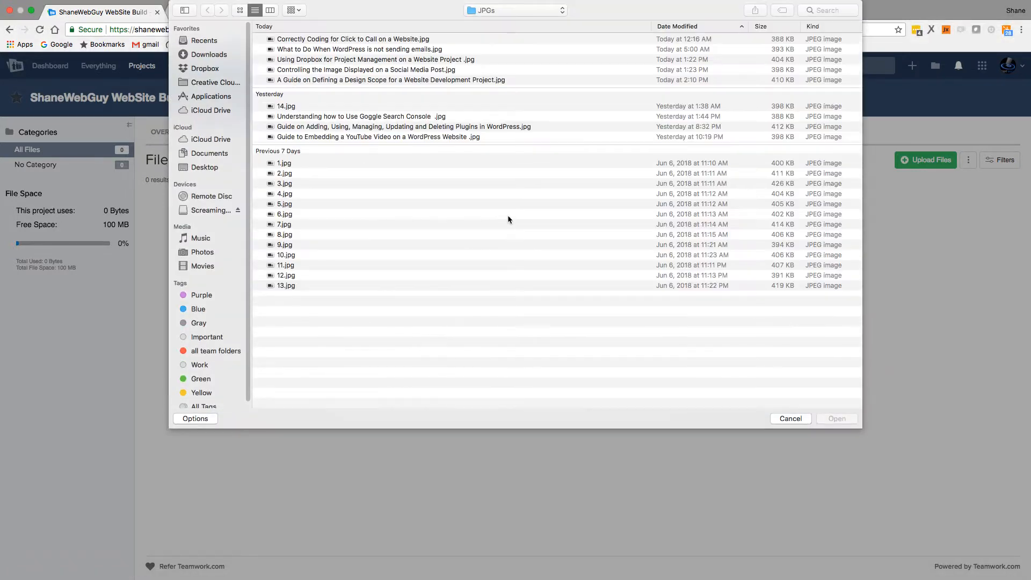
{"action": "left_click_drag", "start_coordinate": [330, 304], "coordinate": [328, 161]}
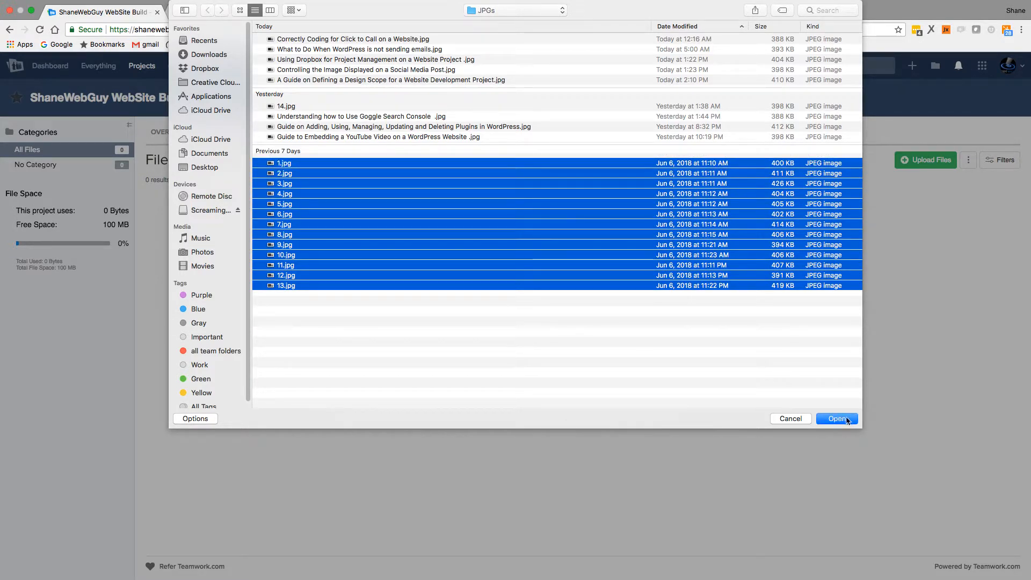
{"action": "left_click", "coordinate": [846, 417]}
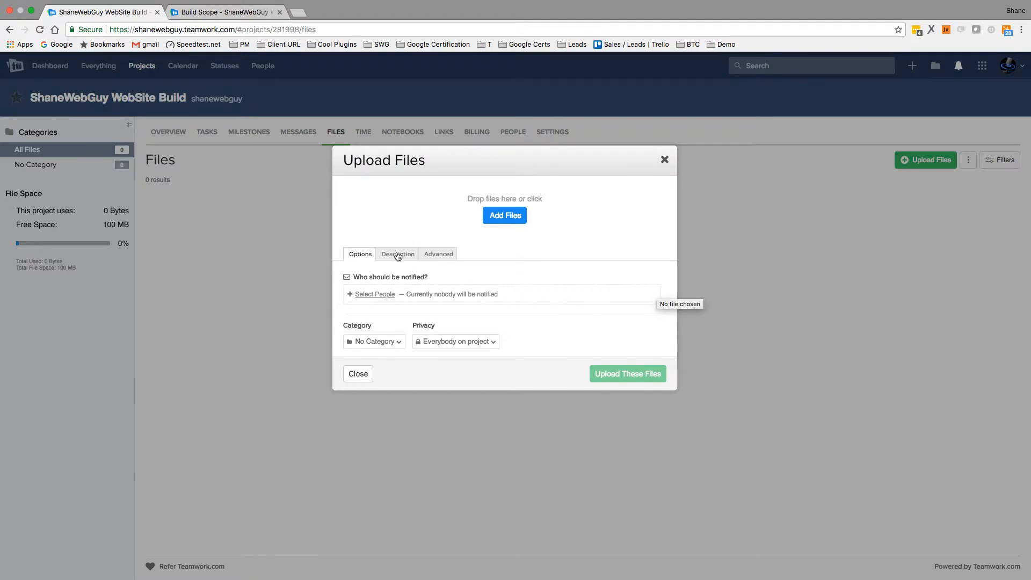
- Set the shanewebguy member to be notified about the files, upload them to the project and look through the file list
{"action": "left_click", "coordinate": [398, 329]}
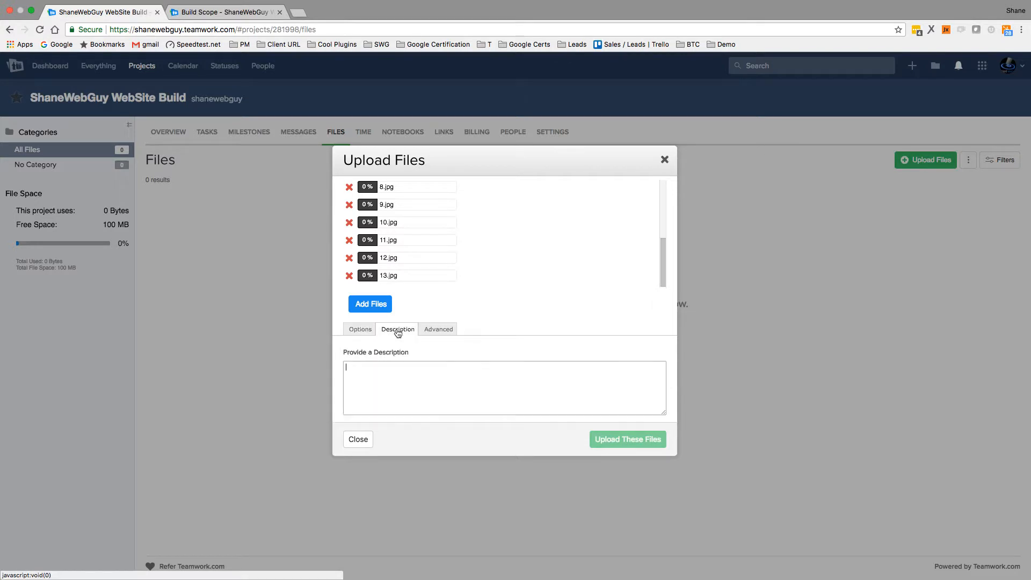
{"action": "left_click", "coordinate": [445, 332]}
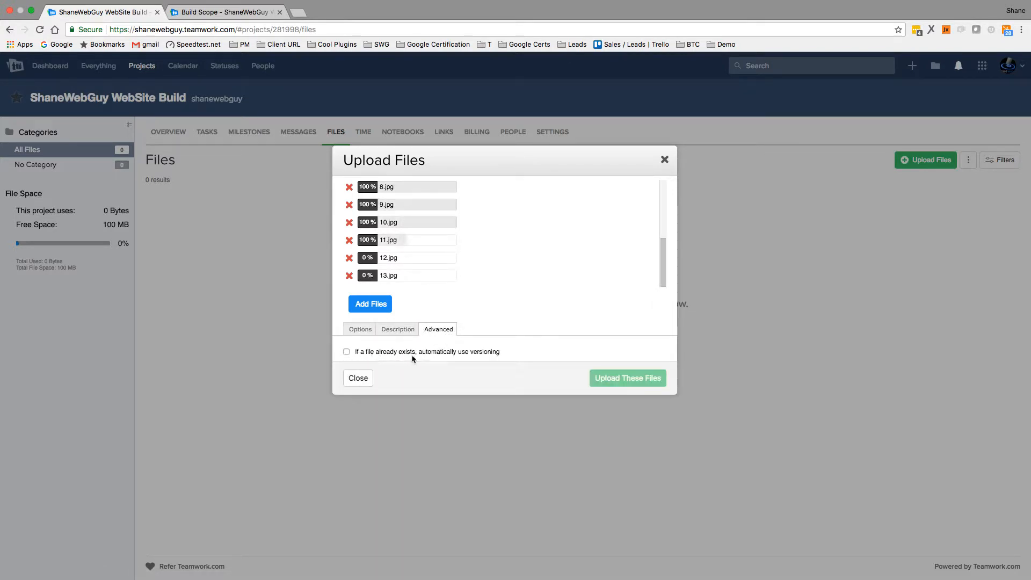
{"action": "left_click", "coordinate": [369, 334]}
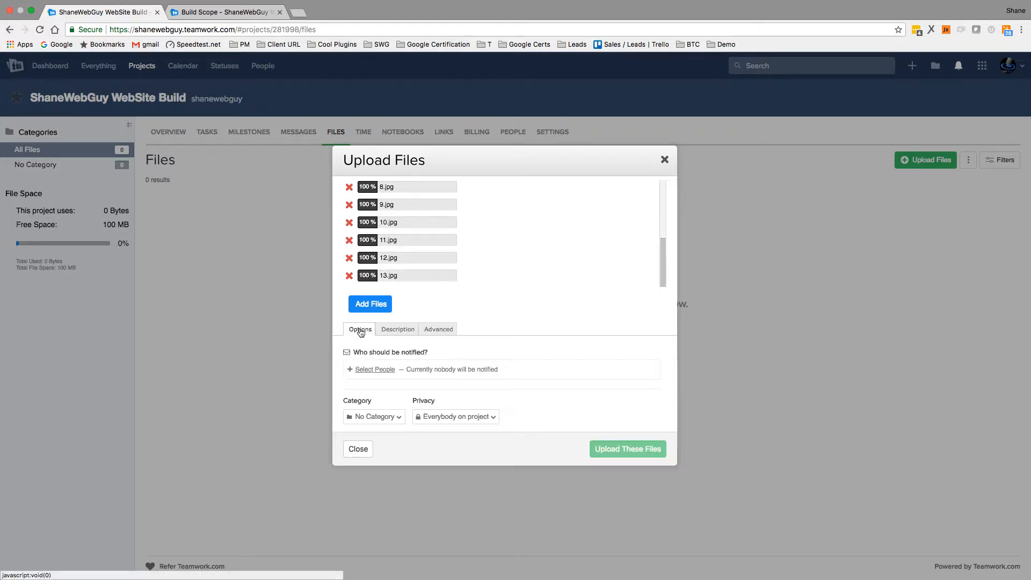
{"action": "left_click", "coordinate": [372, 369]}
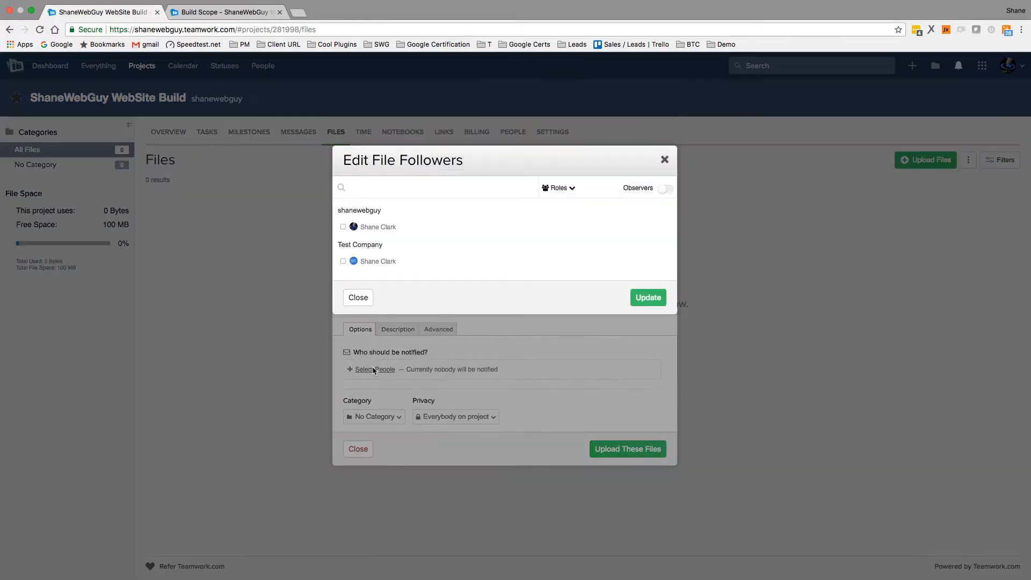
{"action": "left_click", "coordinate": [344, 226]}
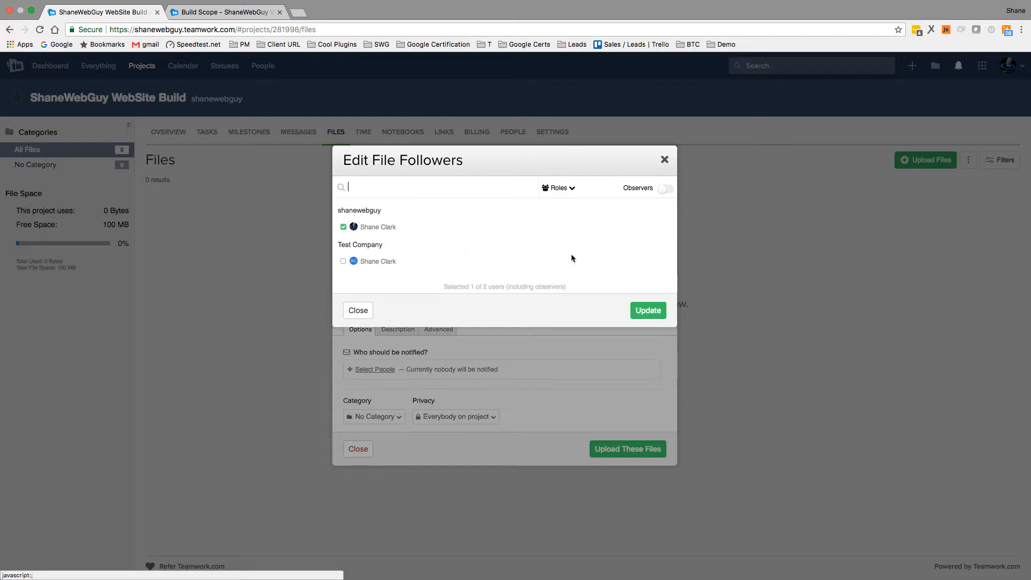
{"action": "left_click", "coordinate": [648, 311]}
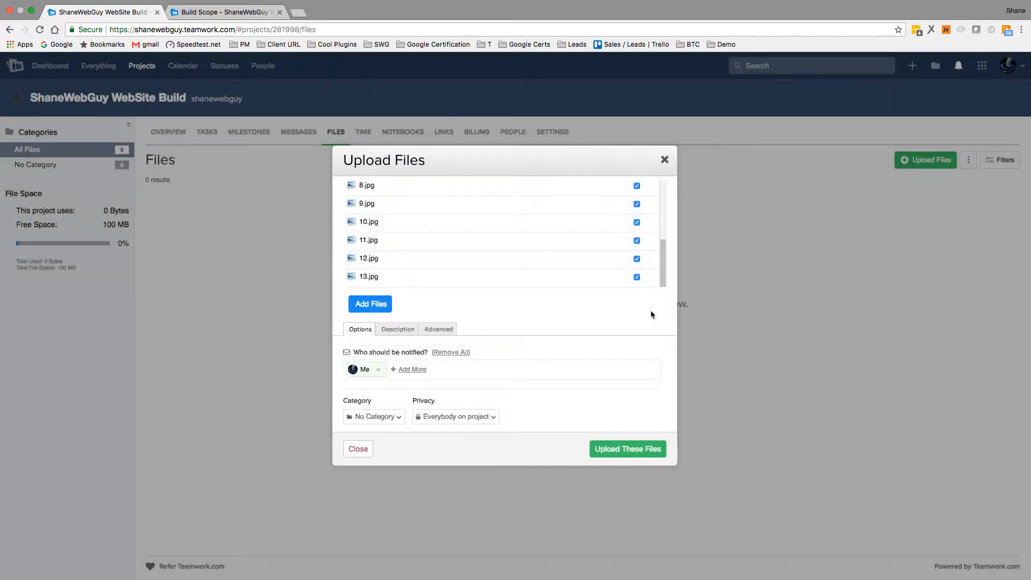
{"action": "left_click", "coordinate": [639, 451]}
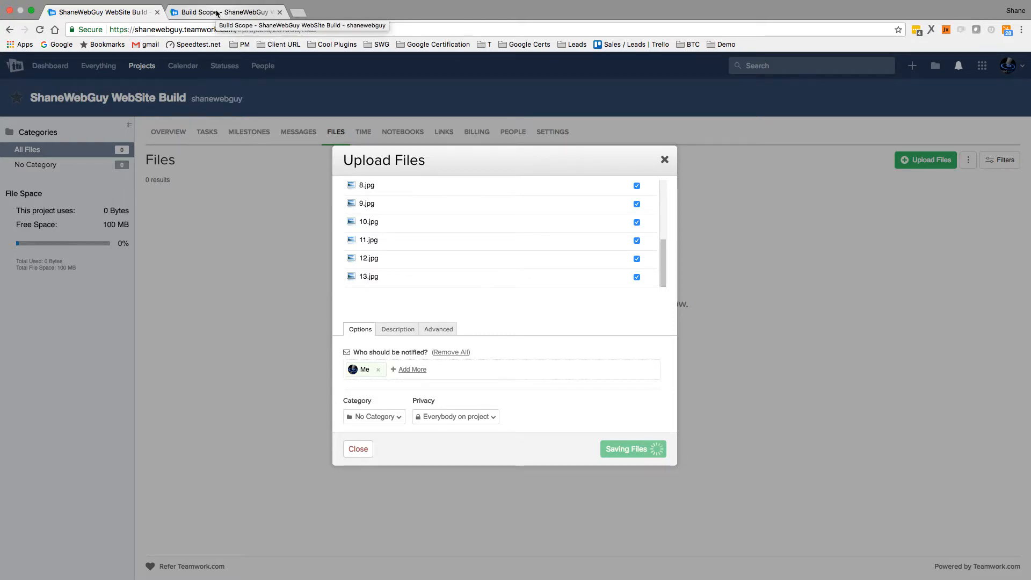
{"action": "scroll", "coordinate": [305, 286], "scroll_direction": "down", "scroll_amount": 3}
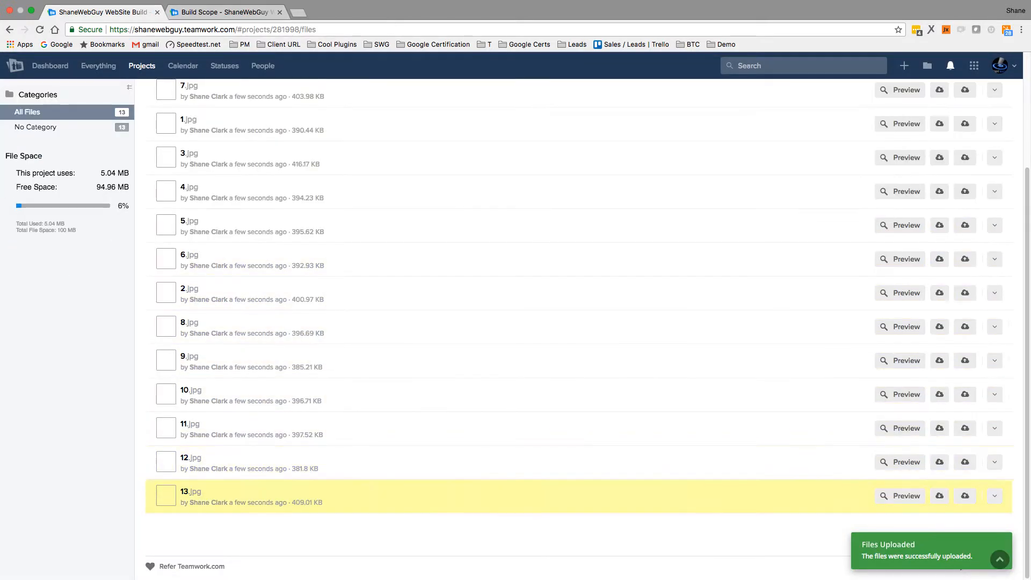
{"action": "scroll", "coordinate": [305, 286], "scroll_direction": "up", "scroll_amount": 3}
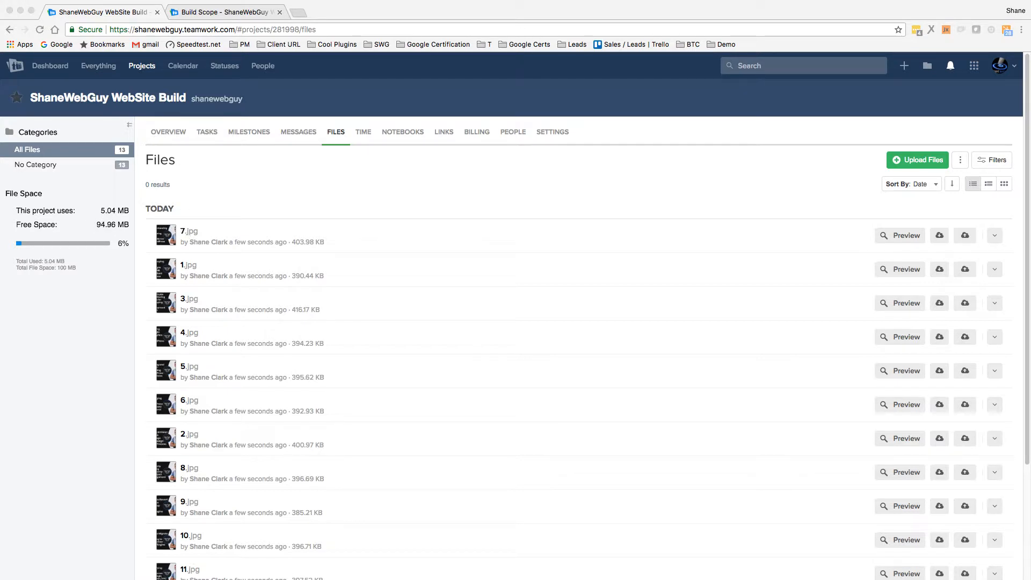
- Create the Web Build task "Upload Youtube Image in Facebook" with High priority, reviewing its description, attachment, privacy, progress and notification options before saving
{"action": "left_click", "coordinate": [185, 11]}
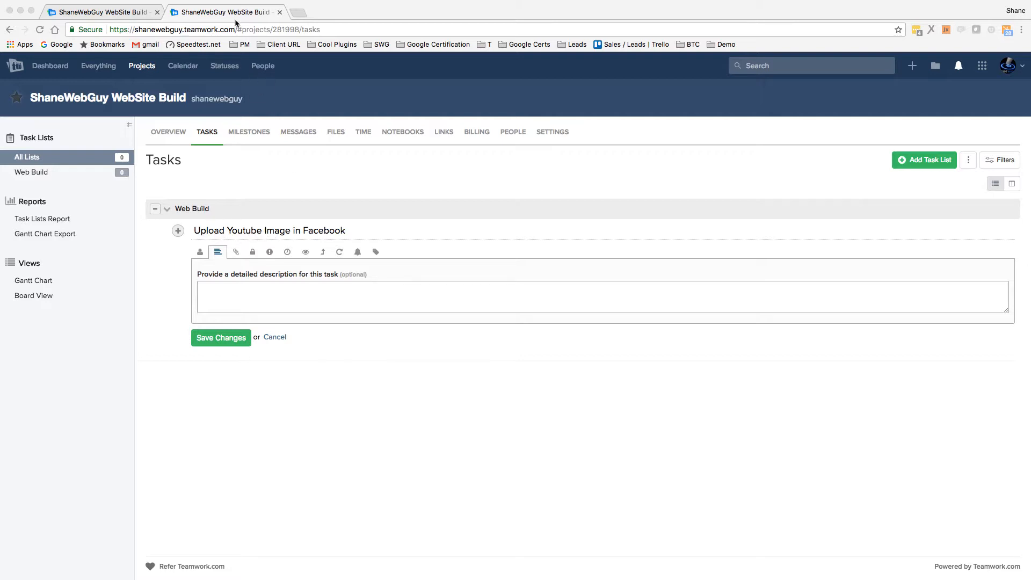
{"action": "left_click", "coordinate": [233, 302]}
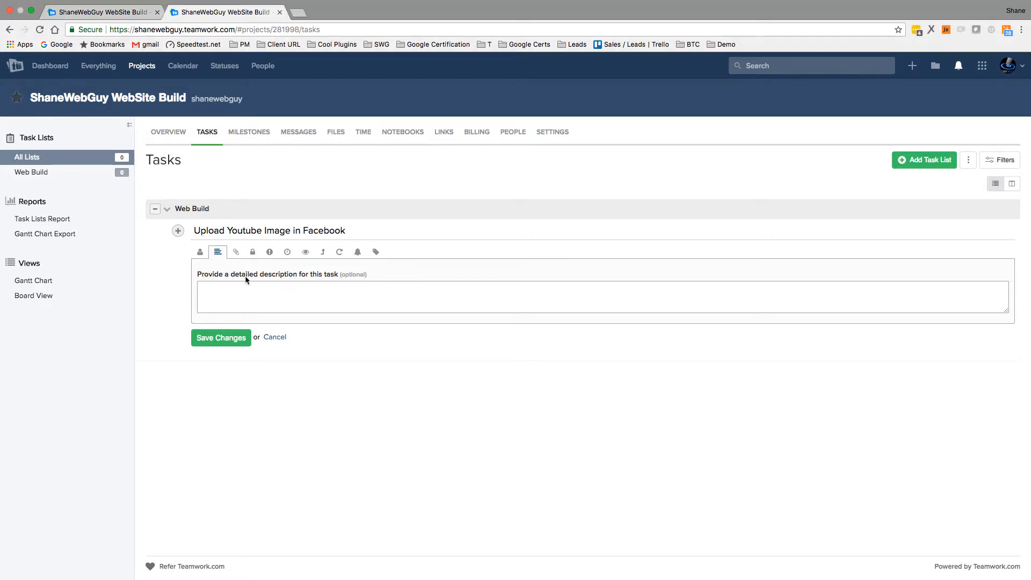
{"action": "left_click", "coordinate": [236, 253]}
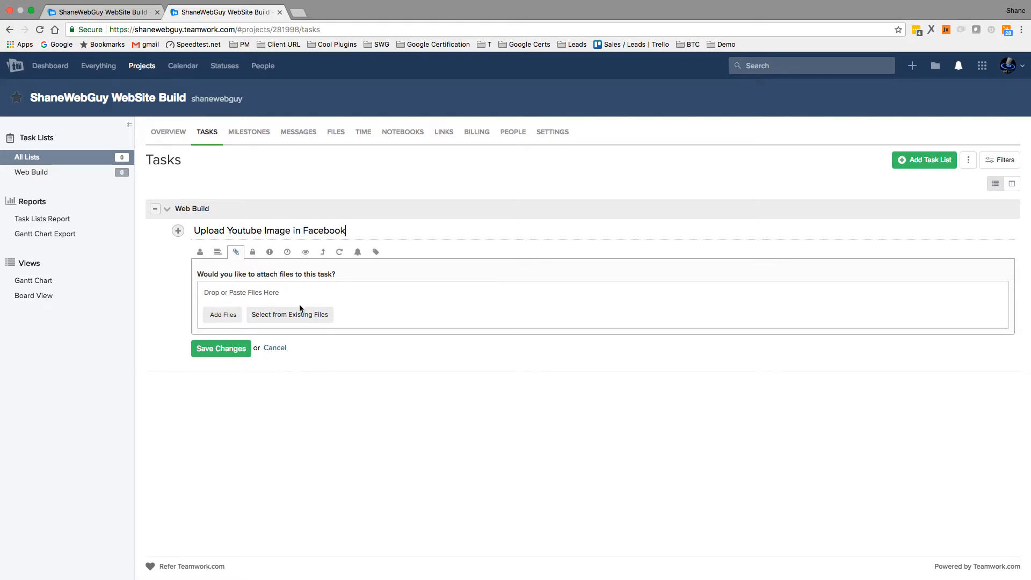
{"action": "left_click", "coordinate": [252, 253]}
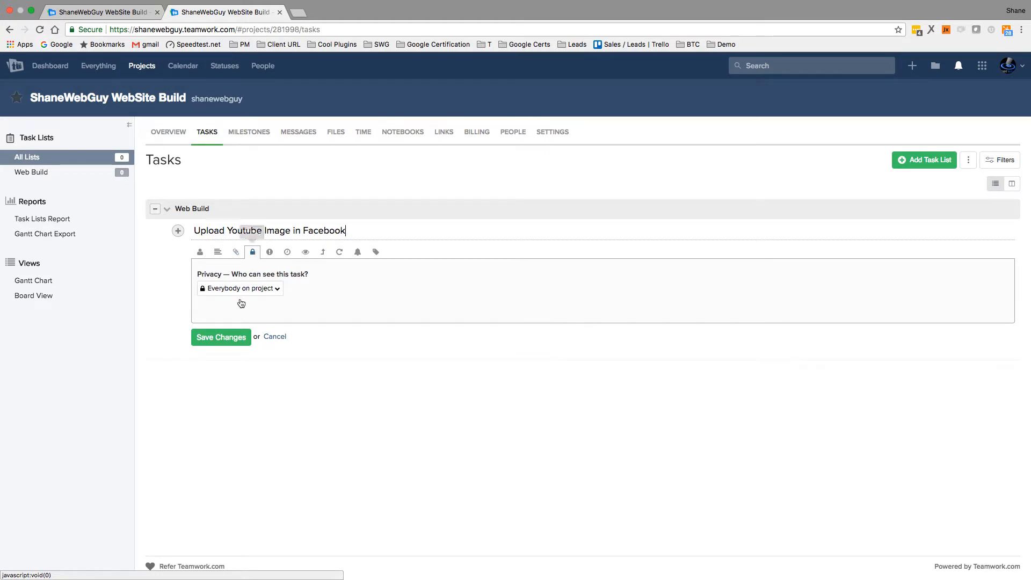
{"action": "left_click", "coordinate": [270, 253]}
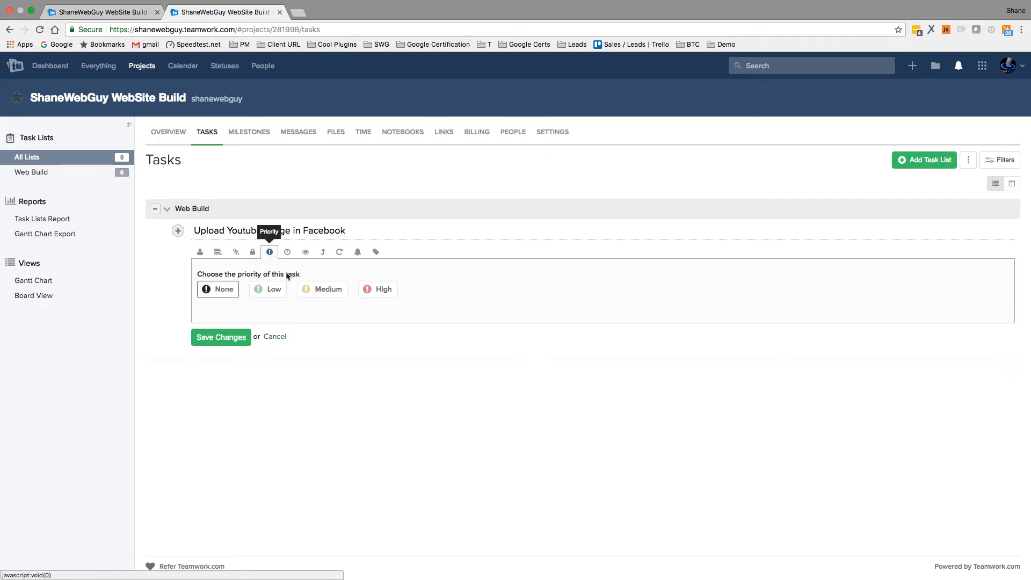
{"action": "left_click", "coordinate": [380, 291]}
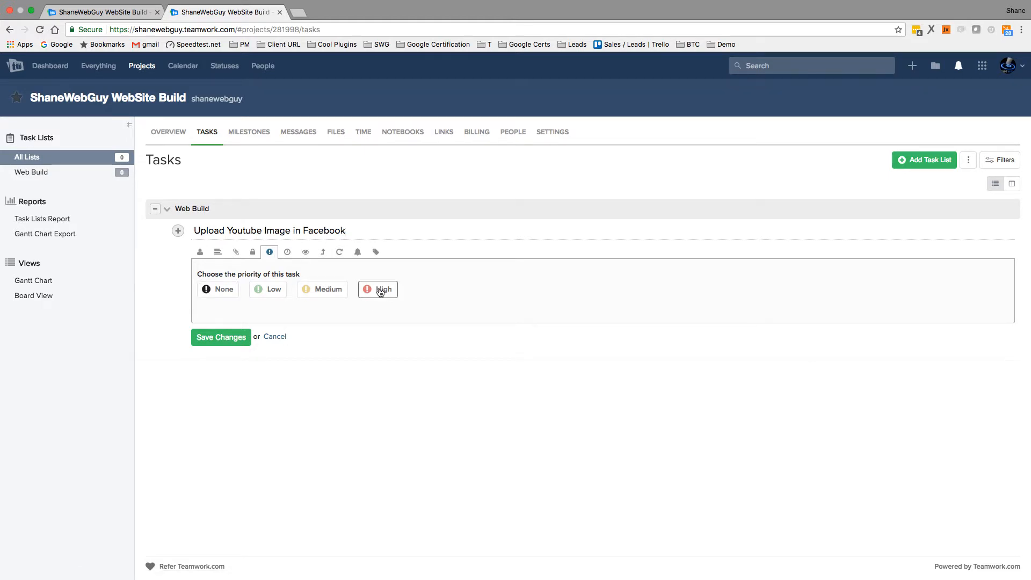
{"action": "left_click", "coordinate": [288, 253]}
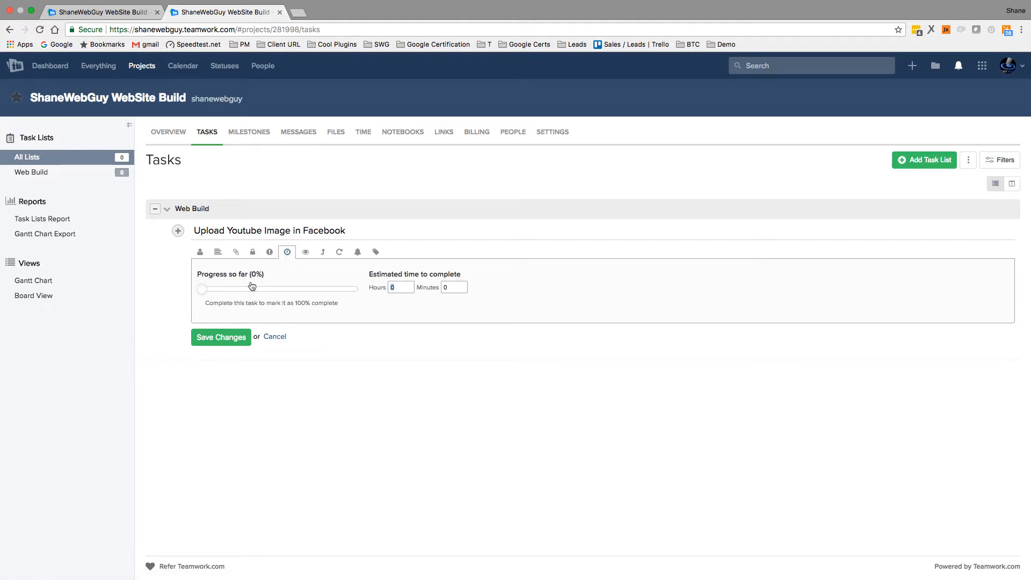
{"action": "left_click", "coordinate": [305, 253]}
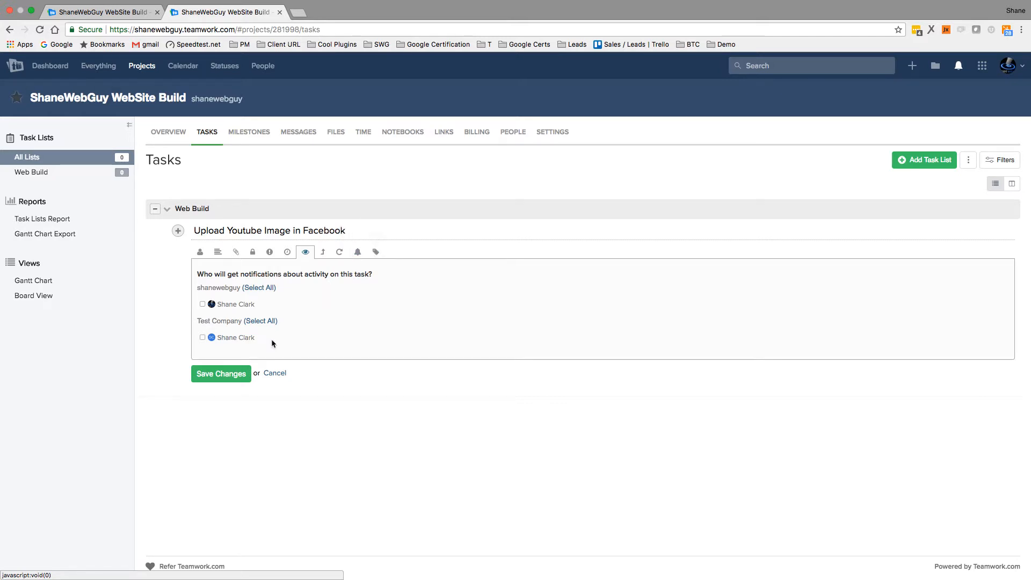
{"action": "left_click", "coordinate": [217, 378]}
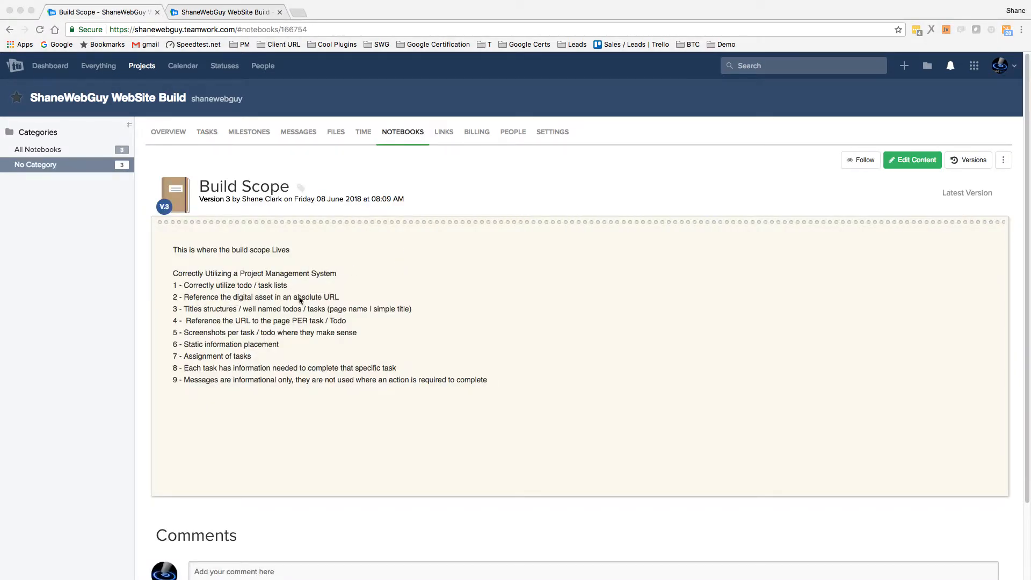
- Look through the project's notebooks and uploaded files, and preview the image 1.jpg
{"action": "left_click", "coordinate": [236, 11]}
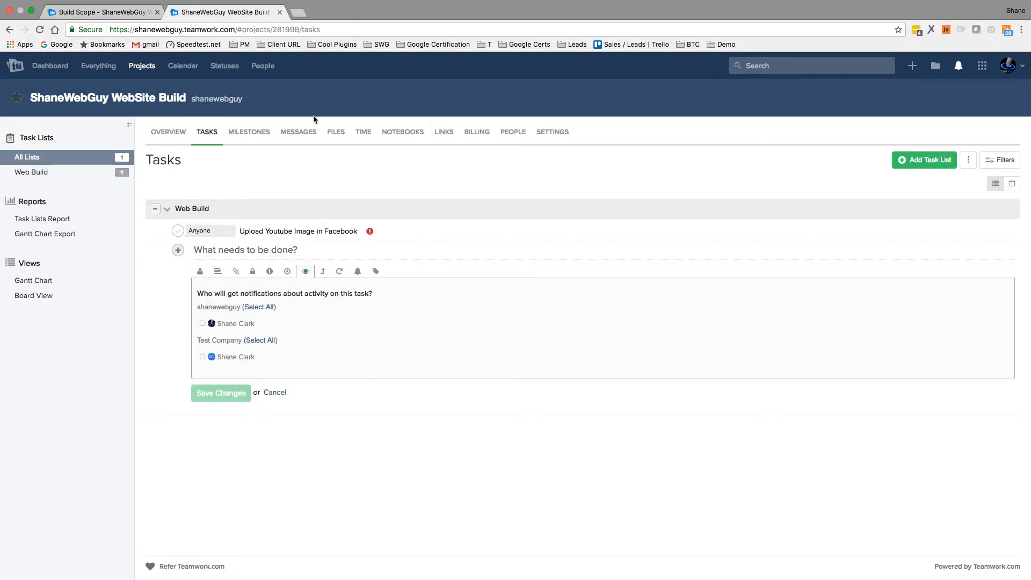
{"action": "left_click", "coordinate": [409, 134]}
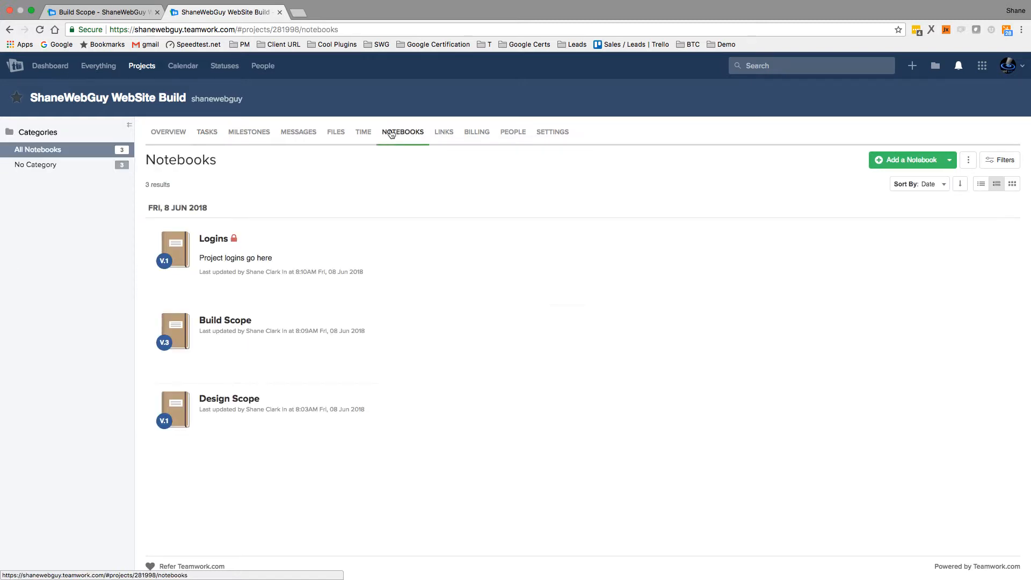
{"action": "left_click", "coordinate": [330, 135]}
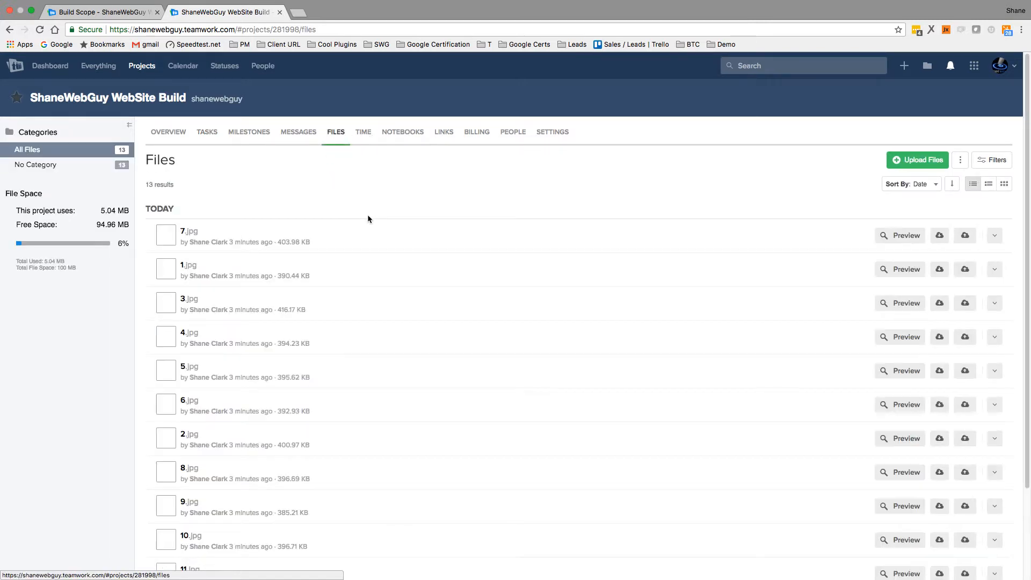
{"action": "scroll", "coordinate": [329, 250], "scroll_direction": "down", "scroll_amount": 3}
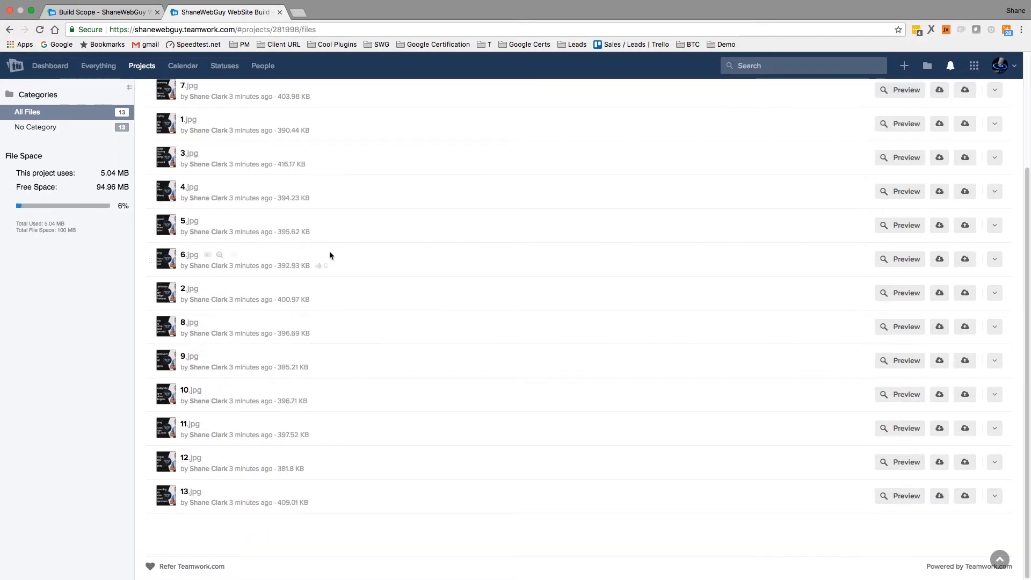
{"action": "scroll", "coordinate": [329, 248], "scroll_direction": "up", "scroll_amount": 3}
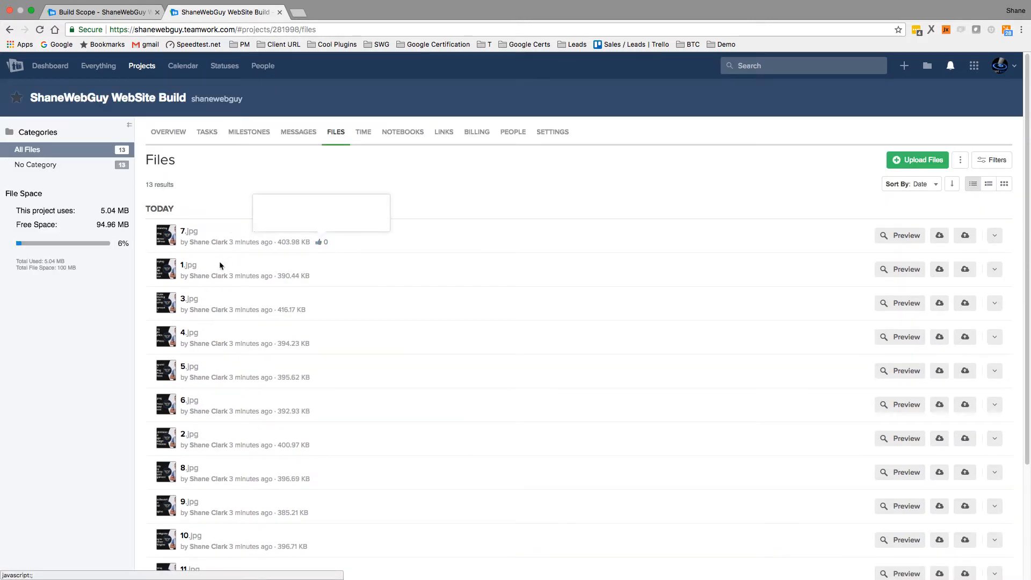
{"action": "left_click", "coordinate": [170, 269]}
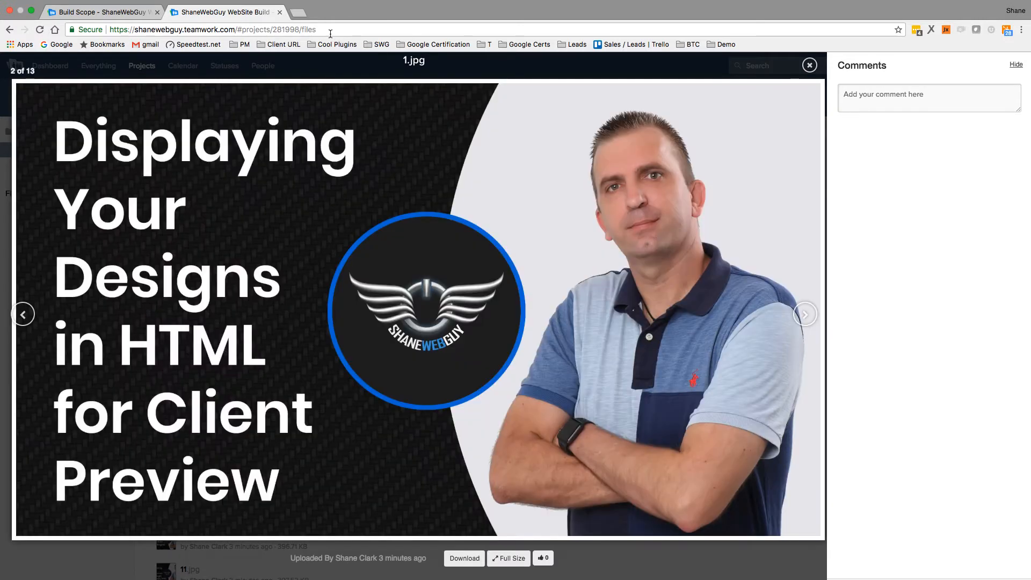
- Copy the web address shown for the 1.jpg file preview and close the preview
{"action": "left_click", "coordinate": [295, 30]}
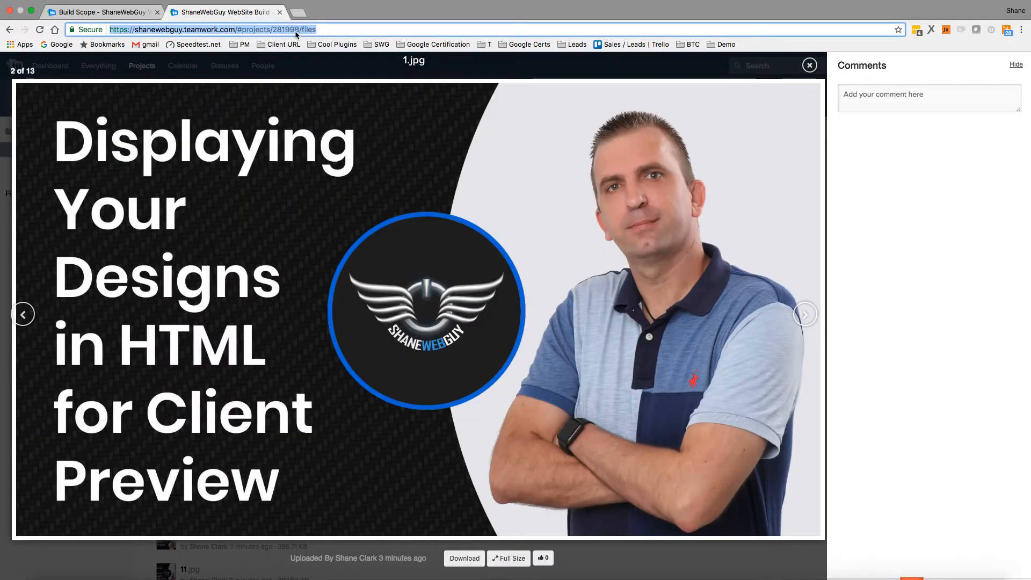
{"action": "right_click", "coordinate": [295, 31]}
{"action": "left_click", "coordinate": [314, 48]}
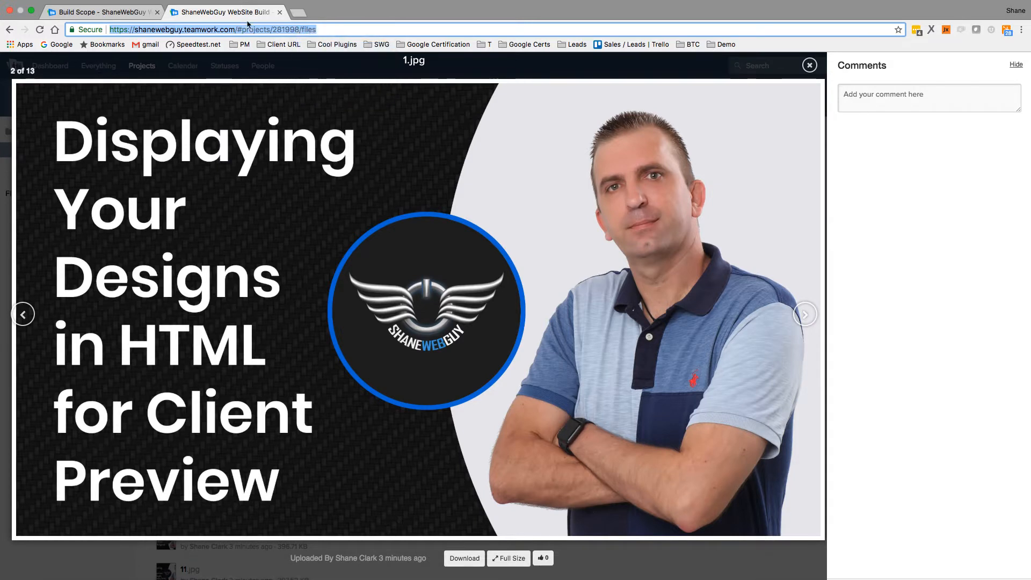
{"action": "left_click", "coordinate": [325, 29]}
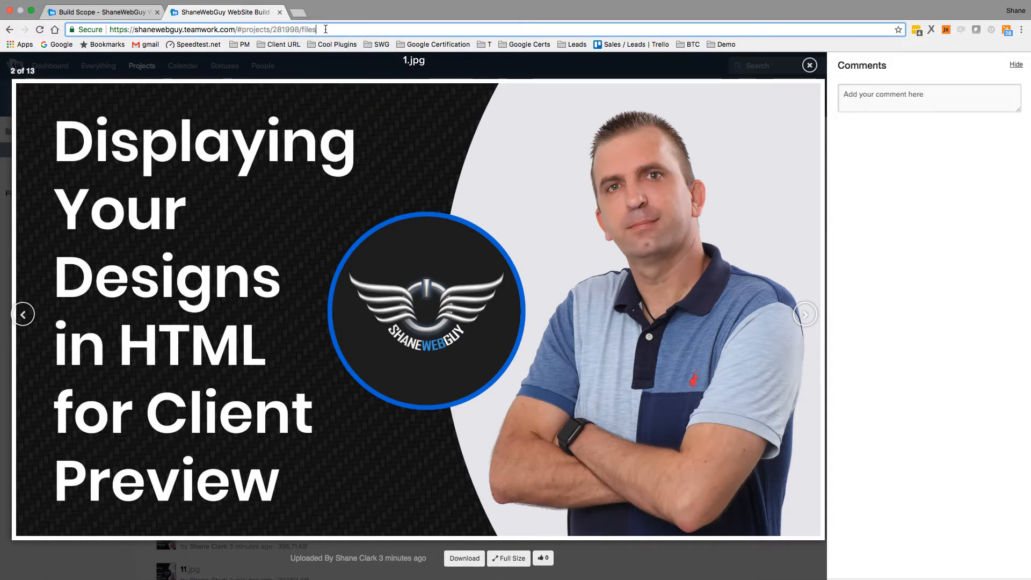
{"action": "left_click_drag", "start_coordinate": [277, 31], "coordinate": [95, 30]}
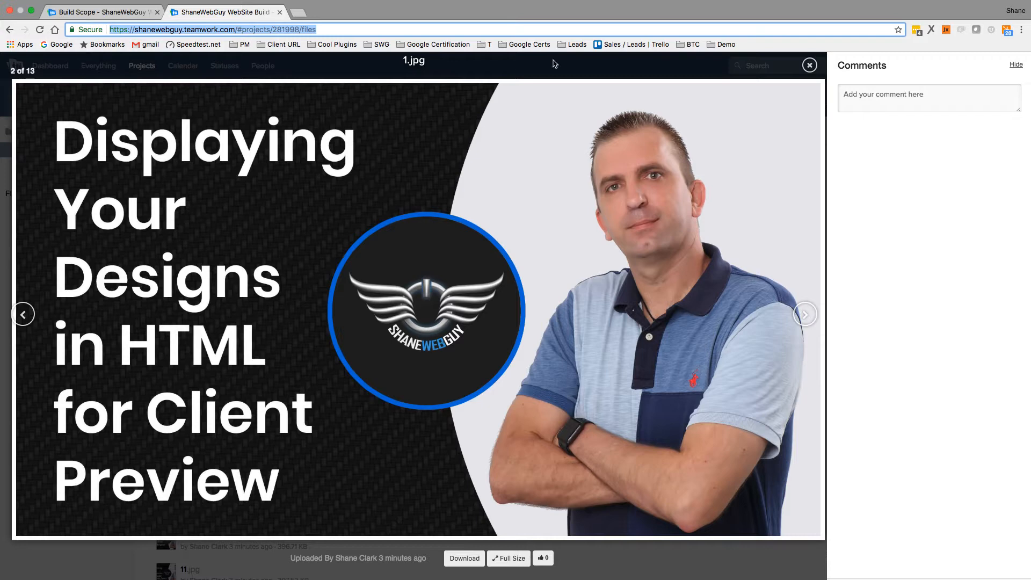
{"action": "left_click", "coordinate": [810, 66]}
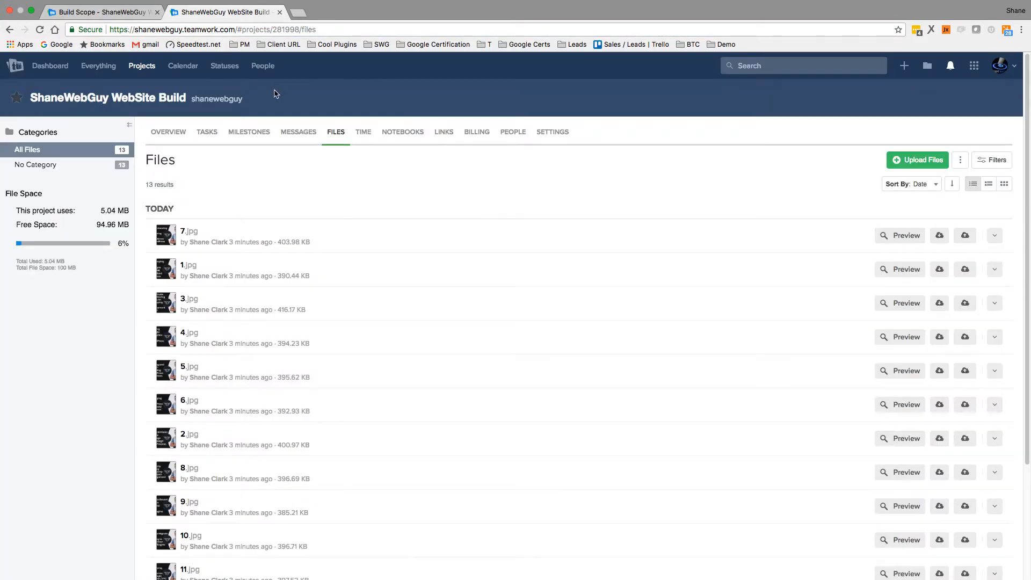
- Assign the "Upload Youtube Image in Facebook" task to yourself with email notification enabled, and save the change
{"action": "left_click", "coordinate": [214, 133]}
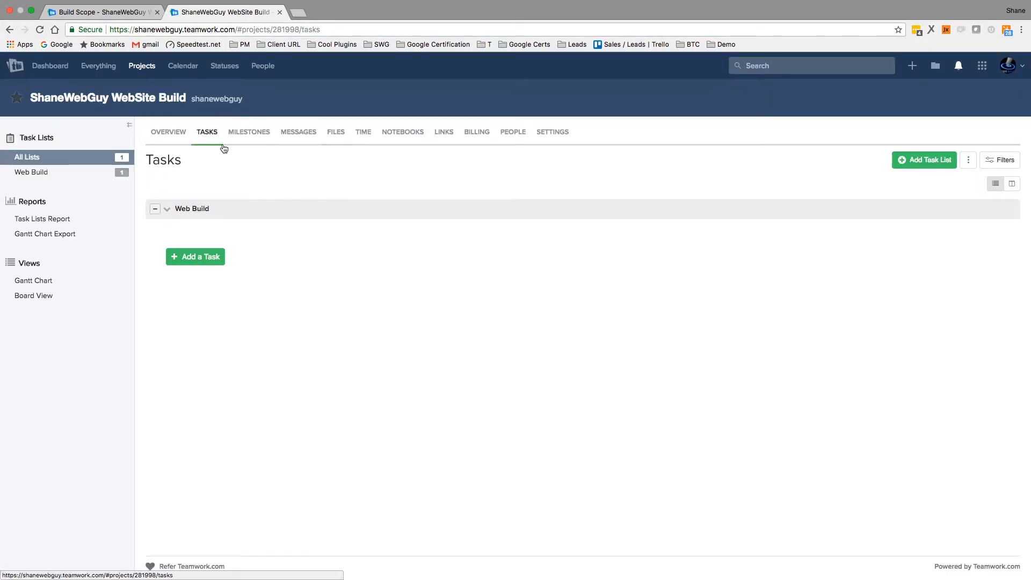
{"action": "left_click", "coordinate": [279, 231]}
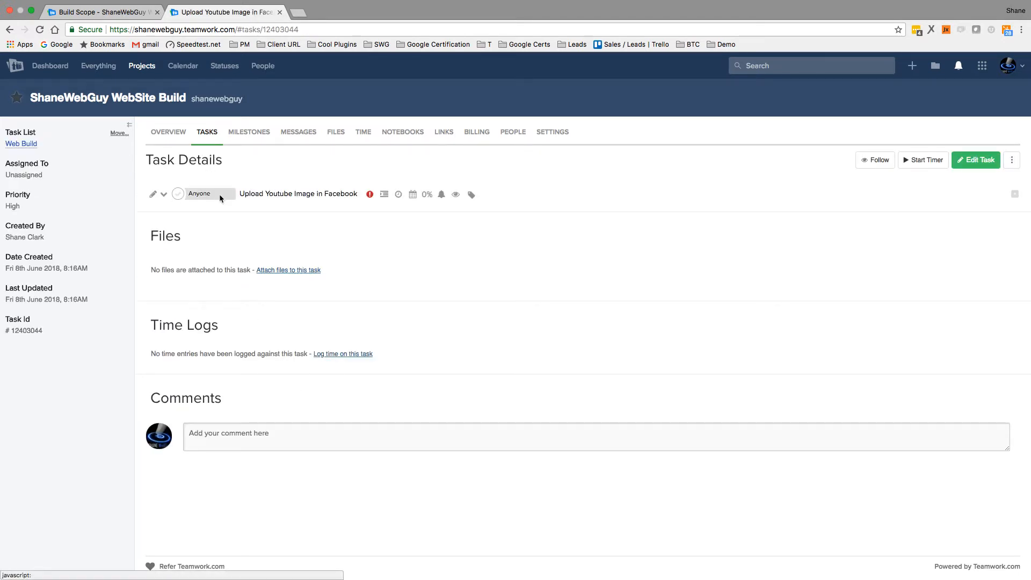
{"action": "left_click", "coordinate": [220, 198]}
{"action": "left_click", "coordinate": [260, 252]}
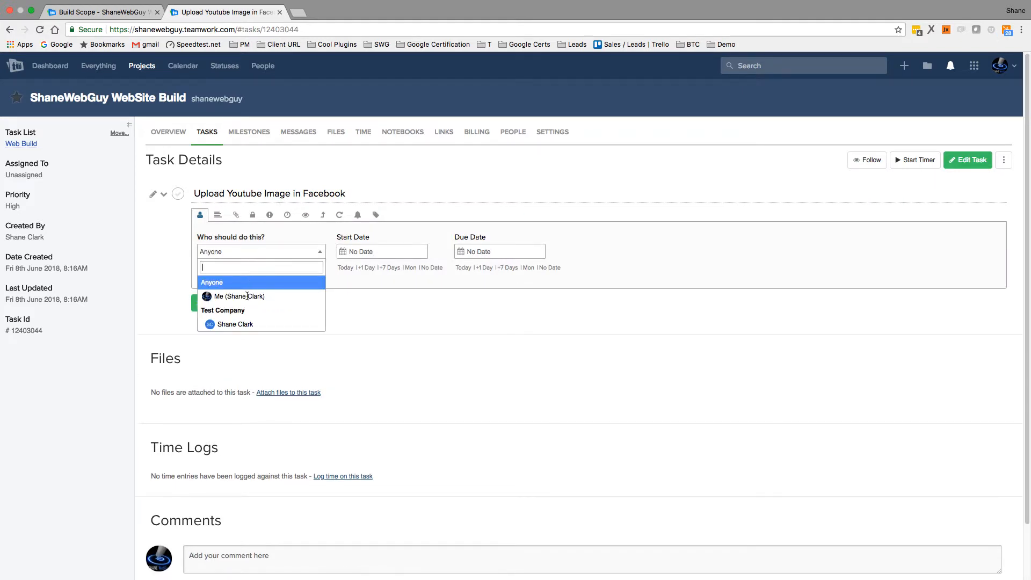
{"action": "left_click", "coordinate": [247, 298]}
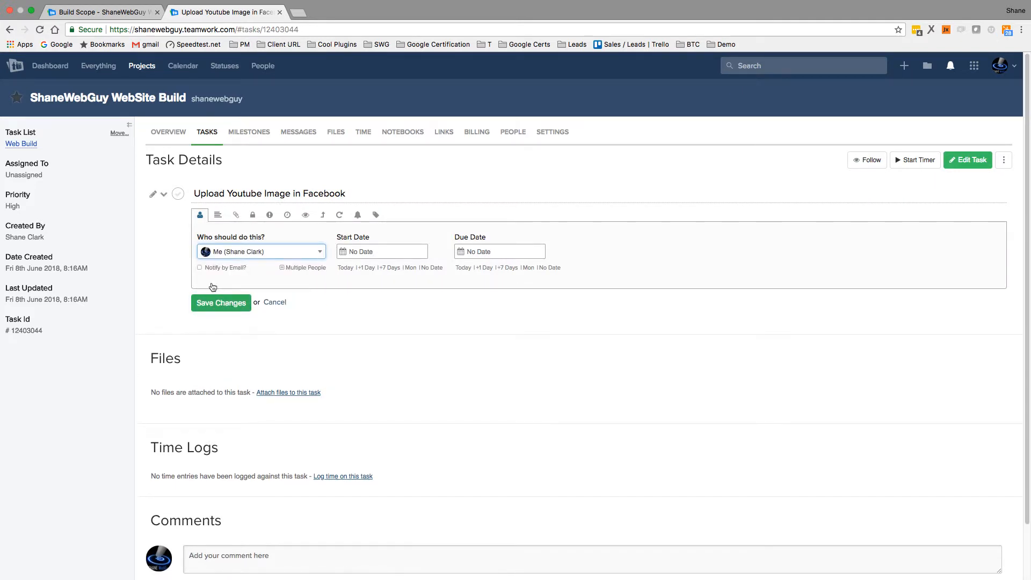
{"action": "left_click", "coordinate": [199, 267]}
{"action": "left_click", "coordinate": [221, 304]}
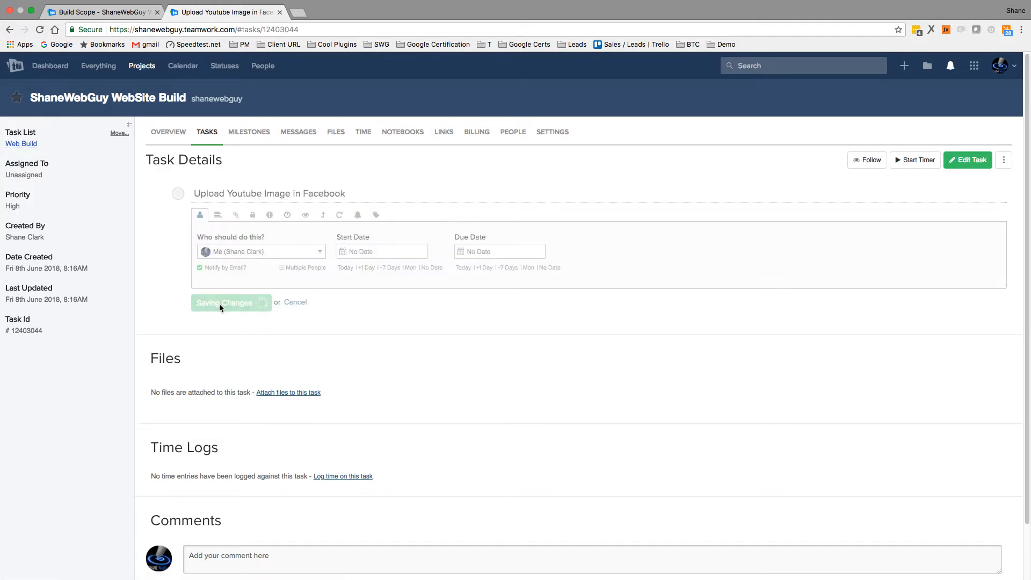
{"action": "left_click", "coordinate": [332, 431]}
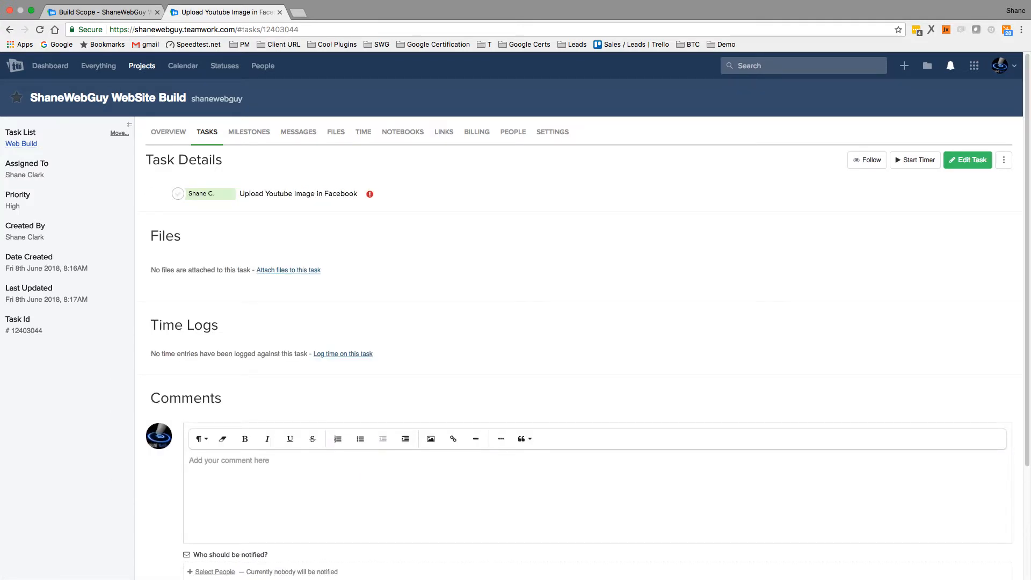
{"action": "type", "text": "please upload this ->"}
{"action": "key", "text": "super+v"}
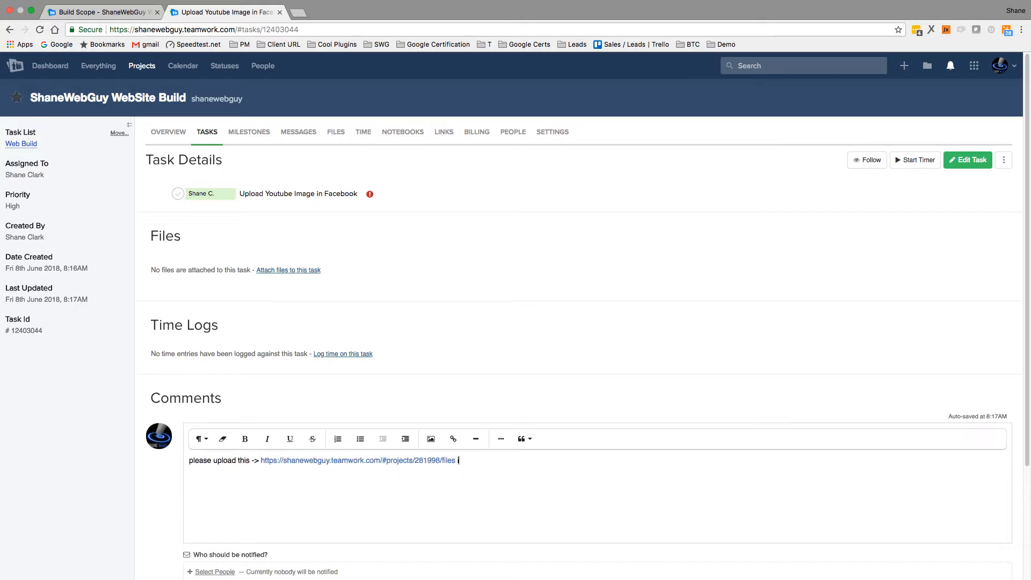
{"action": "type", "text": "image to"}
{"action": "key", "text": "super+u"}
{"action": "key", "text": "super+u"}
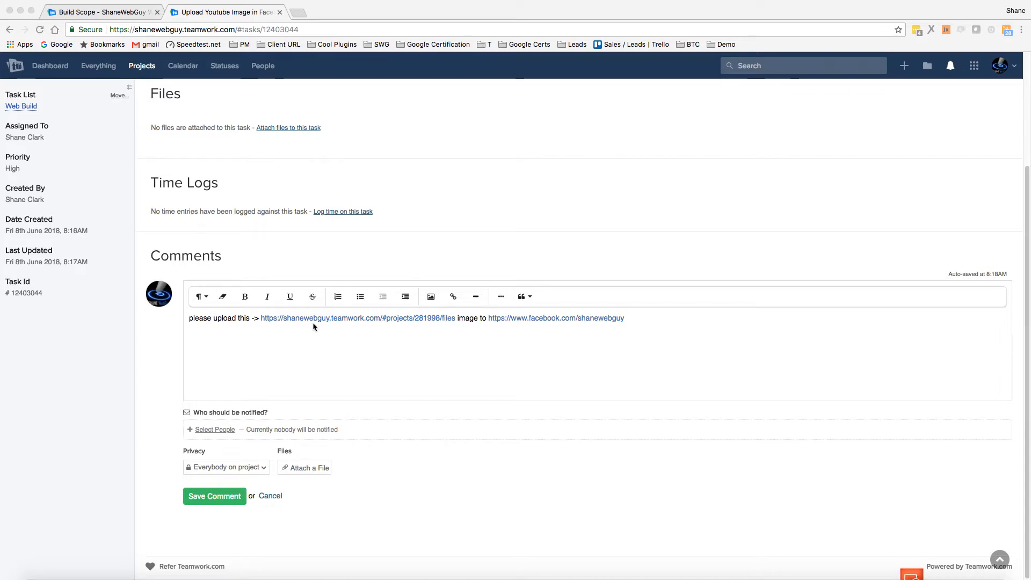
- Set your own shanewebguy account to be notified of the comment and post it to the task
{"action": "left_click", "coordinate": [215, 430]}
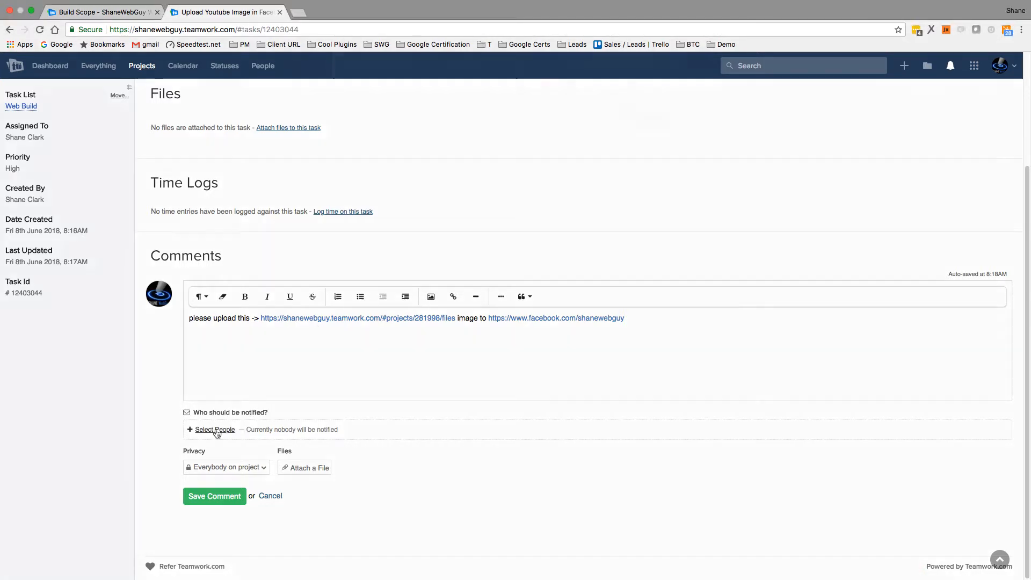
{"action": "left_click", "coordinate": [343, 227]}
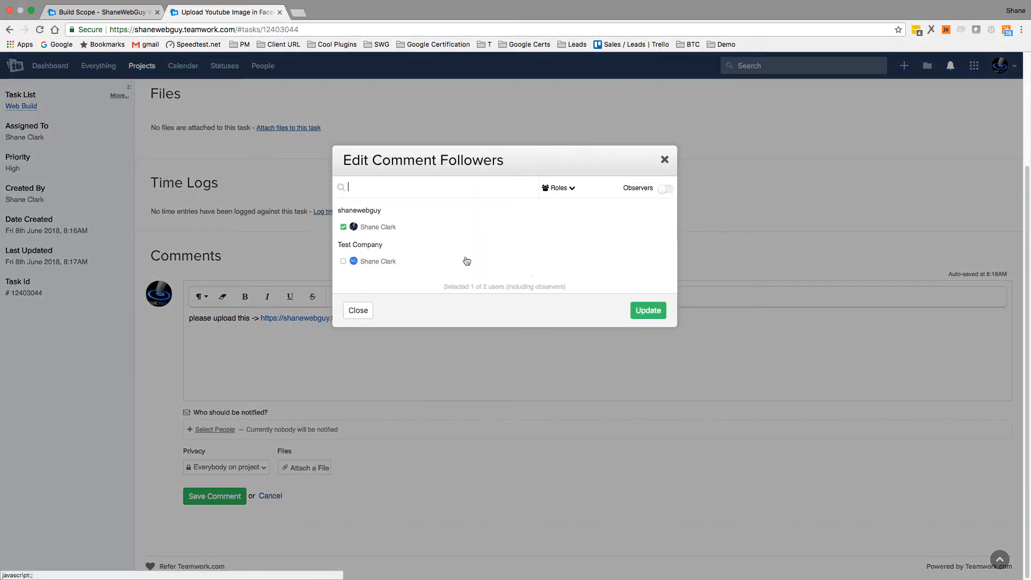
{"action": "left_click", "coordinate": [651, 311]}
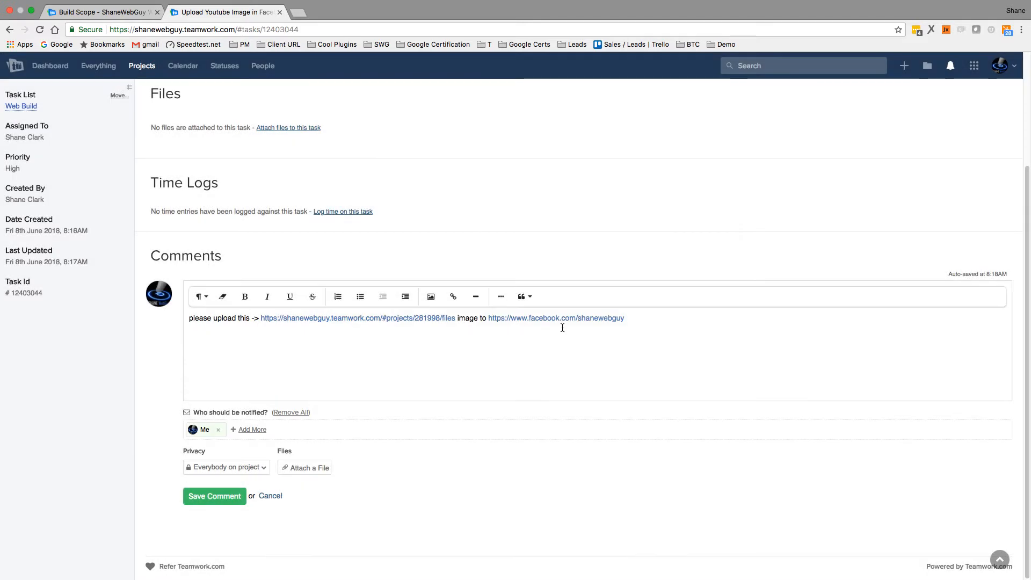
{"action": "left_click", "coordinate": [215, 499]}
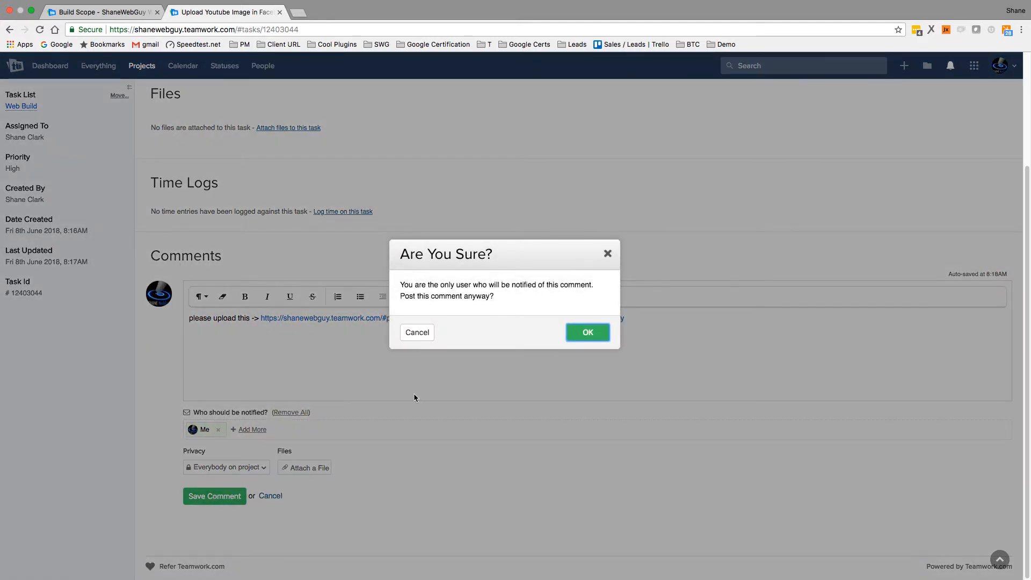
{"action": "left_click", "coordinate": [427, 333]}
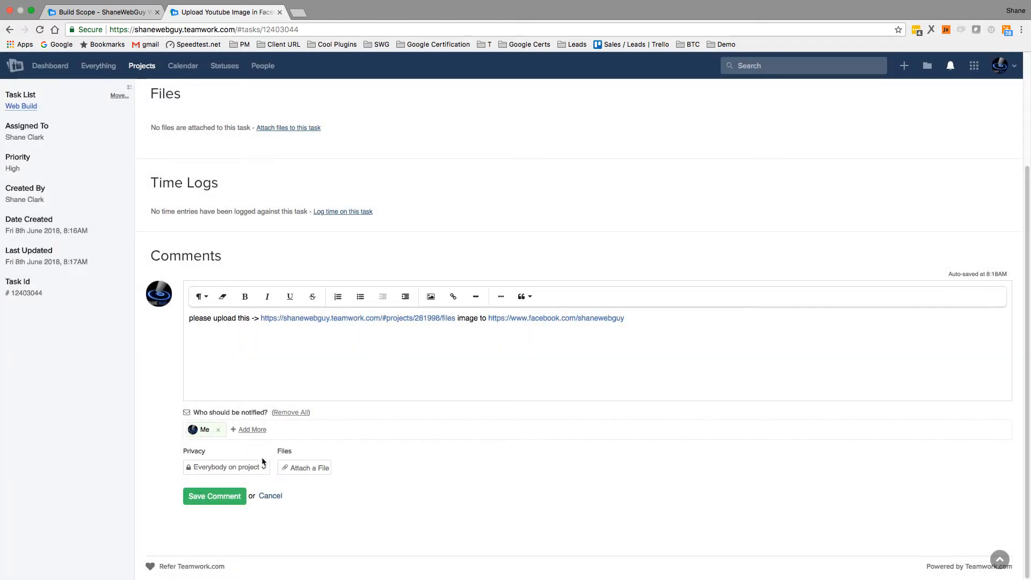
{"action": "left_click", "coordinate": [219, 497]}
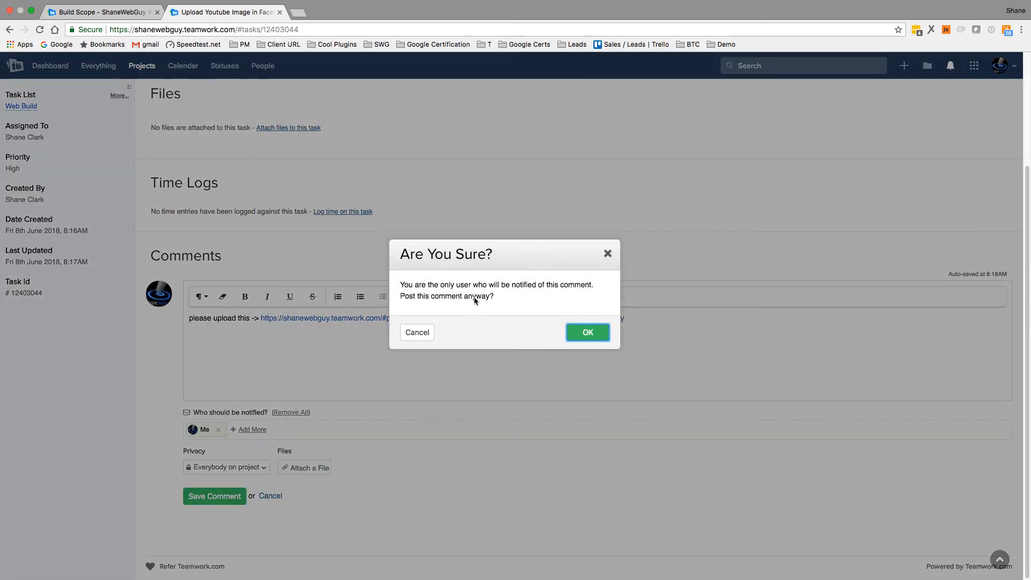
{"action": "left_click", "coordinate": [588, 333]}
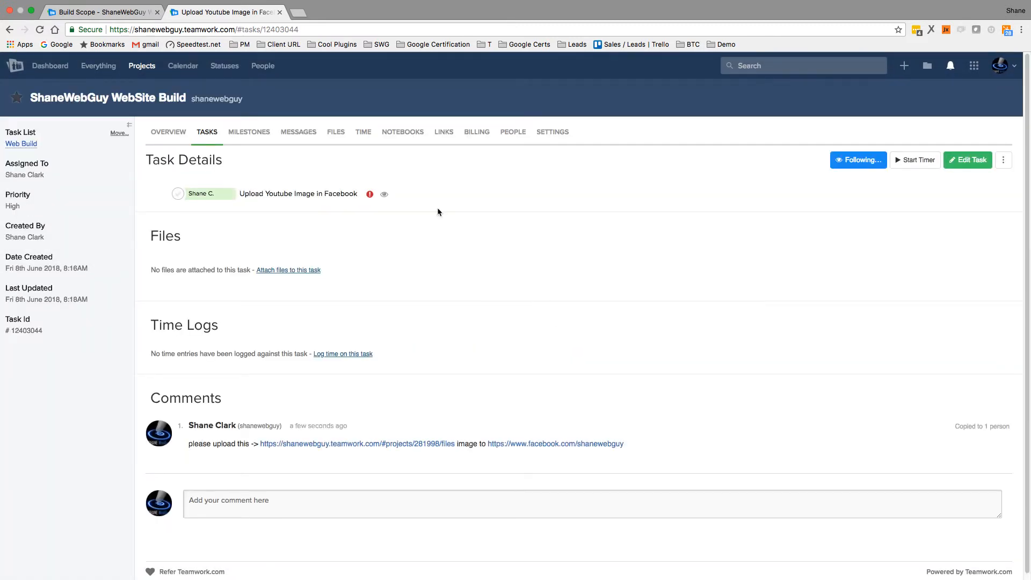
- Start a new task in the Web Build list titled "Home Page | Switch Logo Image"
{"action": "left_click", "coordinate": [102, 15]}
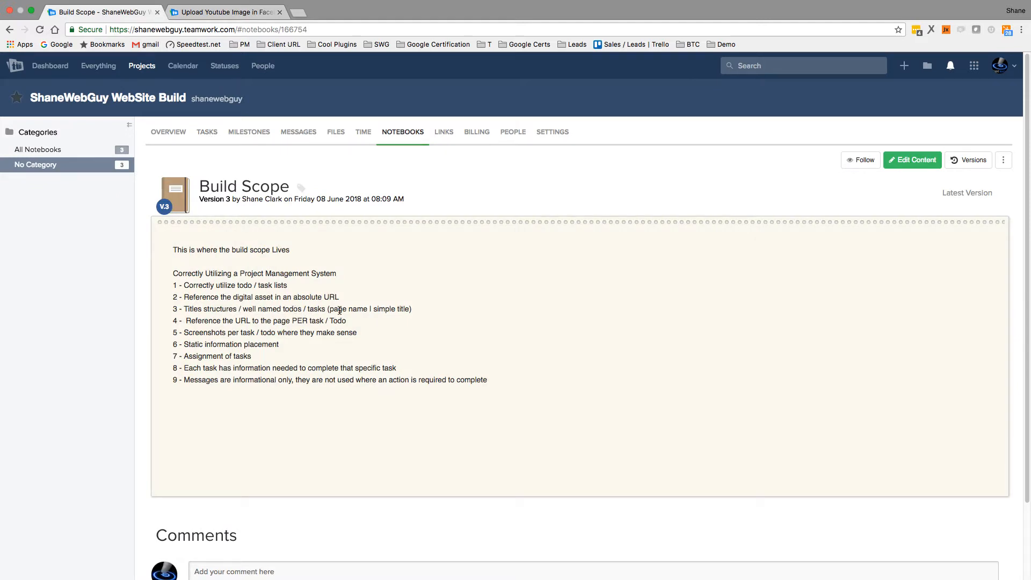
{"action": "left_click", "coordinate": [207, 134]}
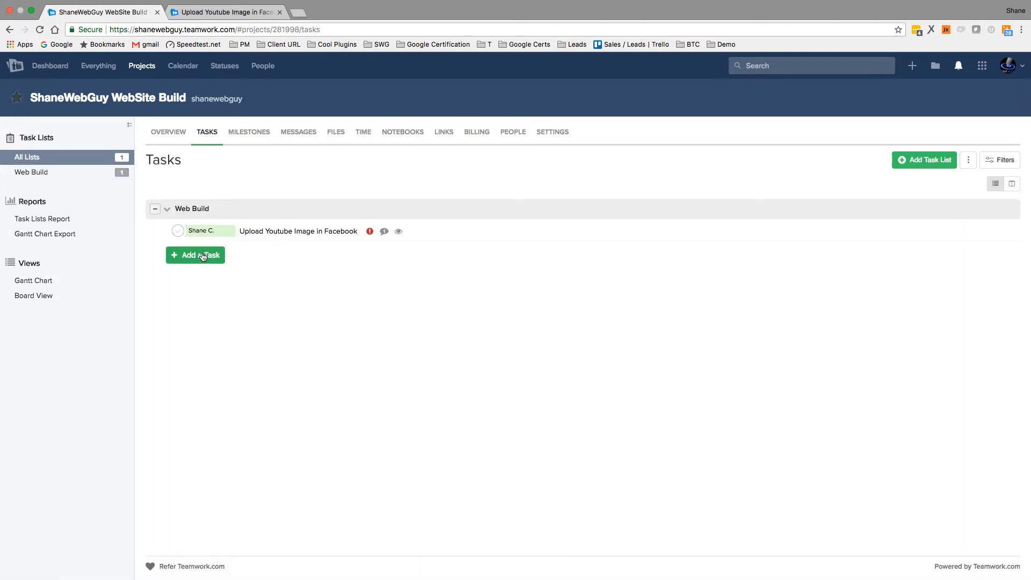
{"action": "left_click", "coordinate": [203, 258]}
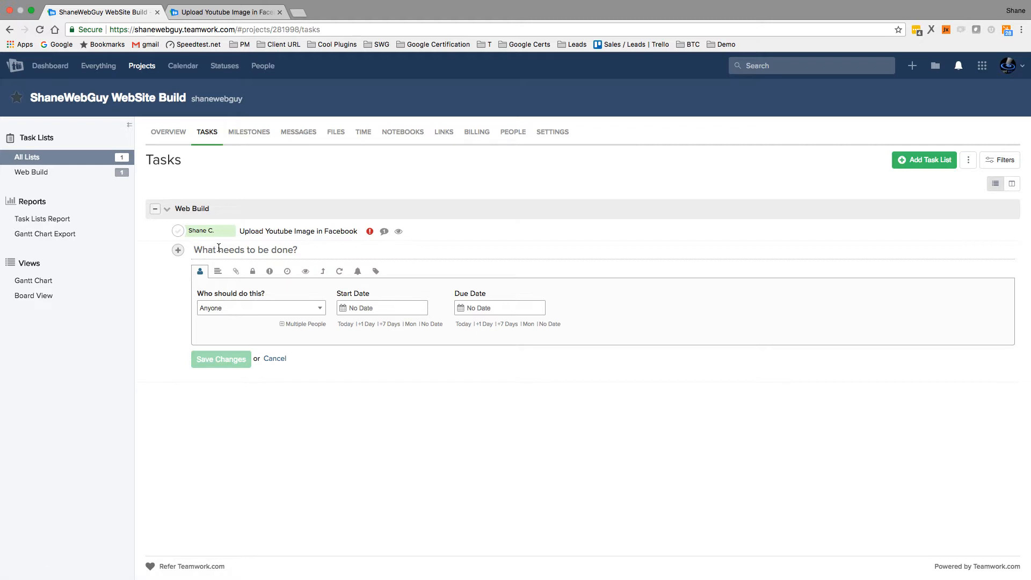
{"action": "type", "text": "Home Page - Sw"}
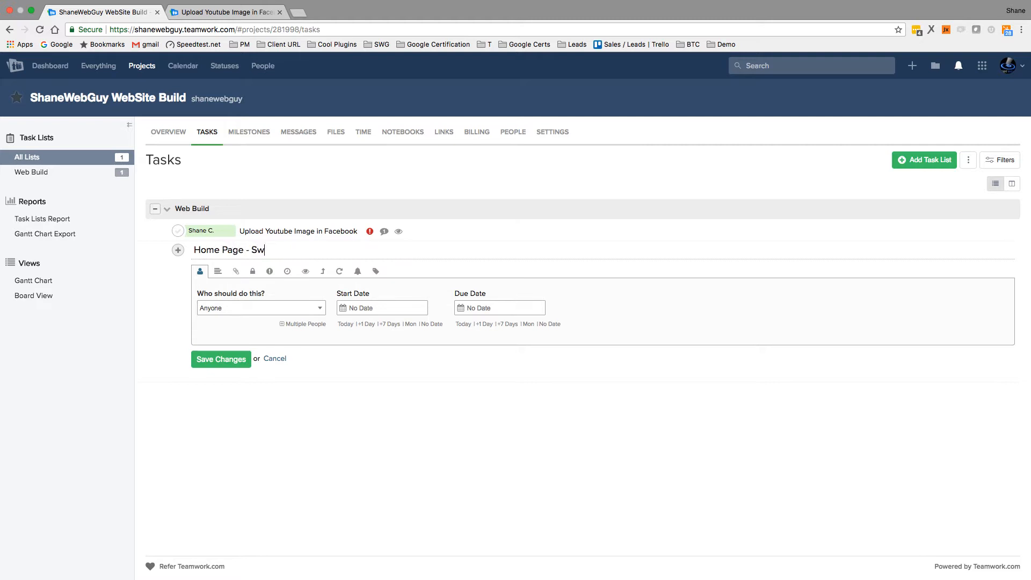
{"action": "type", "text": "ch "}
{"action": "type", "text": "Logo"}
{"action": "type", "text": "|"}
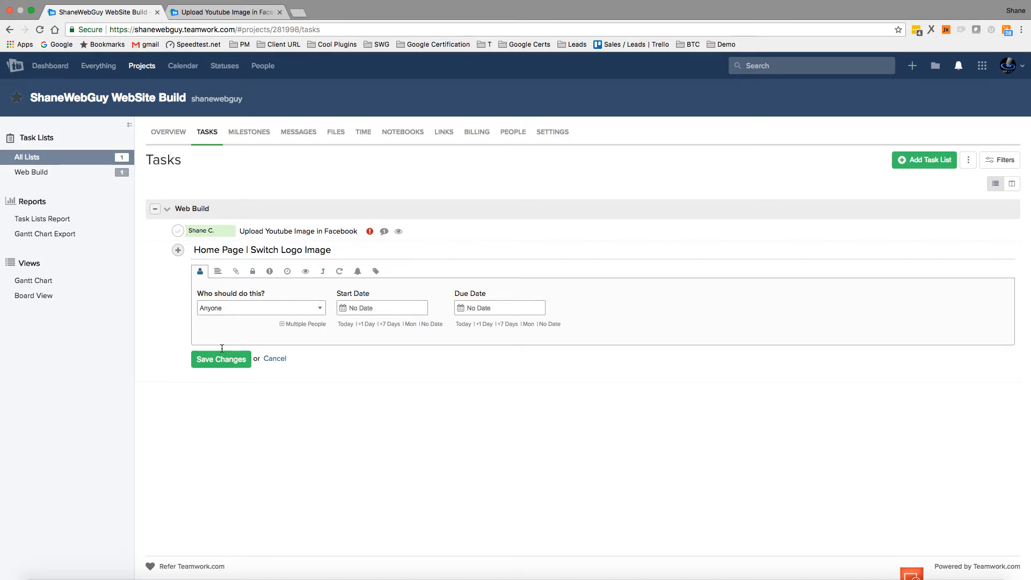
- Assign the "Home Page | Switch Logo Image" task to yourself and save it
{"action": "left_click", "coordinate": [239, 308]}
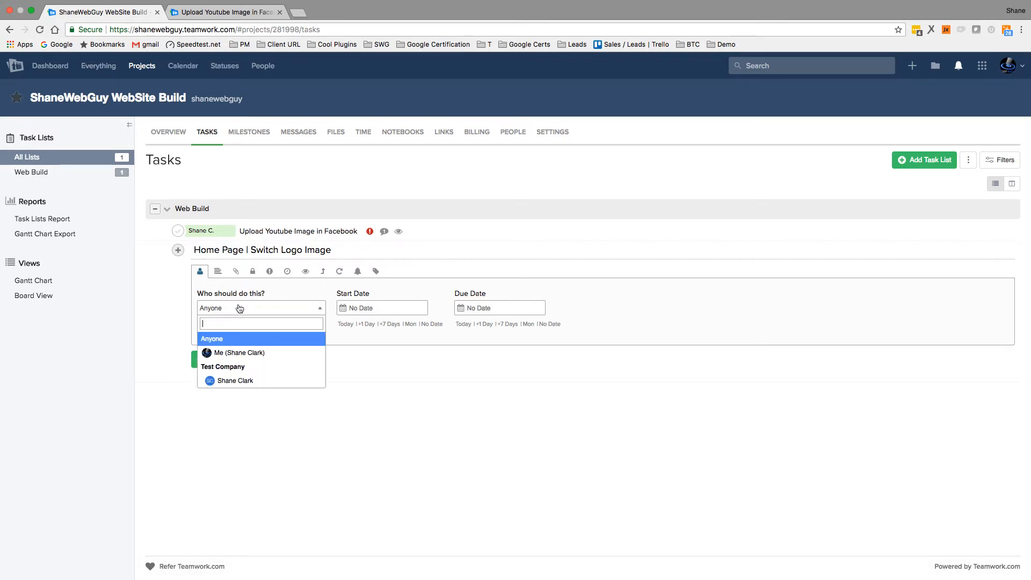
{"action": "left_click", "coordinate": [239, 355]}
{"action": "left_click", "coordinate": [221, 363]}
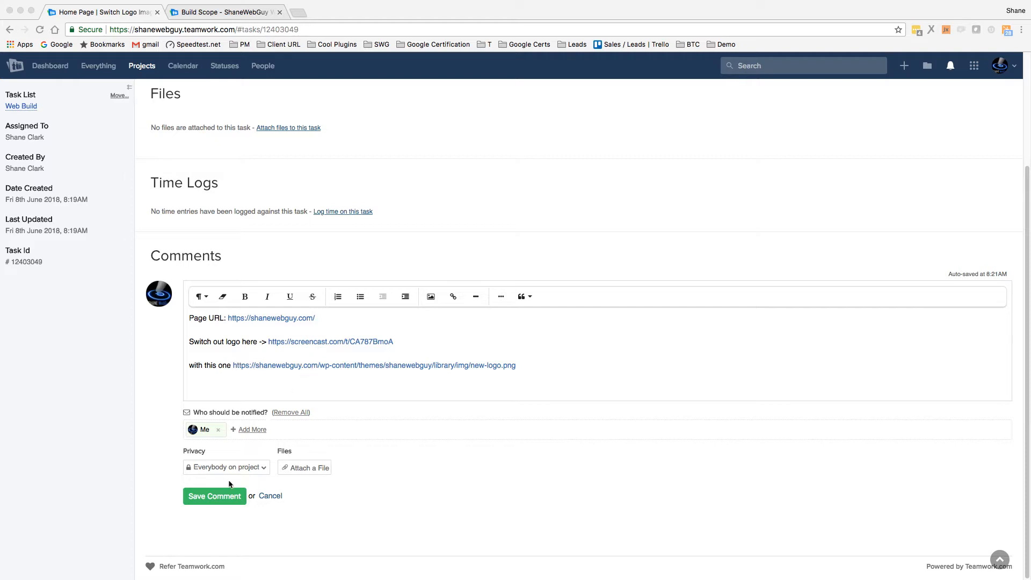
- Post the task comment containing the page URL, logo screenshot link and new-logo.png link, with only yourself notified
{"action": "left_click", "coordinate": [214, 498]}
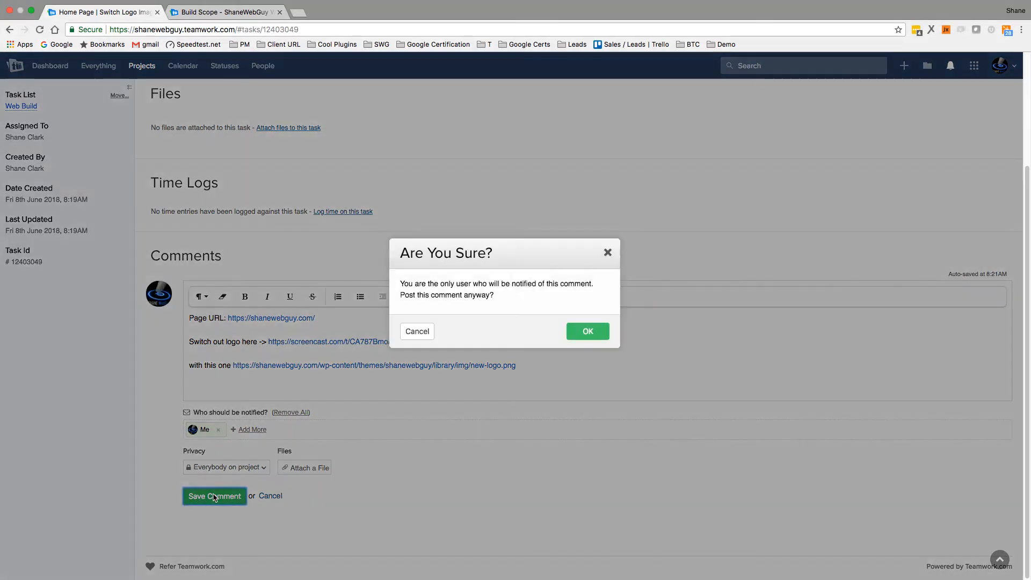
{"action": "left_click", "coordinate": [588, 332]}
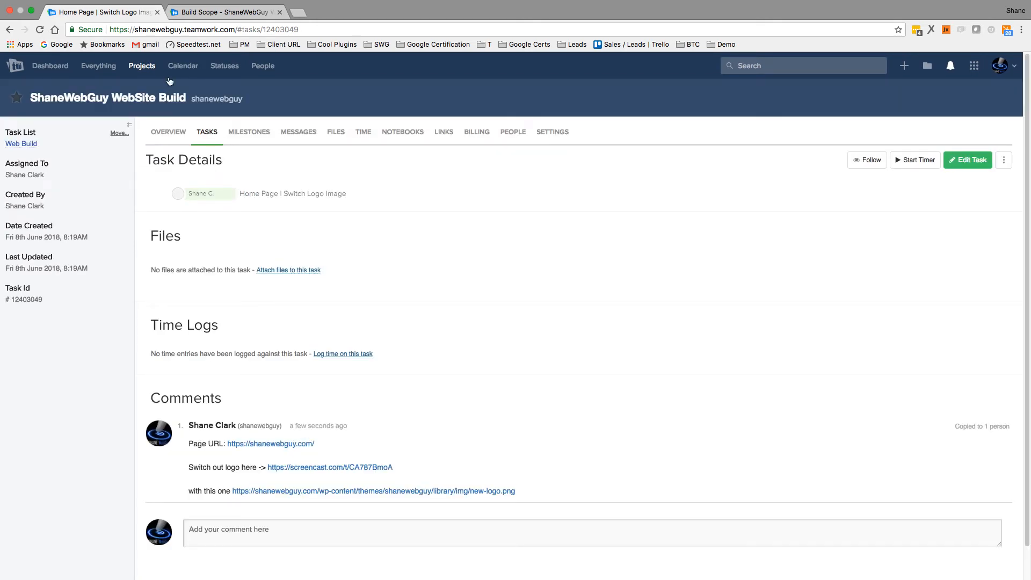
- Review the Build Scope notebook's points on page URLs, screenshots and task assignment, and return to the project's task list
{"action": "left_click", "coordinate": [218, 12]}
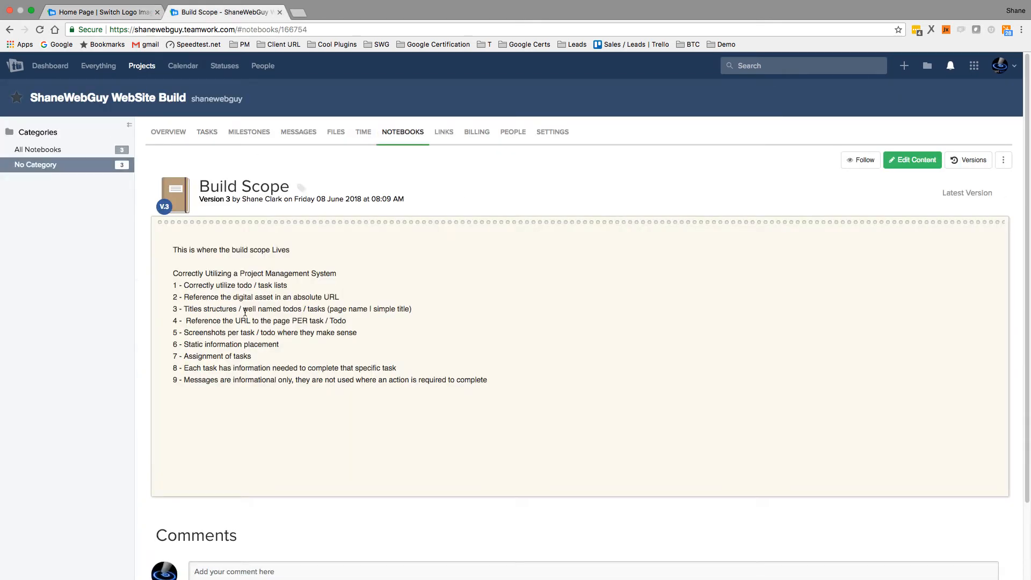
{"action": "mouse_move", "coordinate": [184, 309]}
{"action": "left_mouse_down"}
{"action": "mouse_move", "coordinate": [314, 321]}
{"action": "mouse_move", "coordinate": [401, 307]}
{"action": "mouse_move", "coordinate": [351, 322]}
{"action": "mouse_move", "coordinate": [195, 322]}
{"action": "left_mouse_up"}
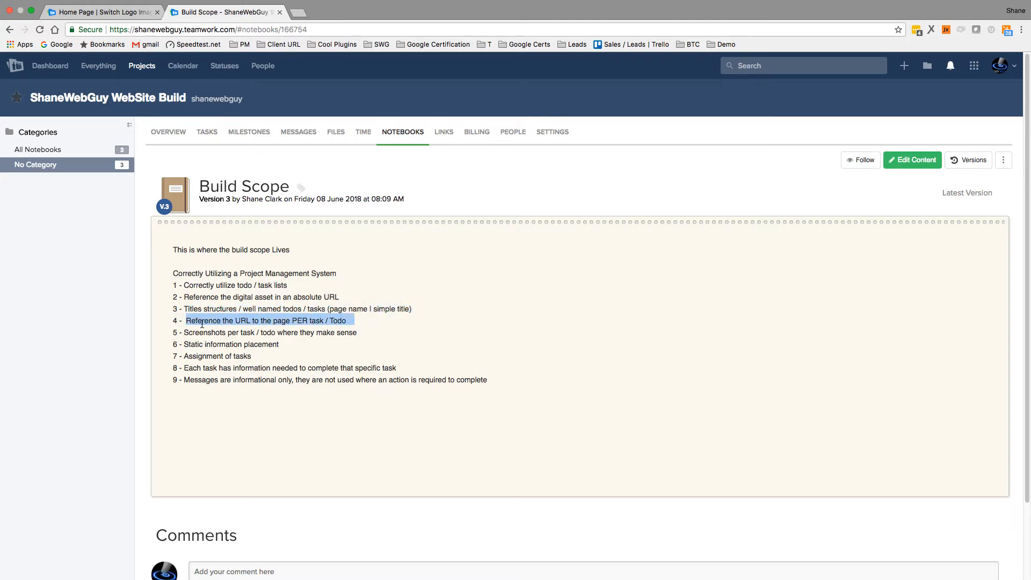
{"action": "left_click_drag", "start_coordinate": [358, 334], "coordinate": [180, 332]}
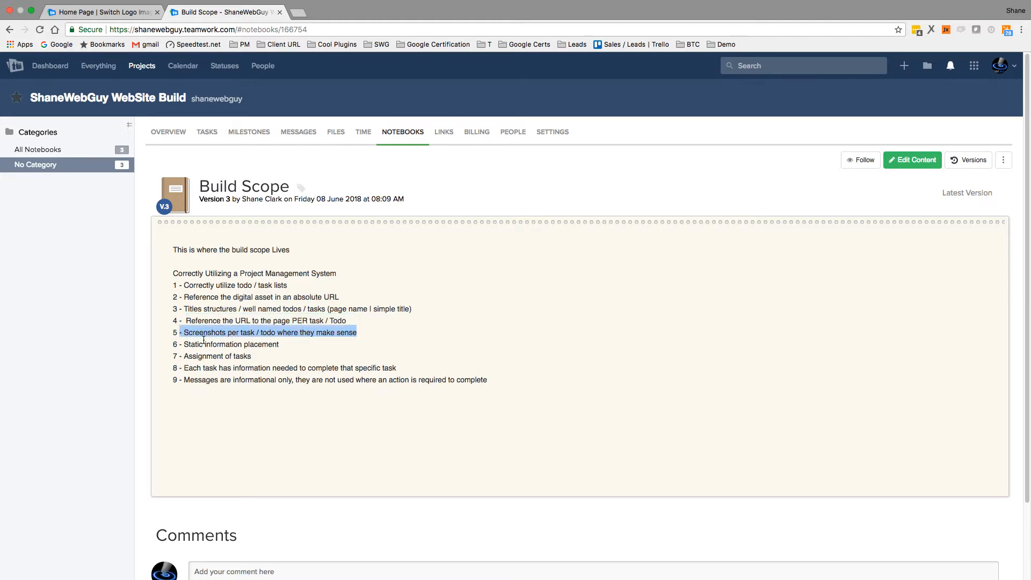
{"action": "left_click_drag", "start_coordinate": [260, 356], "coordinate": [167, 353]}
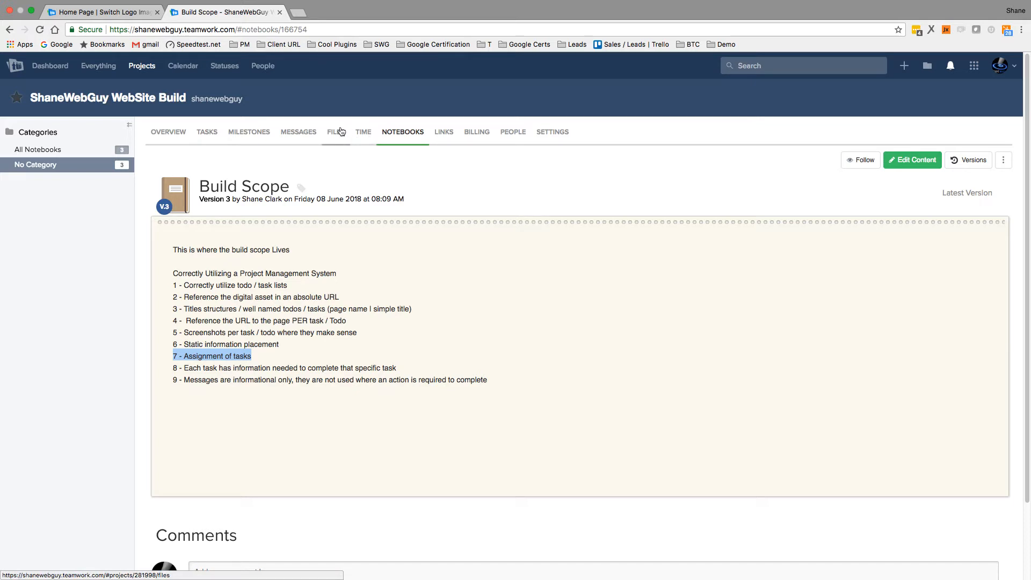
{"action": "left_click", "coordinate": [211, 133]}
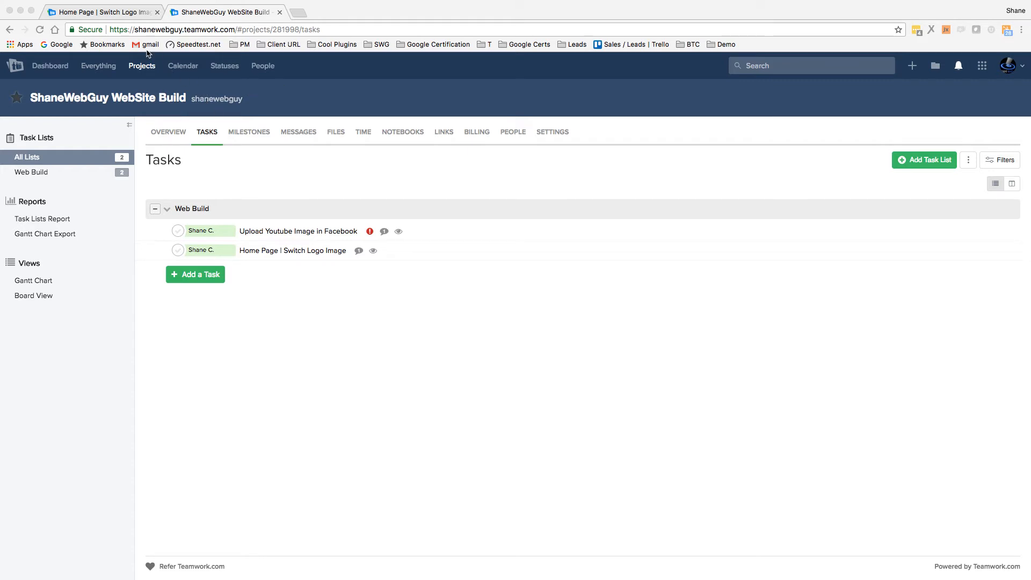
- Show the active tasks across all projects and filter them to those assigned to yourself
{"action": "left_click", "coordinate": [119, 12]}
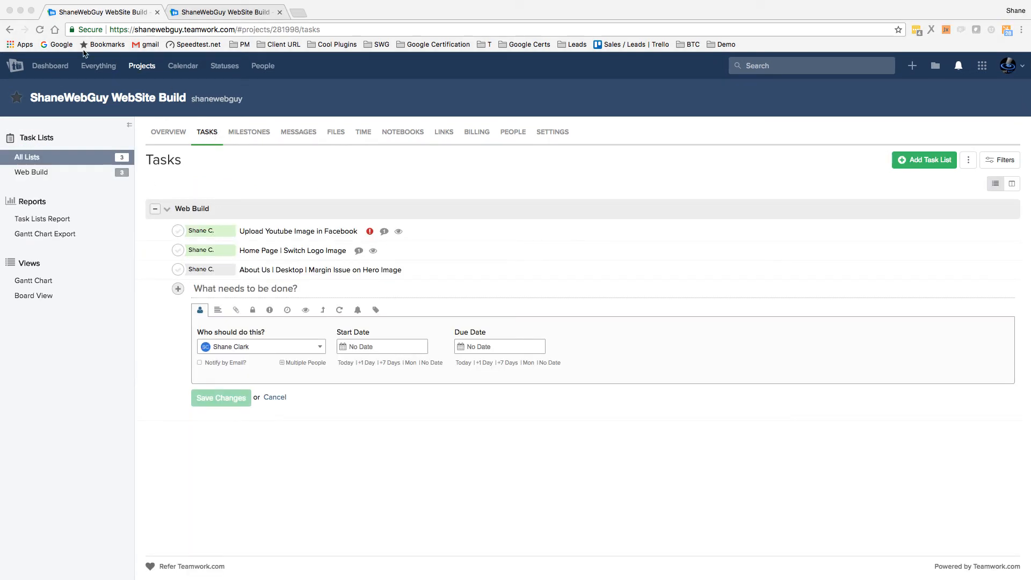
{"action": "left_click", "coordinate": [98, 68]}
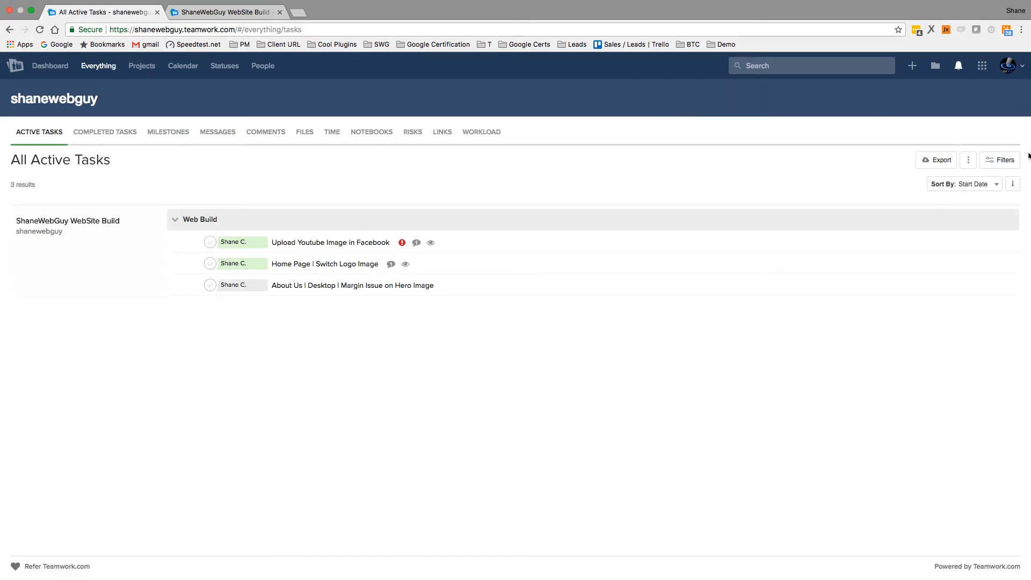
{"action": "left_click", "coordinate": [1004, 161]}
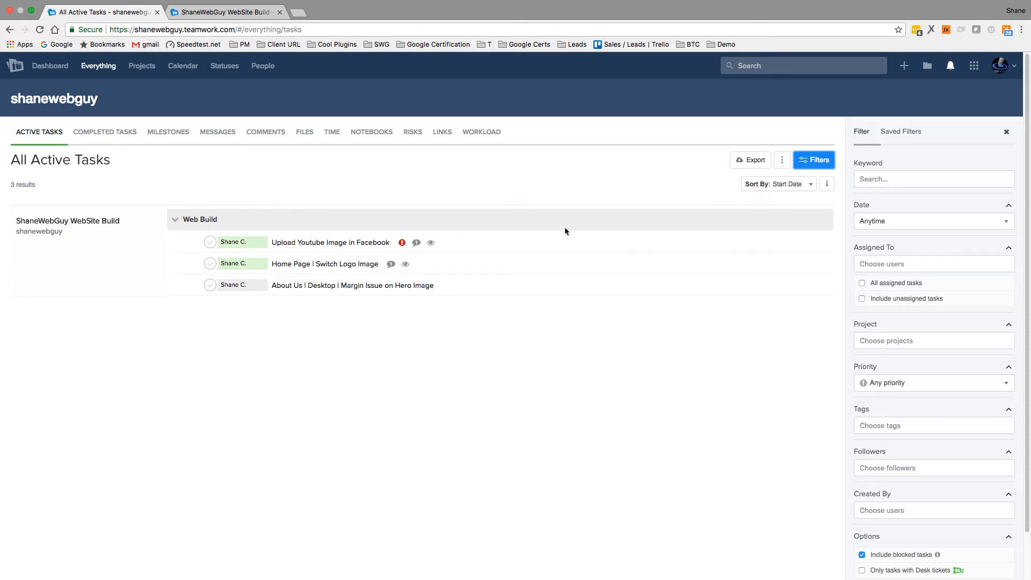
{"action": "left_click", "coordinate": [926, 263]}
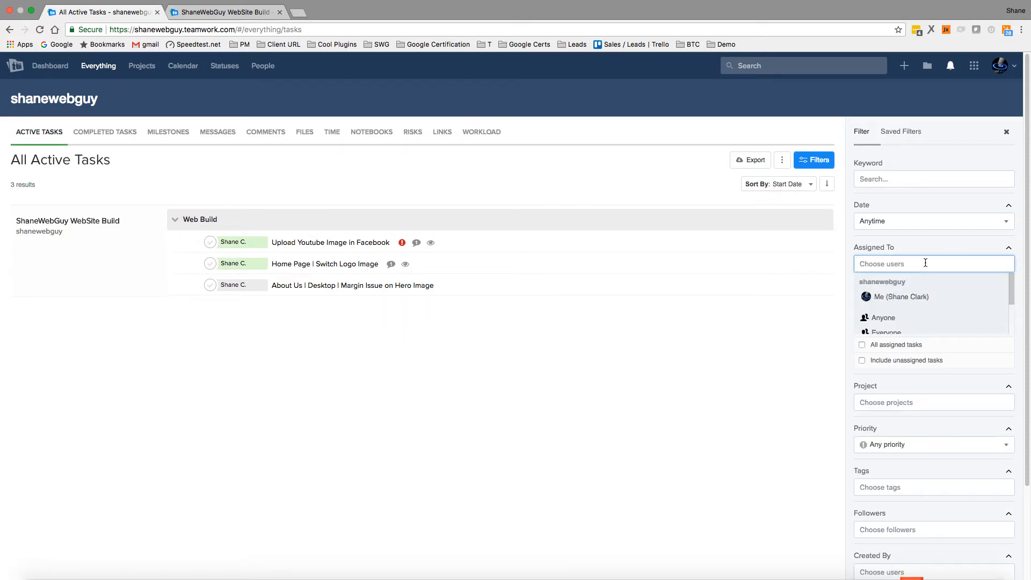
{"action": "left_click", "coordinate": [903, 296]}
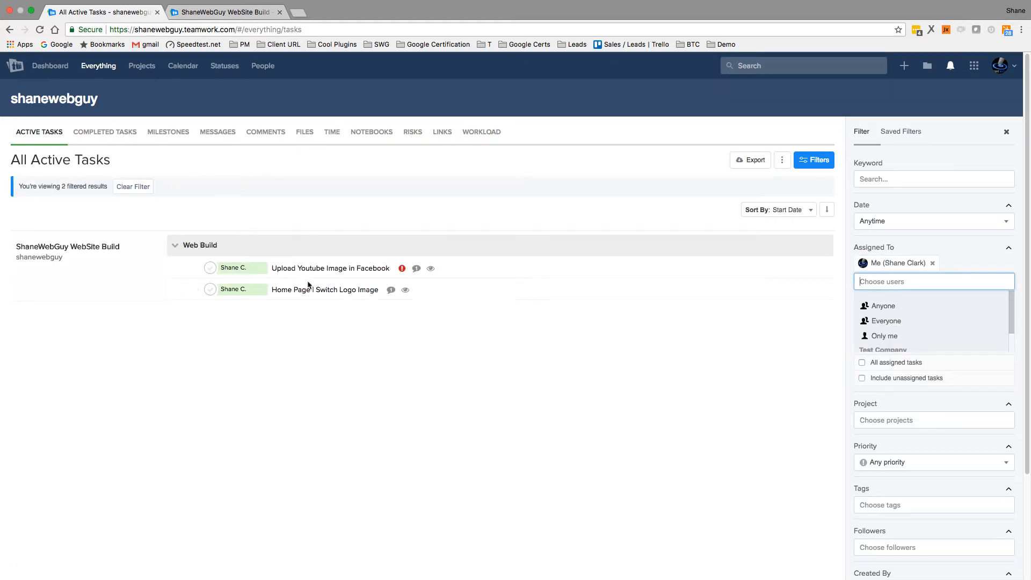
- Replace your own account in the assignee filter with the Test Company user to view that person's active tasks
{"action": "scroll", "coordinate": [944, 293], "scroll_direction": "down", "scroll_amount": 3}
{"action": "scroll", "coordinate": [945, 293], "scroll_direction": "down", "scroll_amount": 2}
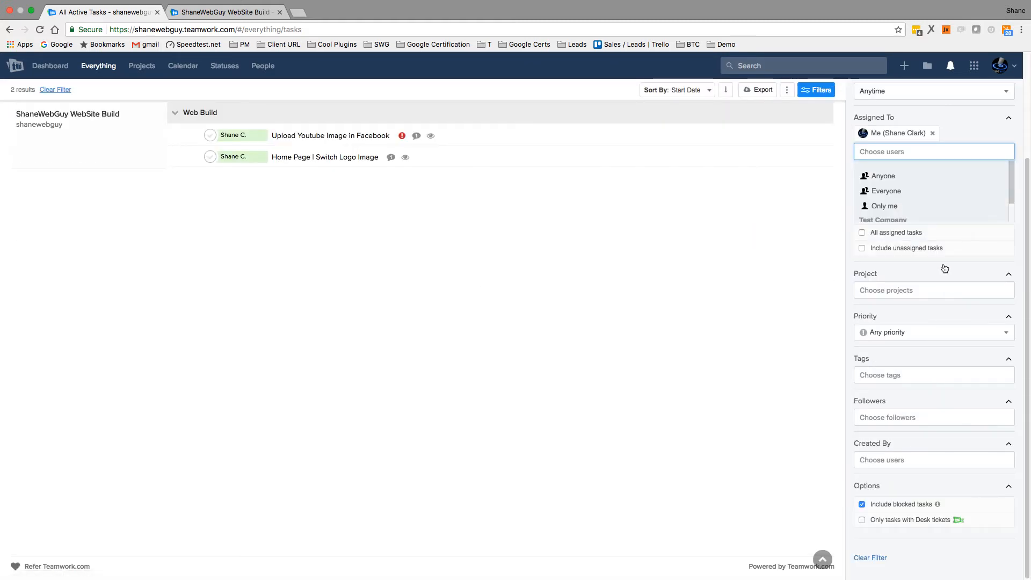
{"action": "scroll", "coordinate": [950, 177], "scroll_direction": "up", "scroll_amount": 1}
{"action": "left_click", "coordinate": [933, 141]}
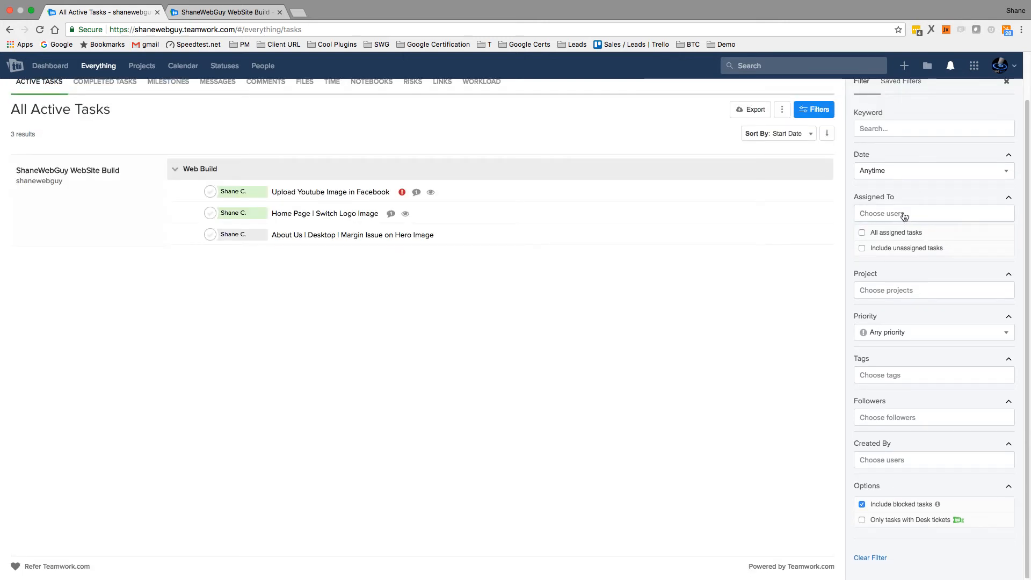
{"action": "left_click", "coordinate": [904, 215]}
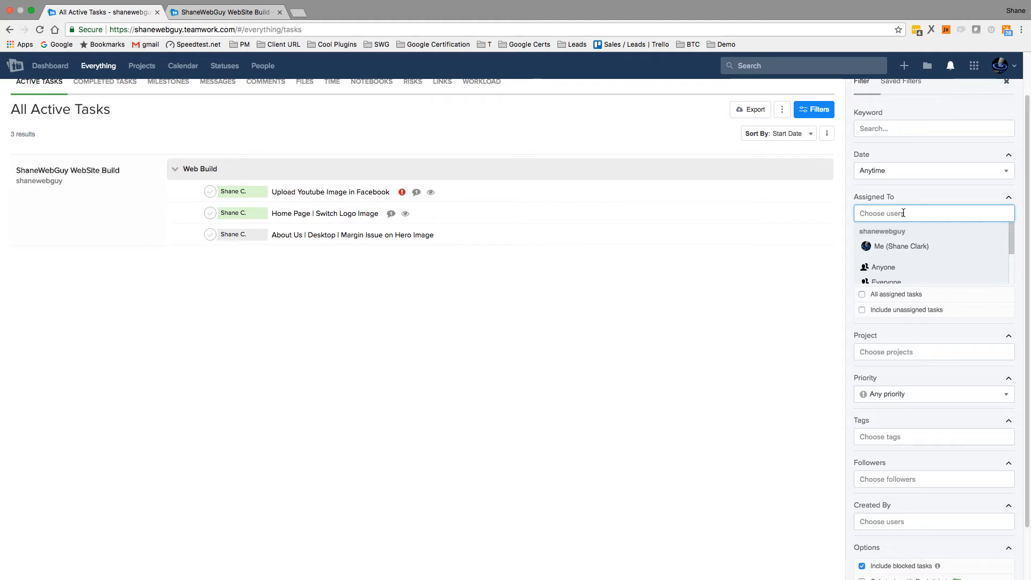
{"action": "type", "text": "sh"}
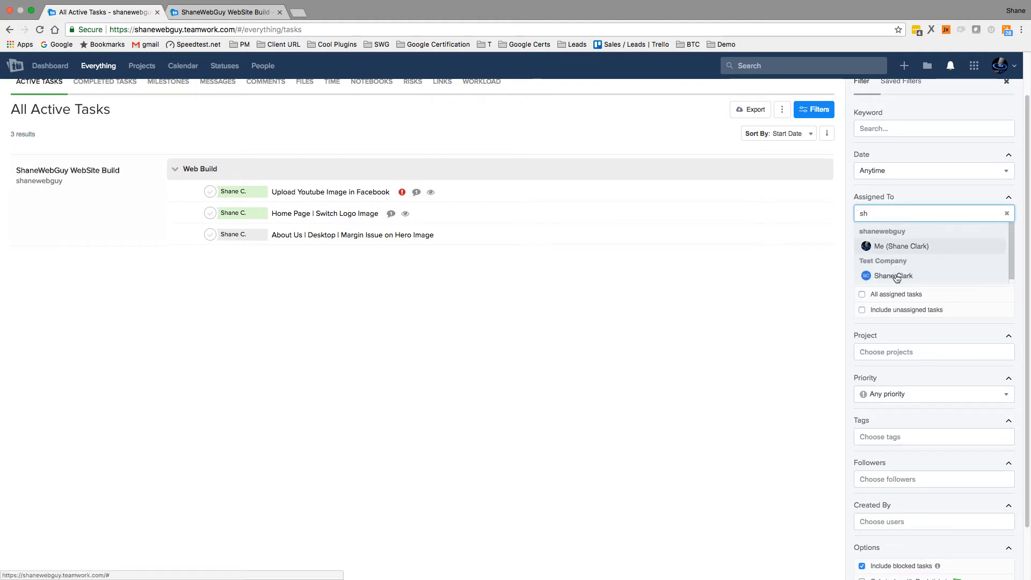
{"action": "left_click", "coordinate": [894, 276]}
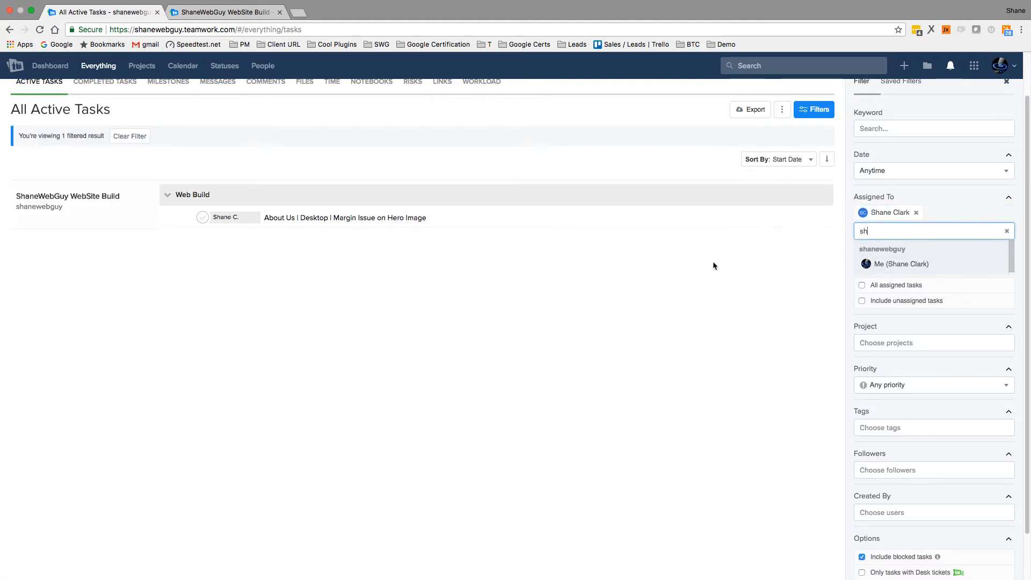
{"action": "scroll", "coordinate": [805, 321], "scroll_direction": "up", "scroll_amount": 1}
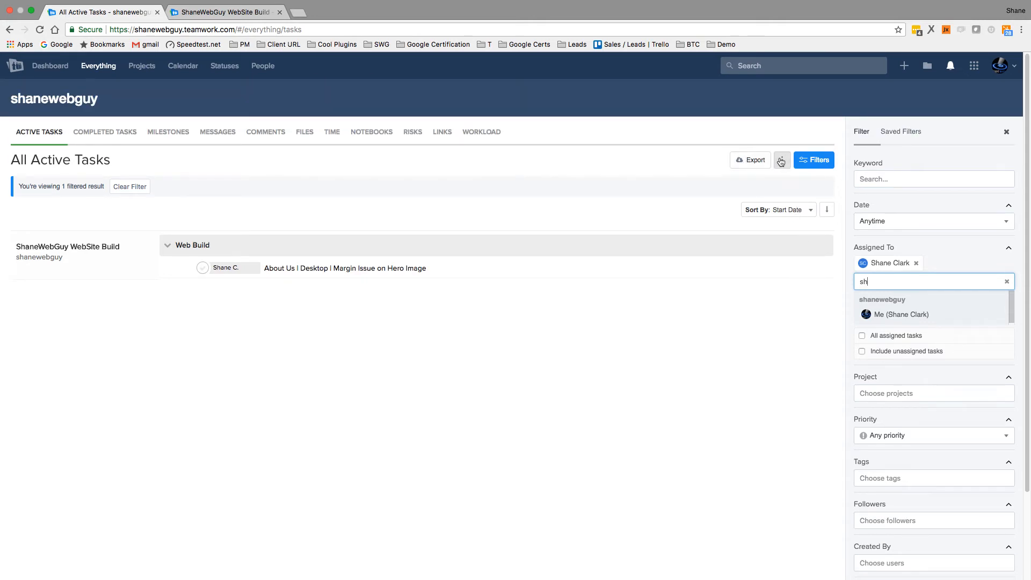
- Add yourself back to the assignee filter for all active tasks and remove the Test Company user
{"action": "left_click", "coordinate": [888, 180]}
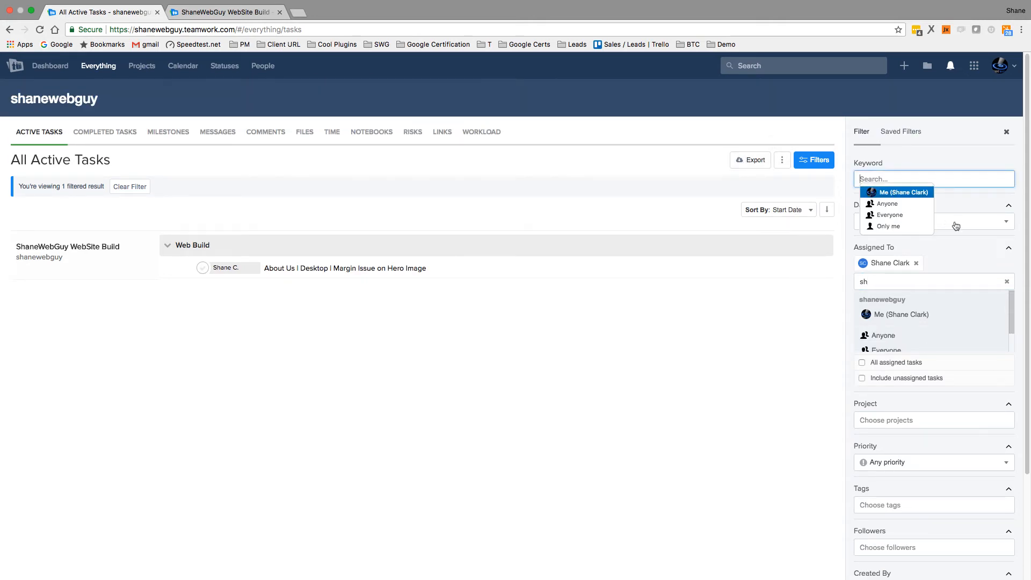
{"action": "left_click", "coordinate": [743, 350]}
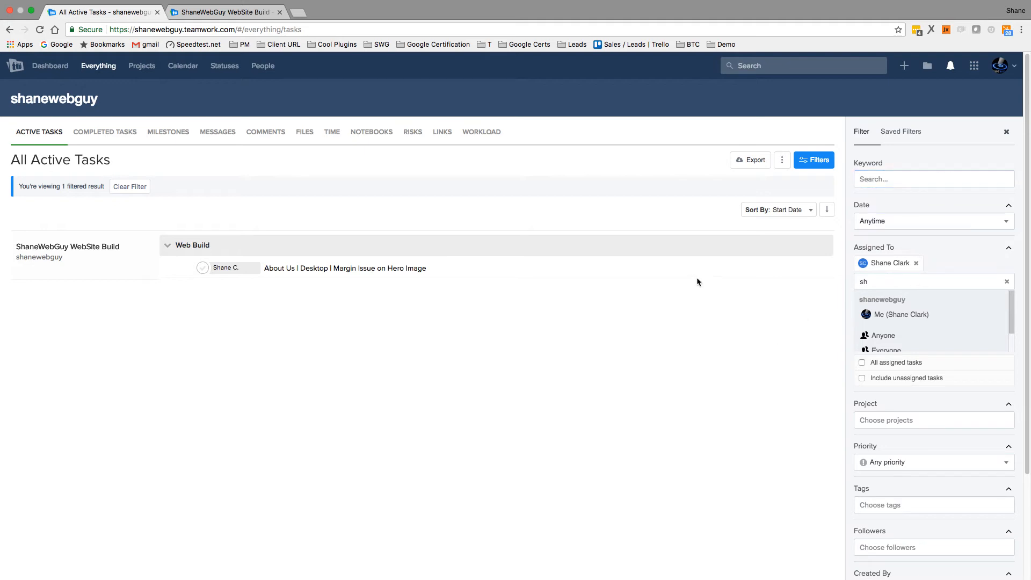
{"action": "left_click", "coordinate": [97, 68]}
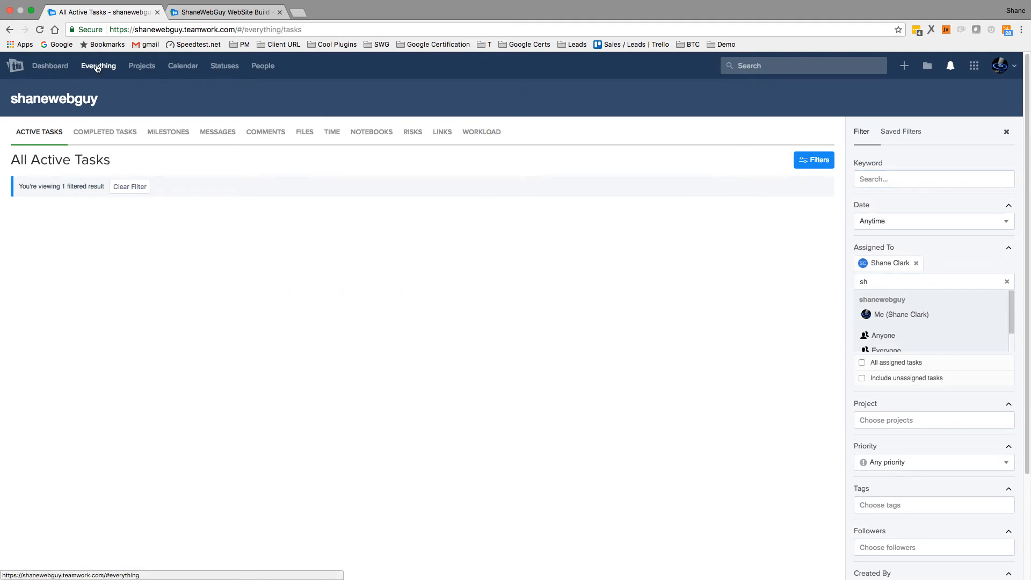
{"action": "left_click", "coordinate": [903, 316]}
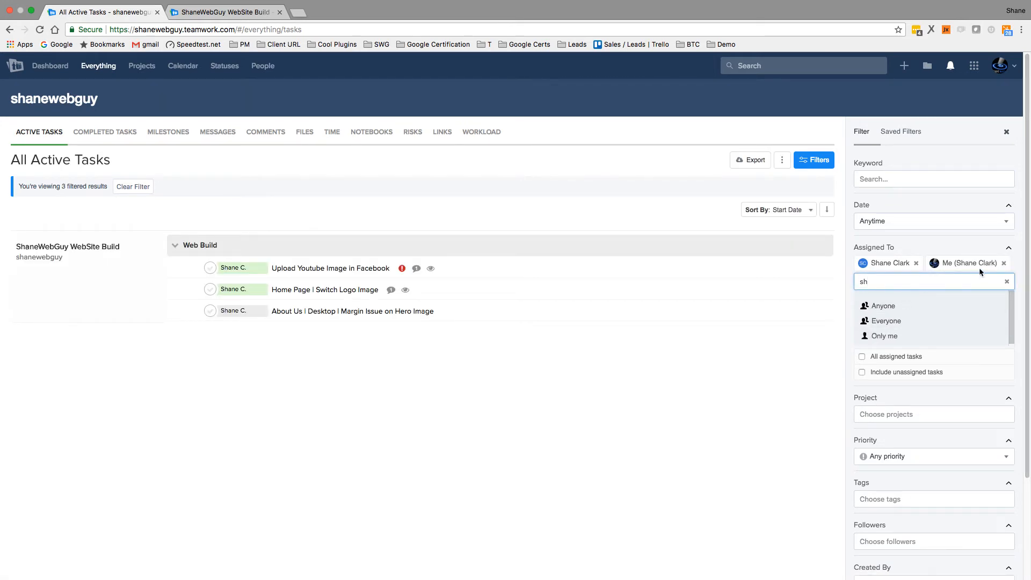
{"action": "left_click", "coordinate": [916, 263]}
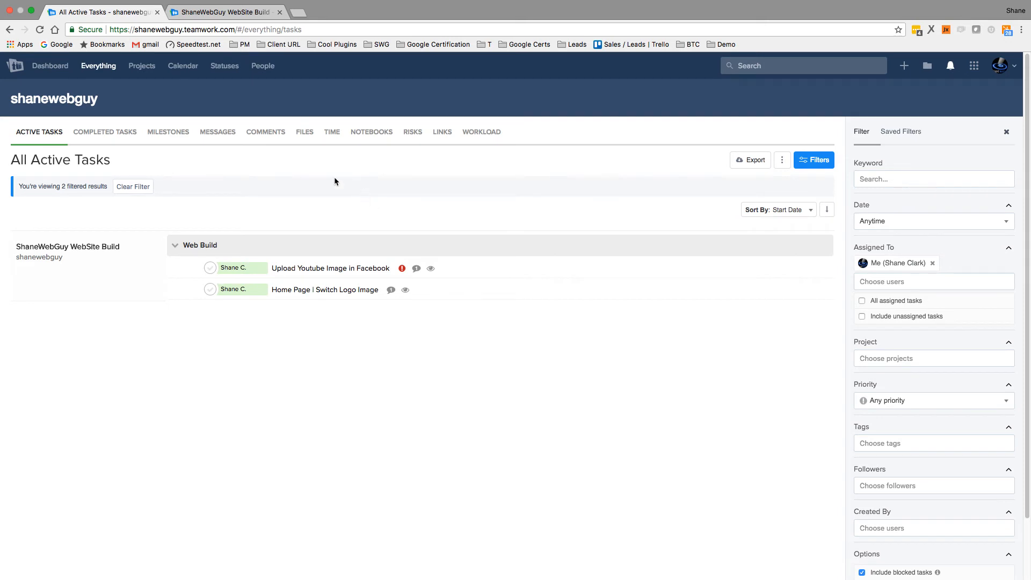
- Check the milestones and messages across all projects, and read the message "This has no assignment value"
{"action": "left_click", "coordinate": [159, 135]}
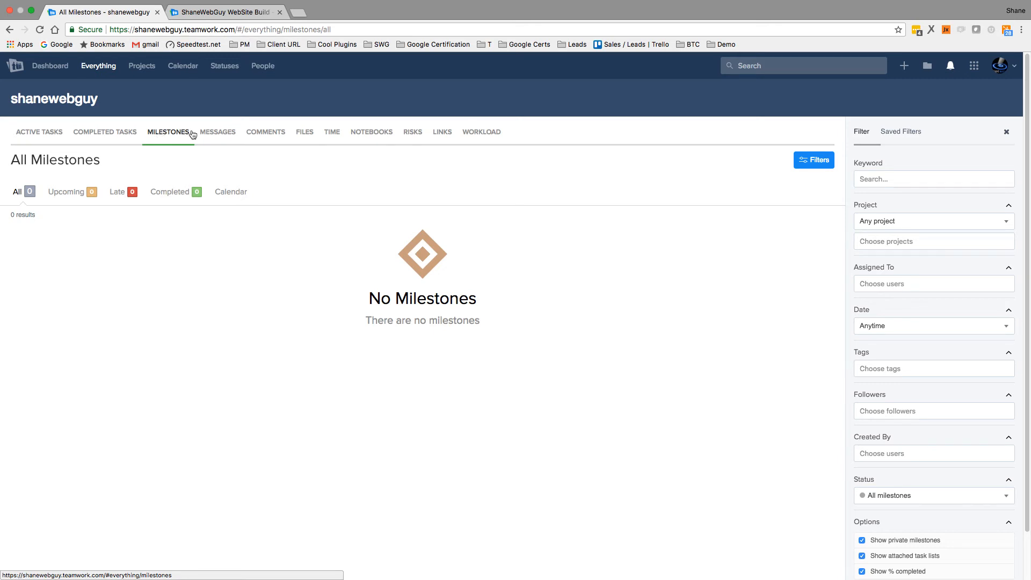
{"action": "left_click", "coordinate": [216, 132]}
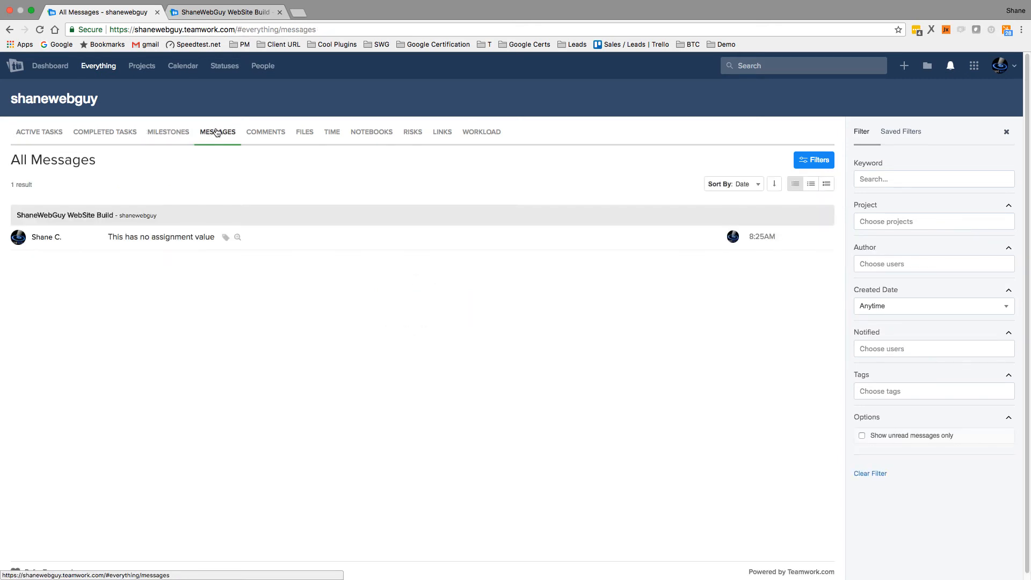
{"action": "left_click", "coordinate": [164, 237]}
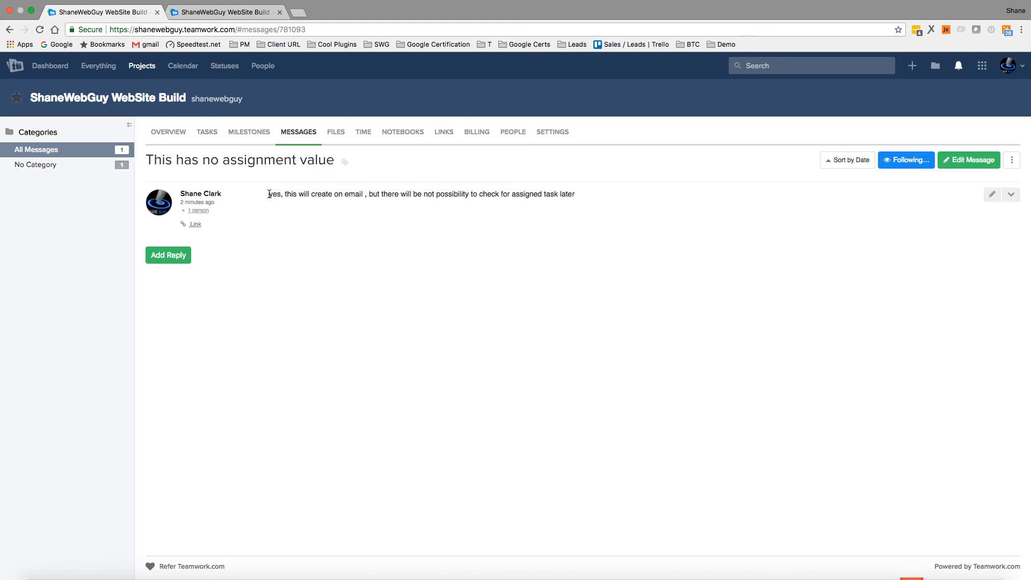
{"action": "left_click_drag", "start_coordinate": [268, 193], "coordinate": [568, 198]}
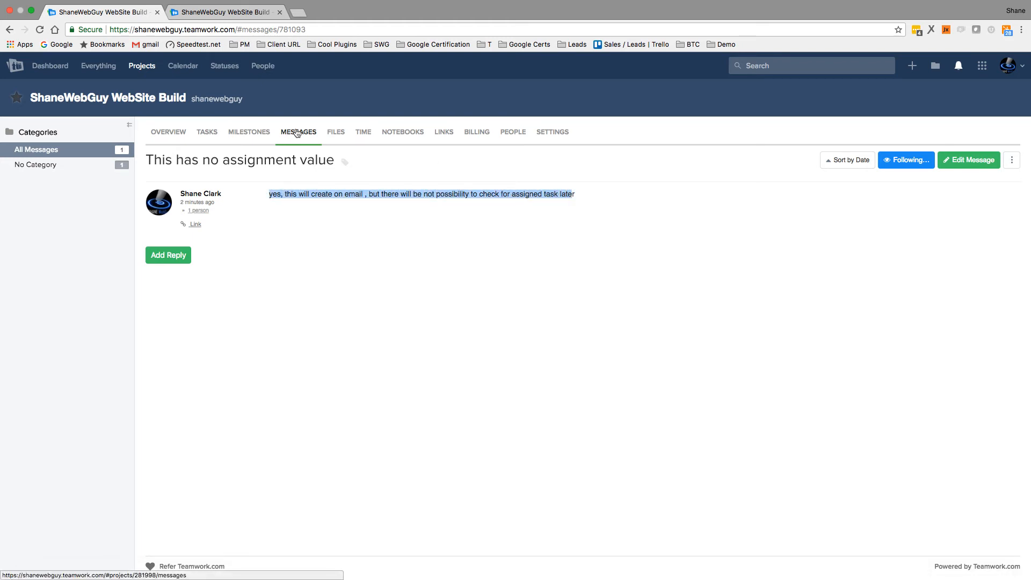
- Post the reply "here" to the message "This has no assignment value" without notifying anyone
{"action": "left_click", "coordinate": [177, 257]}
{"action": "type", "text": "here"}
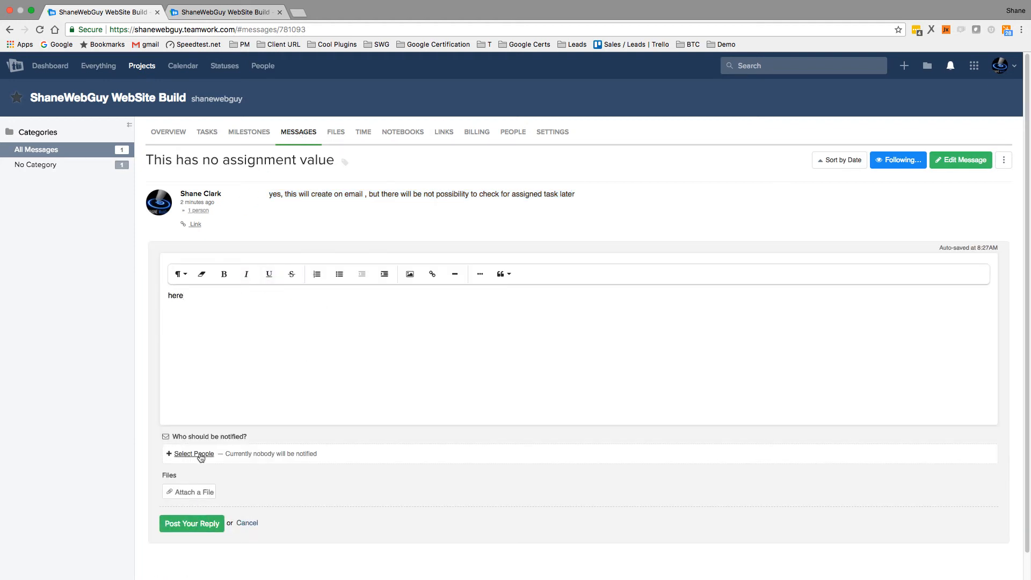
{"action": "left_click", "coordinate": [195, 528]}
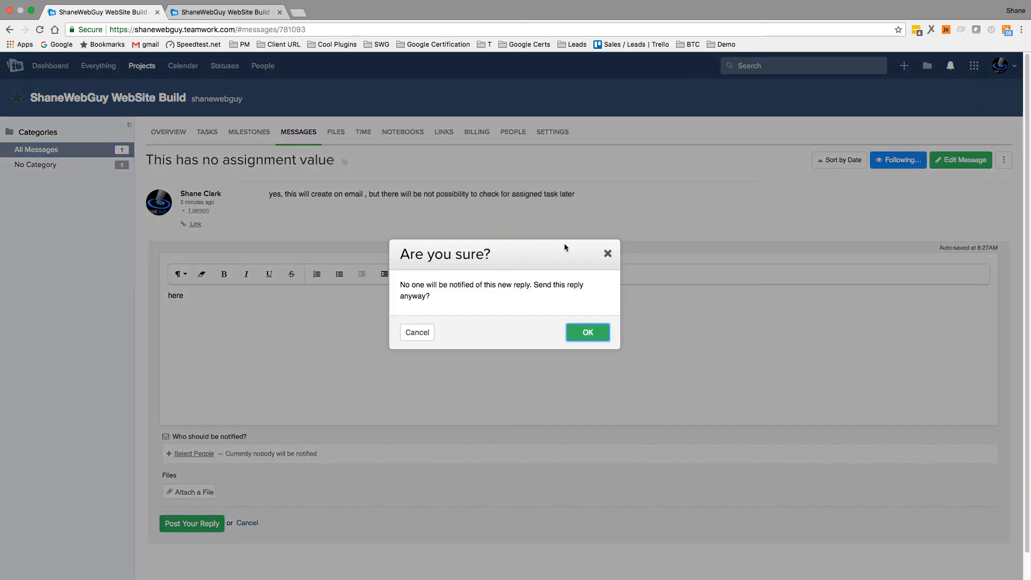
{"action": "left_click", "coordinate": [594, 338]}
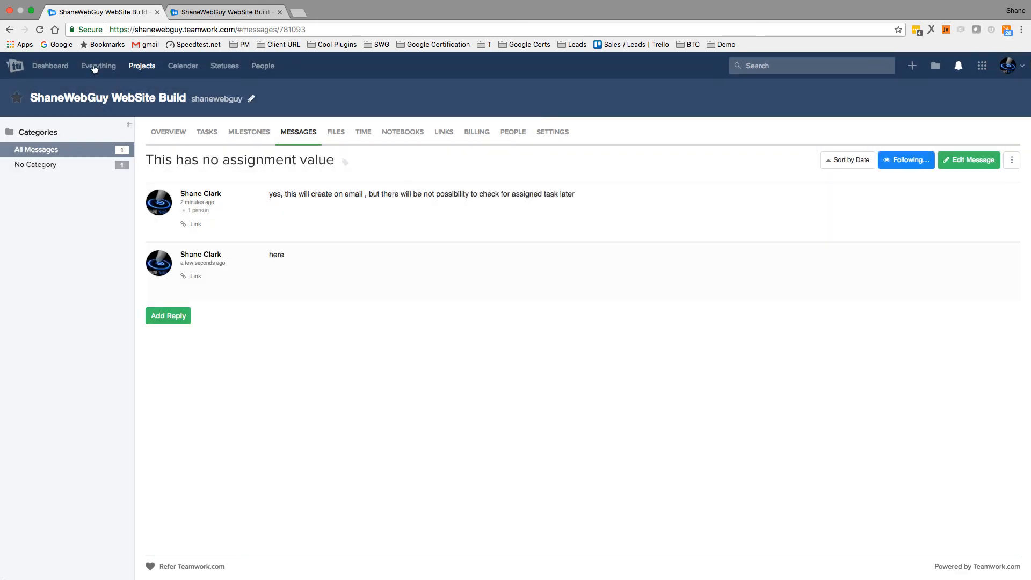
- Return to the active tasks across all projects and open the task "Upload Youtube Image in Facebook"
{"action": "left_click", "coordinate": [98, 67]}
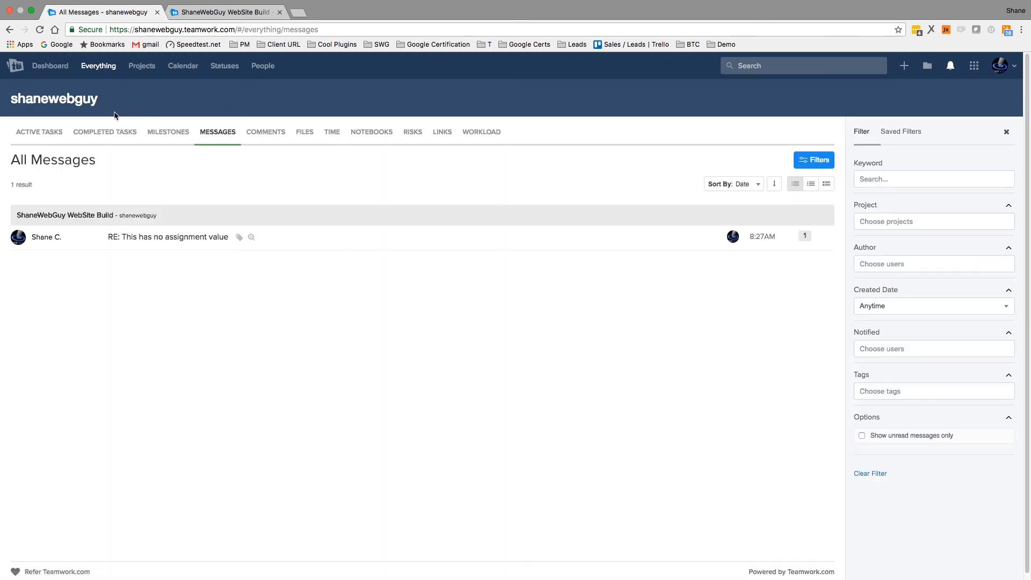
{"action": "left_click", "coordinate": [39, 133]}
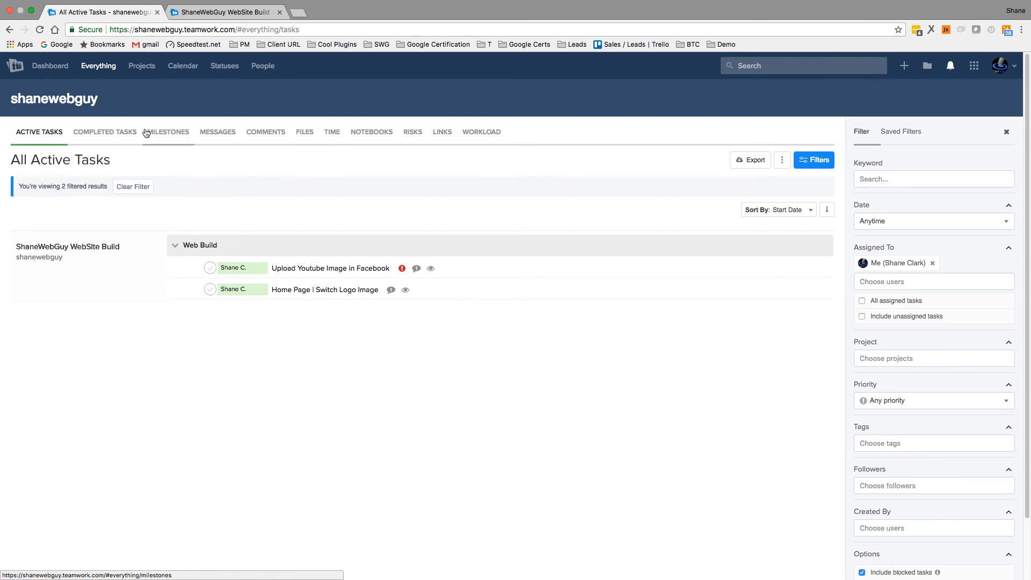
{"action": "left_click", "coordinate": [309, 267]}
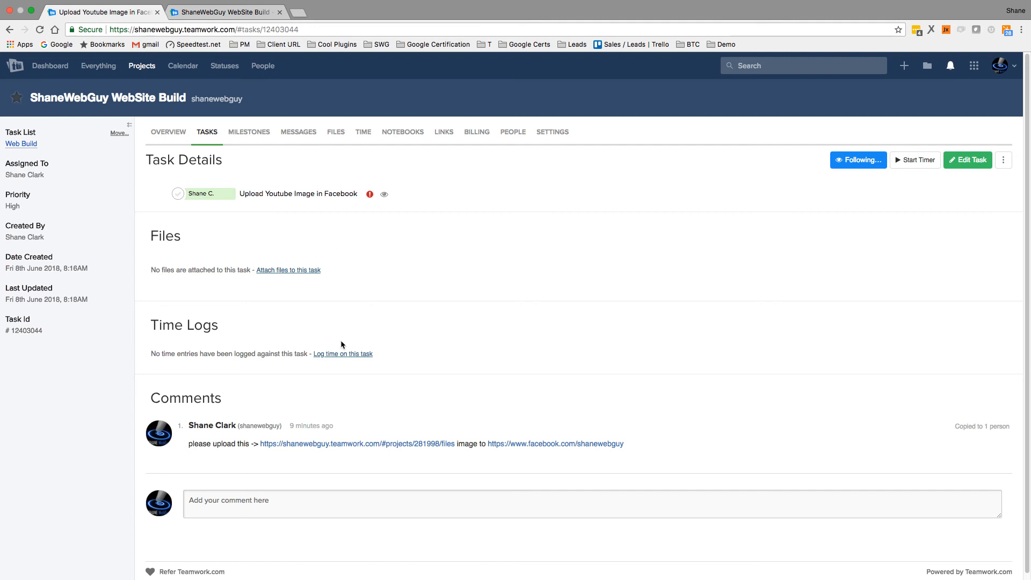
- Log 2 hours 30 minutes on the task, 07:57am to 10:27am, describing the SWG project's name, date, Basecamp link, work, hours and completed status
{"action": "left_click", "coordinate": [337, 354]}
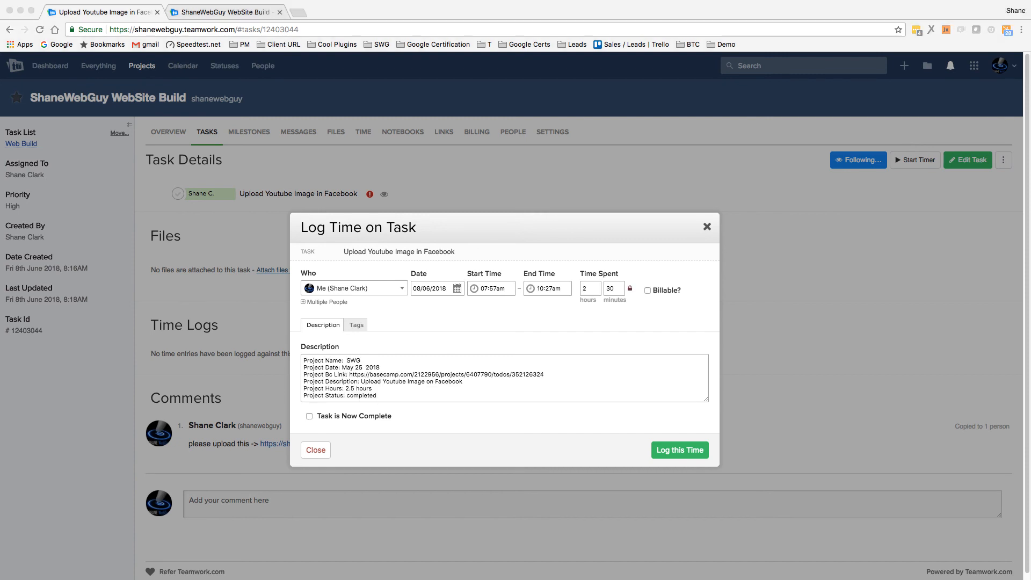
{"action": "left_click", "coordinate": [393, 388]}
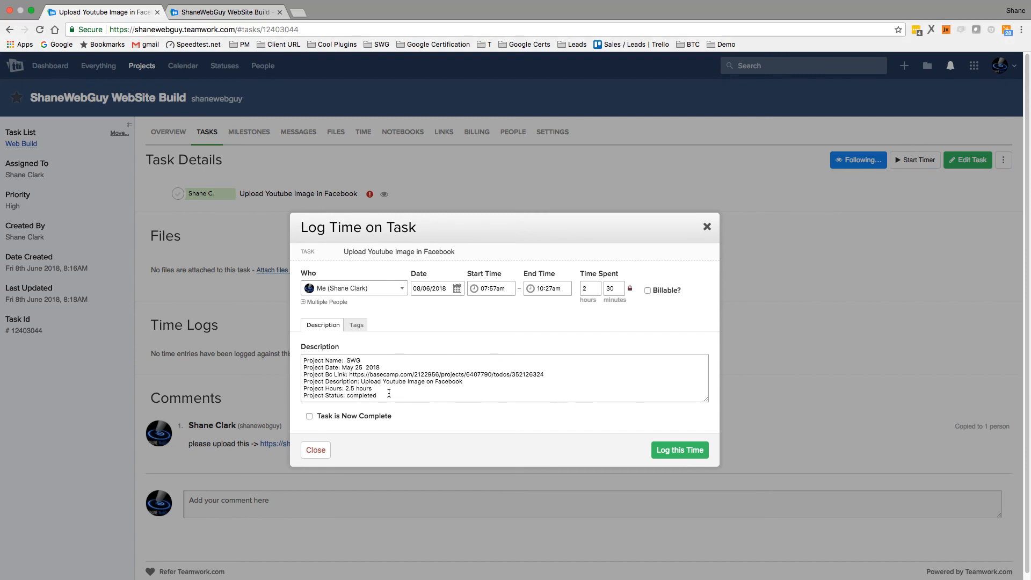
{"action": "left_click_drag", "start_coordinate": [389, 394], "coordinate": [295, 362]}
{"action": "left_click", "coordinate": [393, 391]}
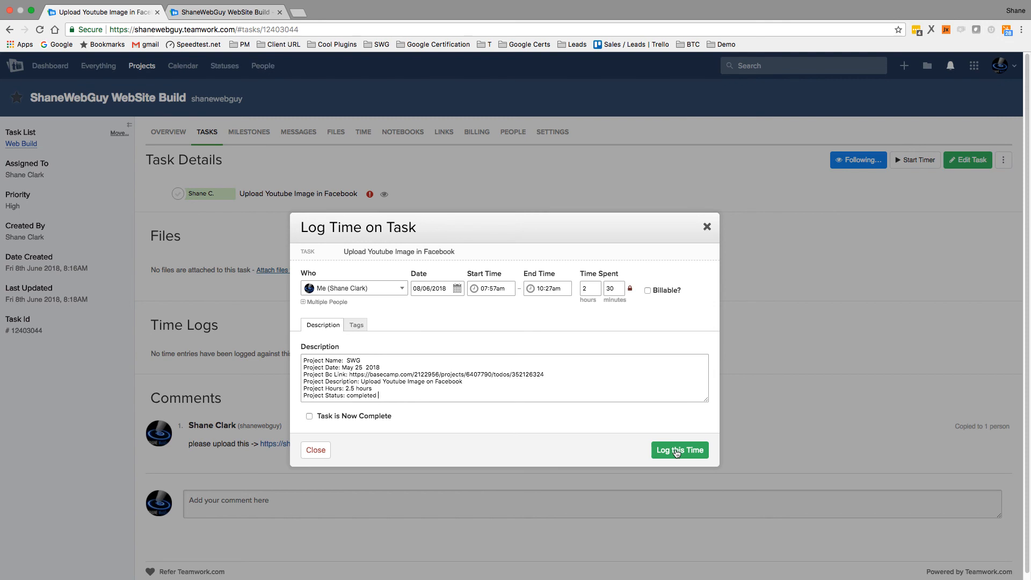
{"action": "left_click", "coordinate": [677, 451]}
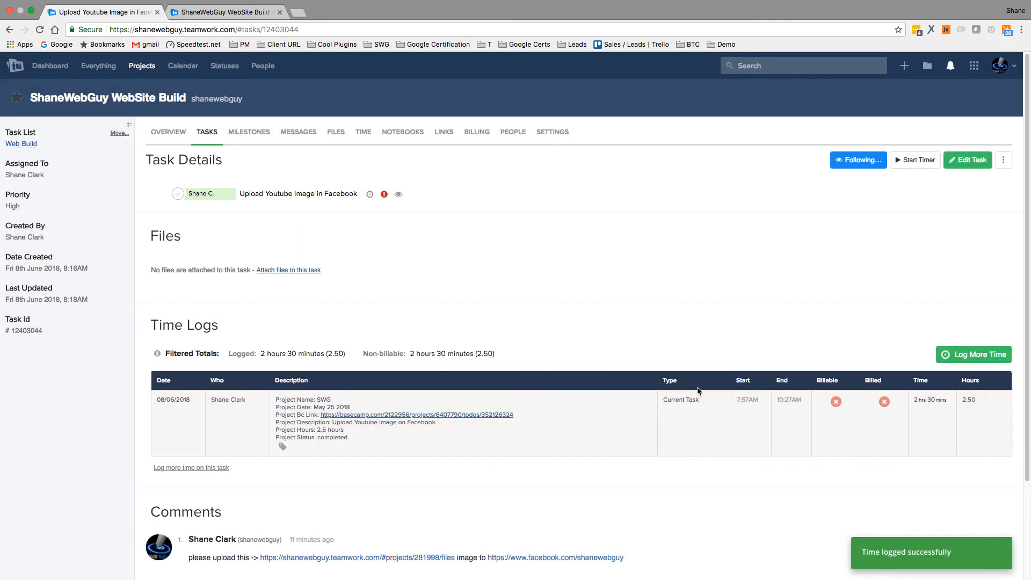
- Check the tag option in a further time entry for the task and close the entry without logging it
{"action": "left_click", "coordinate": [965, 355]}
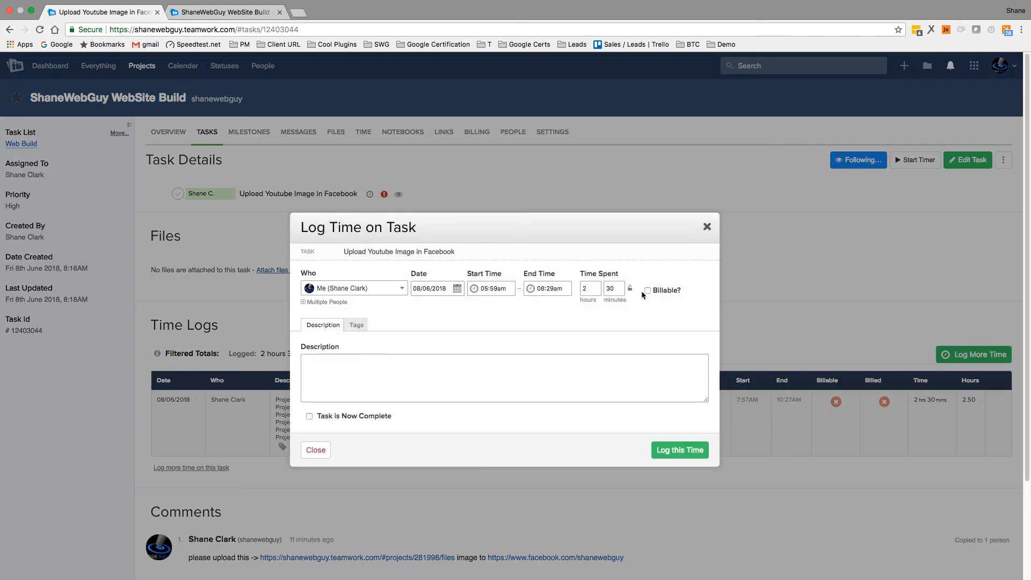
{"action": "left_click", "coordinate": [356, 328]}
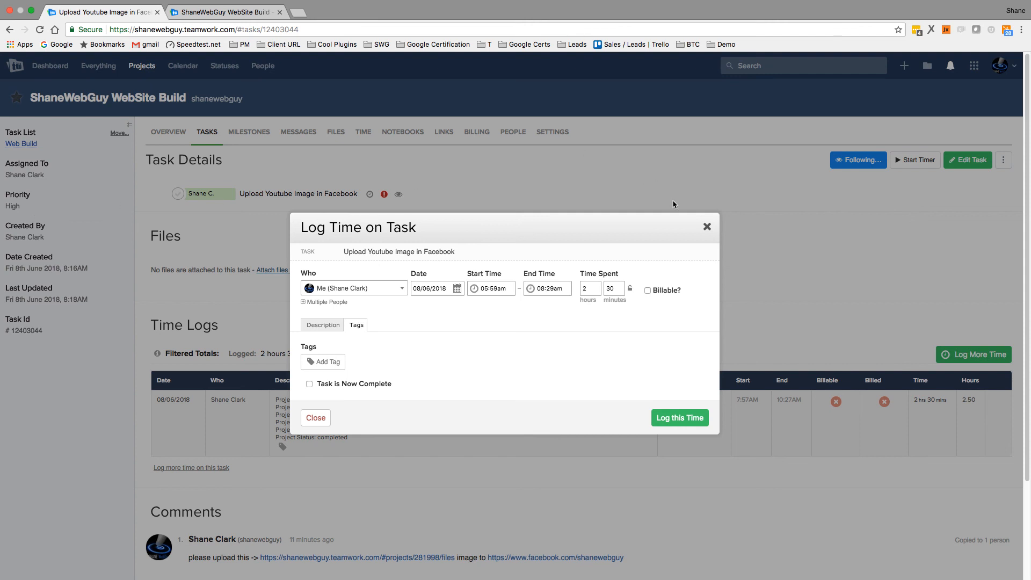
{"action": "left_click", "coordinate": [707, 227]}
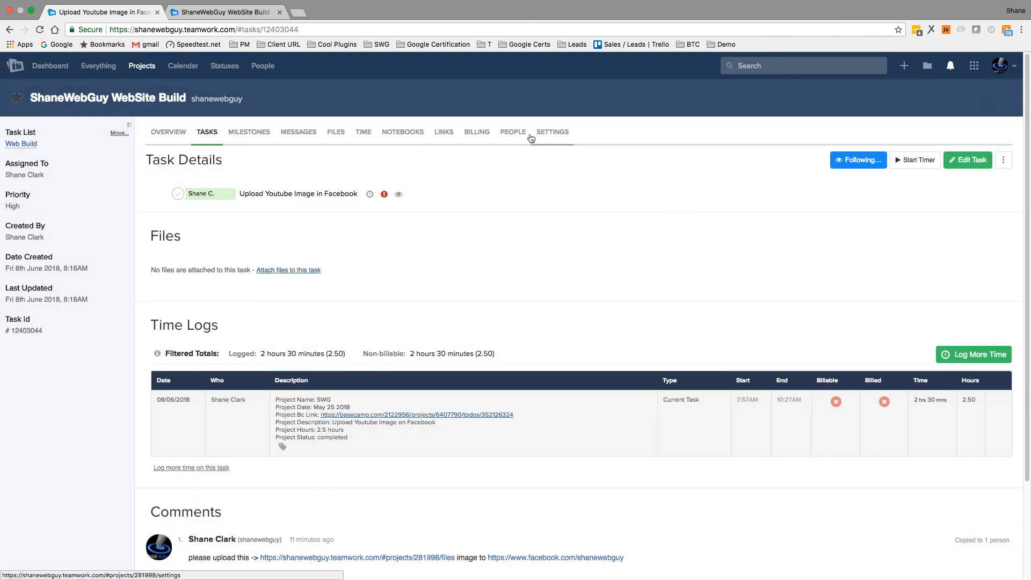
- Show the people on the ShaneWebGuy WebSite Build project
{"action": "left_click", "coordinate": [513, 133]}
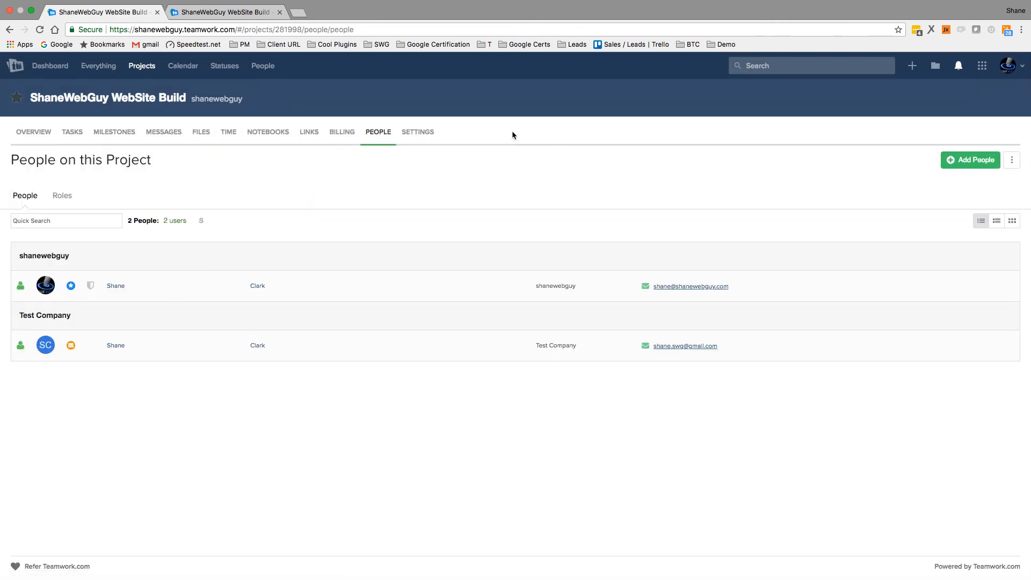